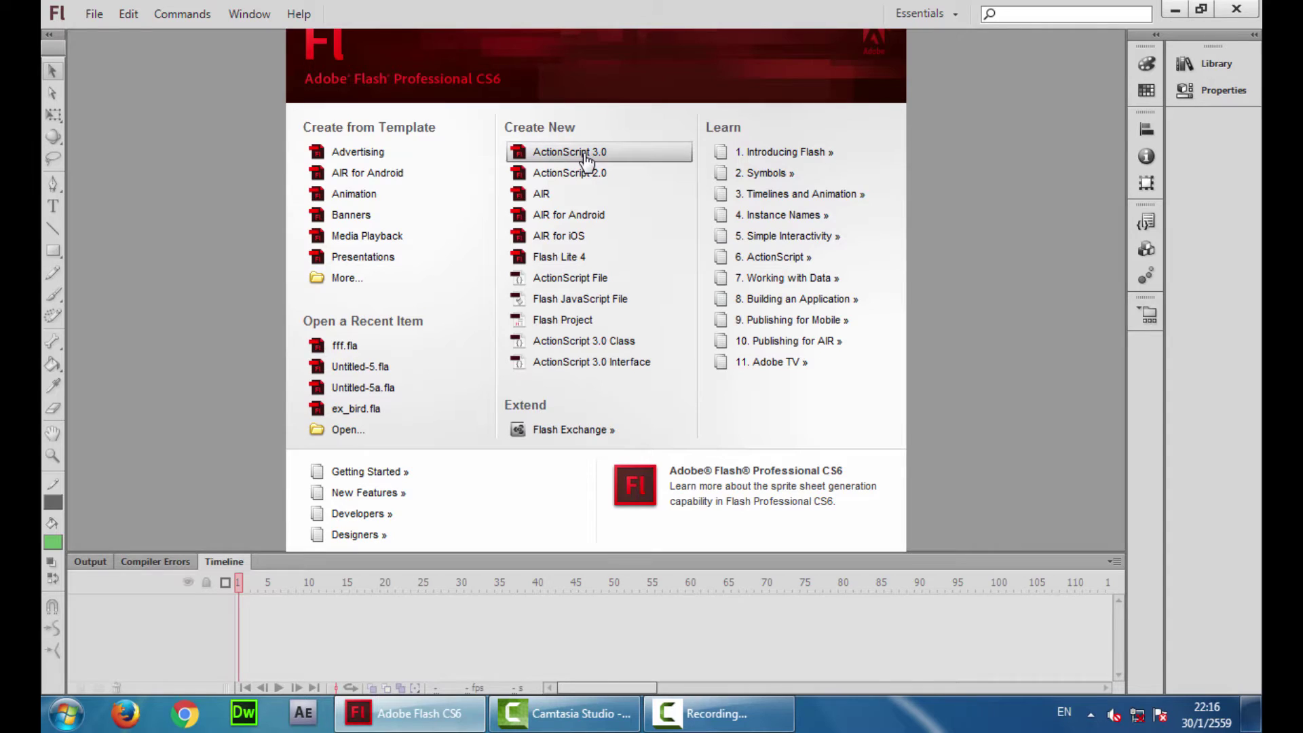
Create a new ActionScript 3.0 document and import bird01.png through bird10.png from the bird_seq folder into the library
left_click(585, 153)
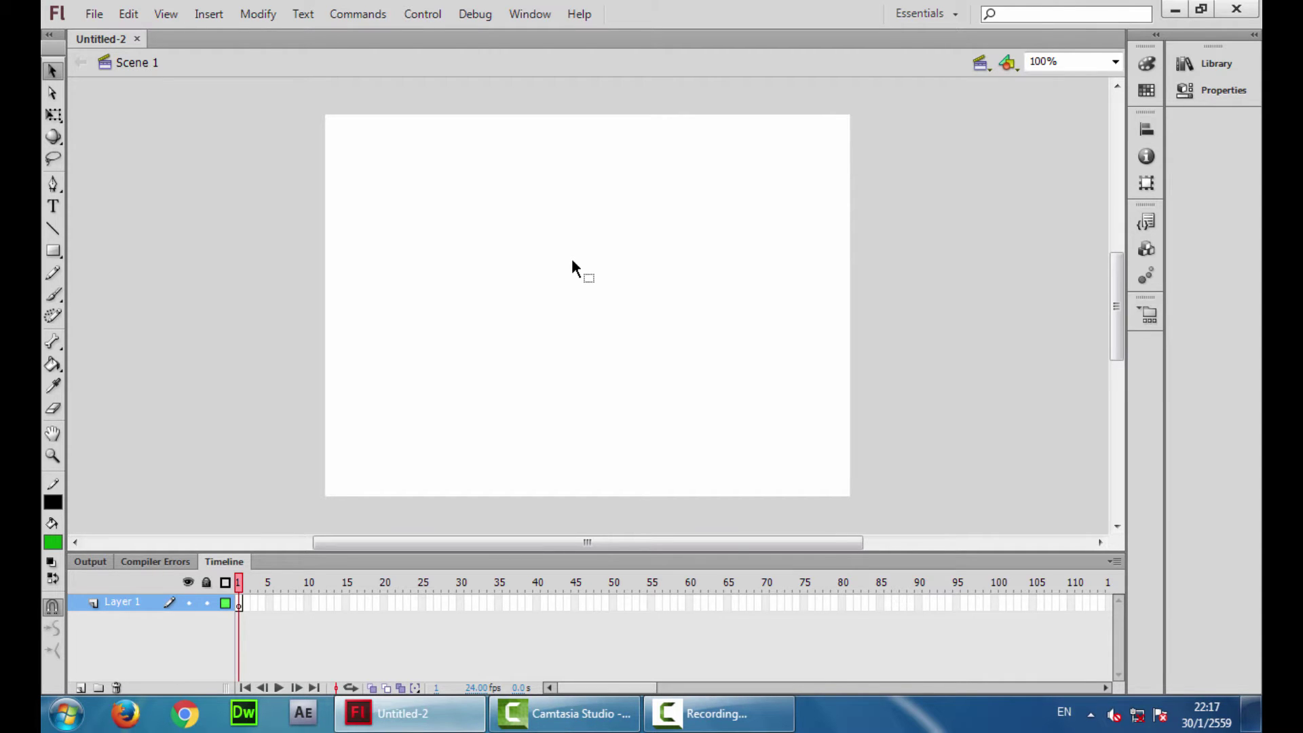
left_click(94, 14)
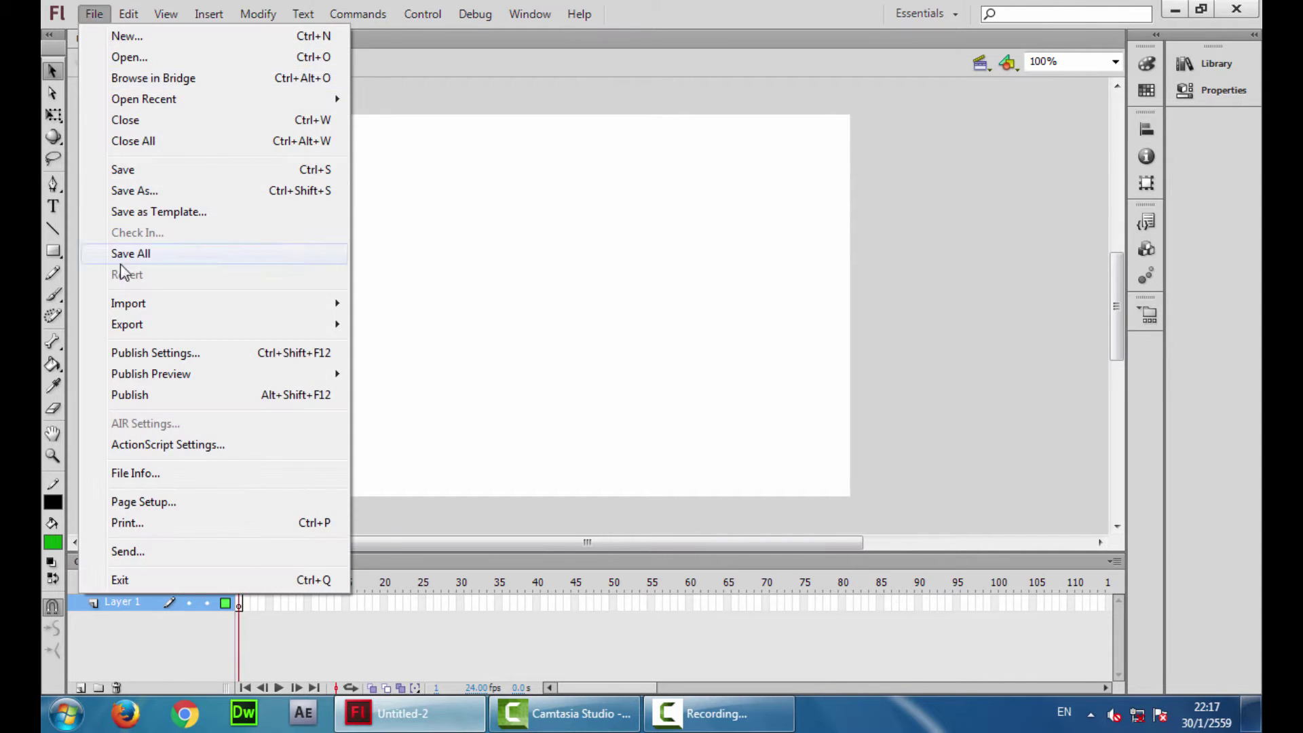
mouse_move(139, 306)
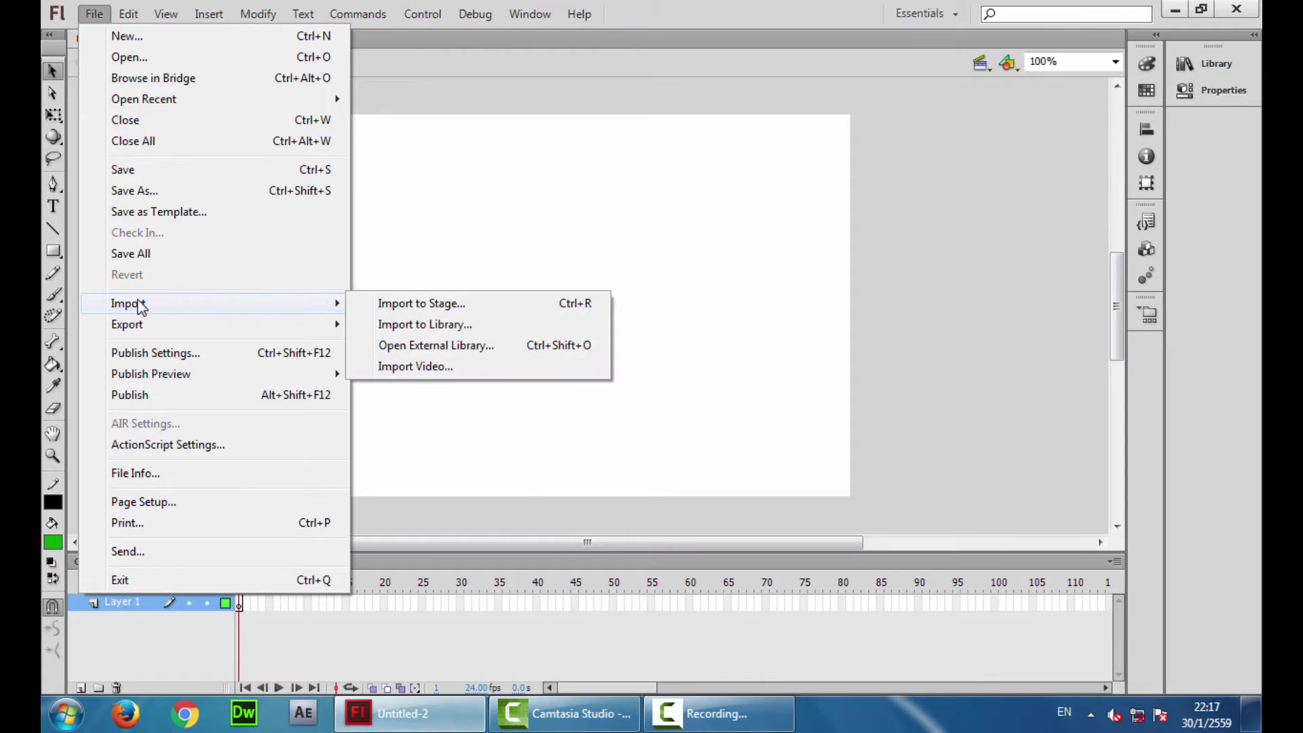
left_click(466, 328)
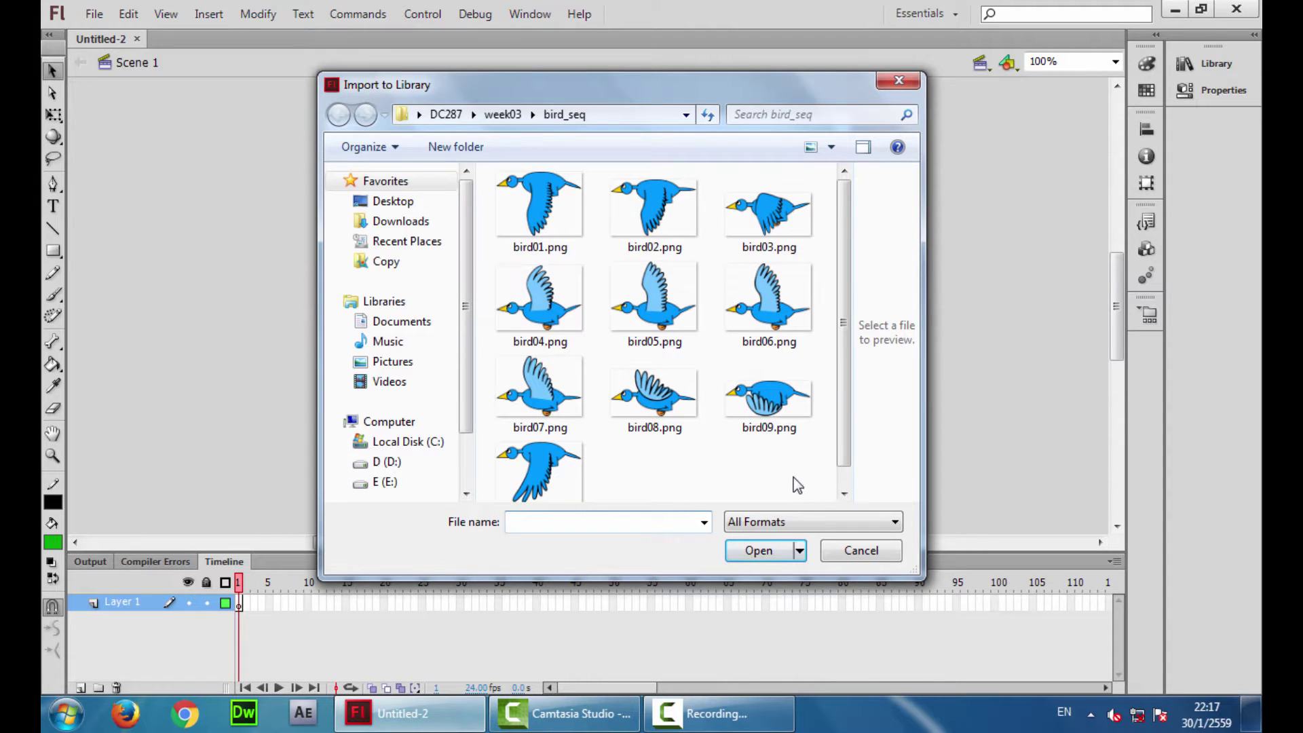
left_click_drag(797, 486, 511, 211)
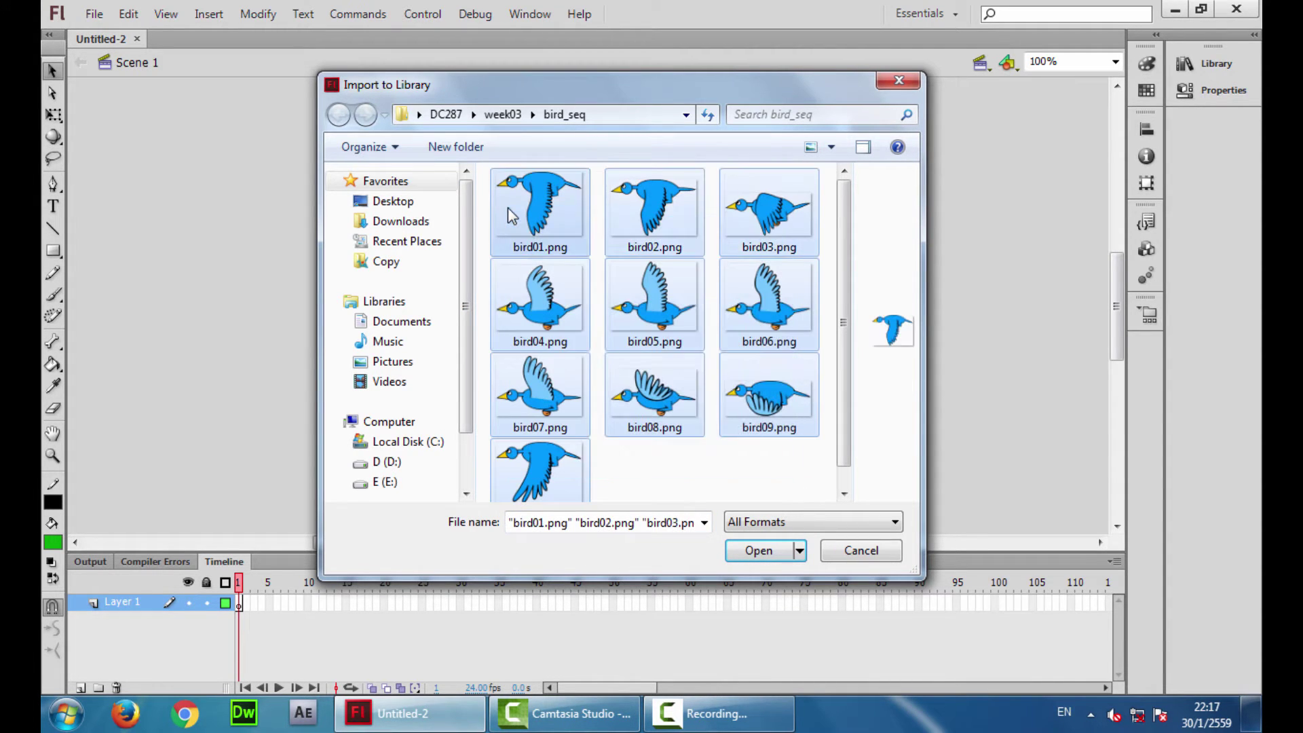
left_click(751, 549)
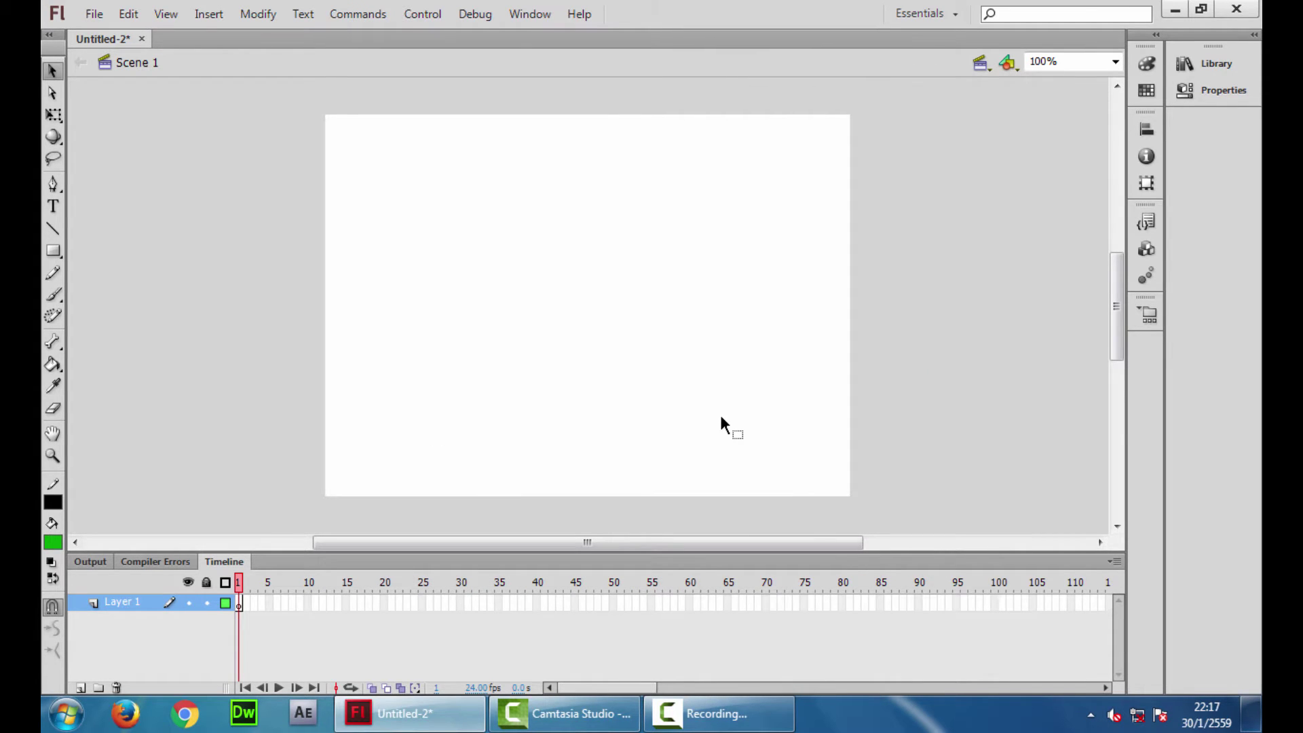
Preview the imported bird01.png and bird04.png images in the library
left_click(1214, 64)
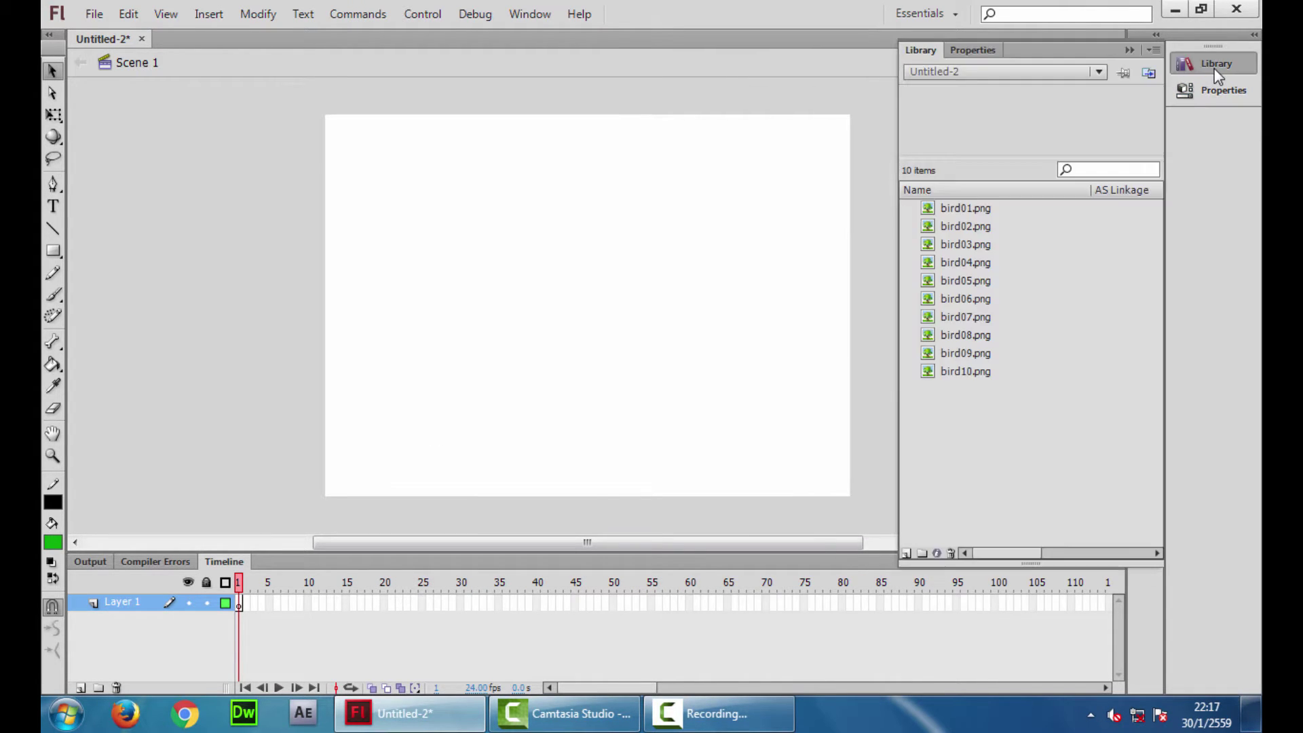
left_click(977, 208)
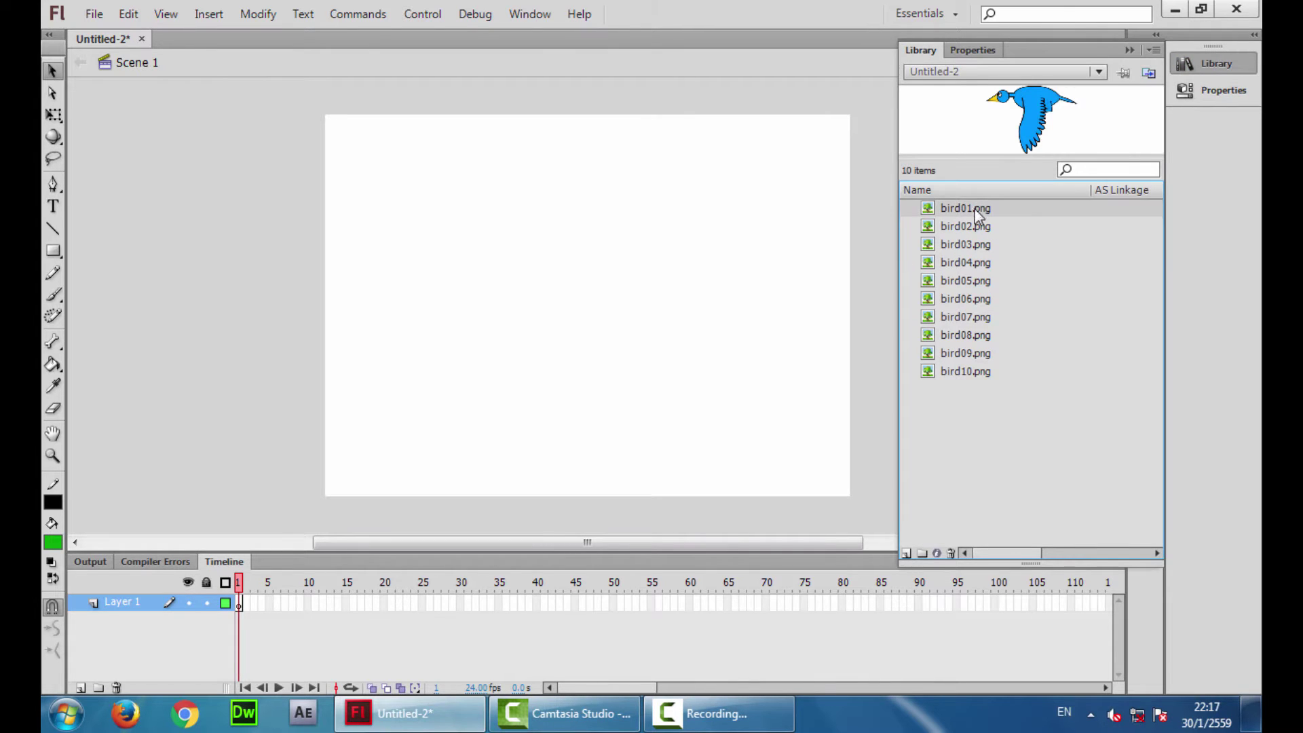
left_click(975, 262)
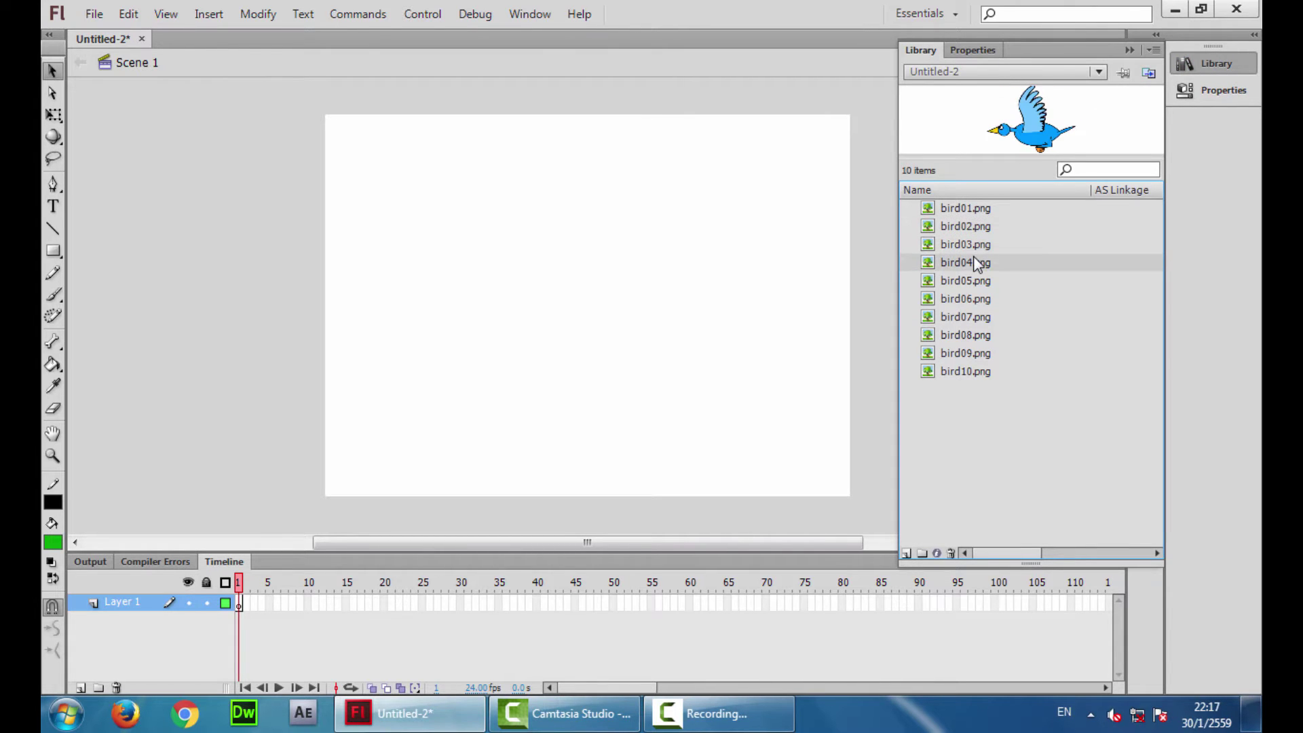
left_click(232, 258)
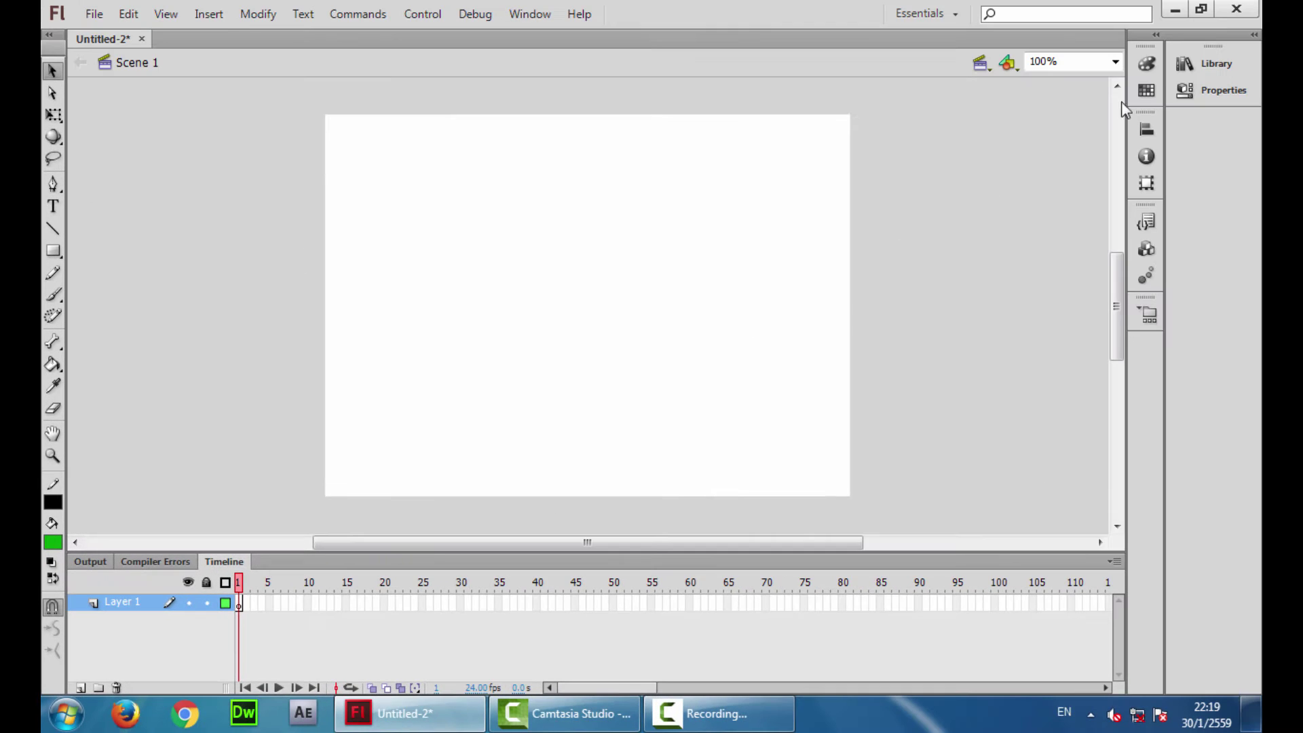
Place bird01.png near the middle of the stage and extend Layer 1 with a regular frame at frame 3
left_click(1215, 68)
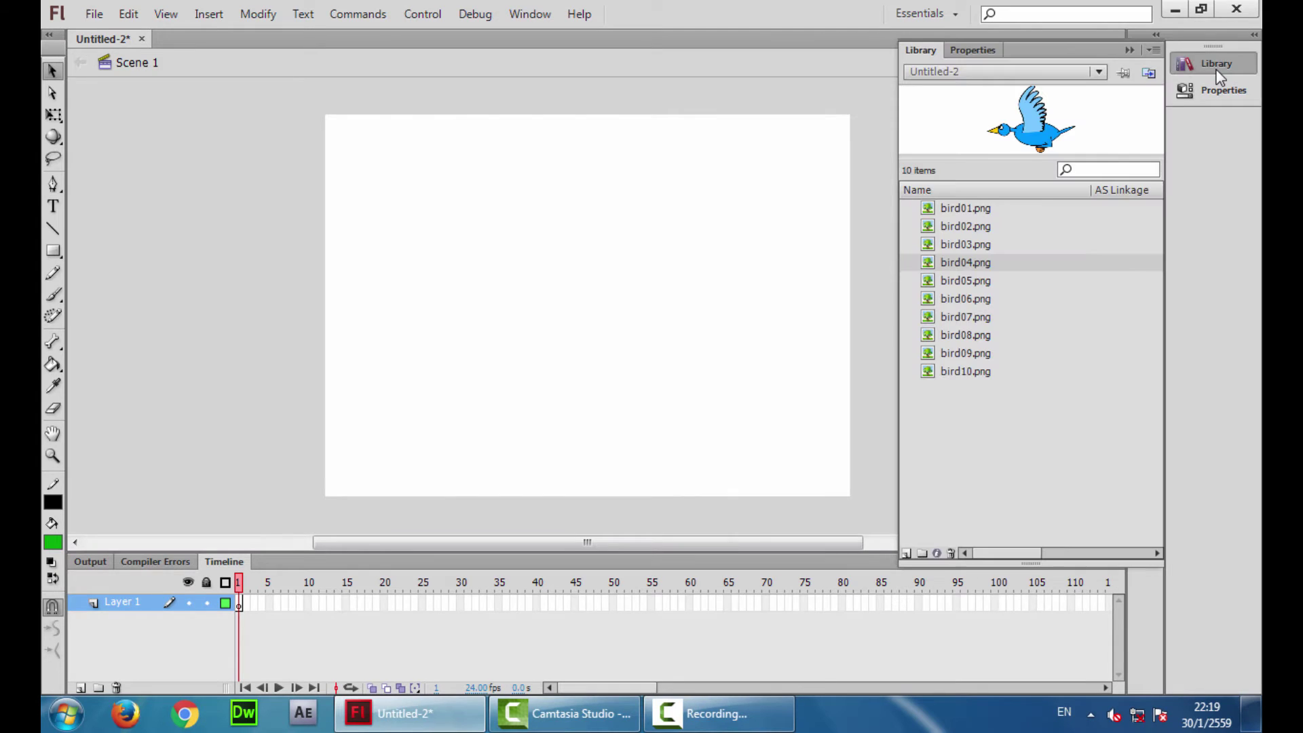
left_click_drag(963, 207, 595, 310)
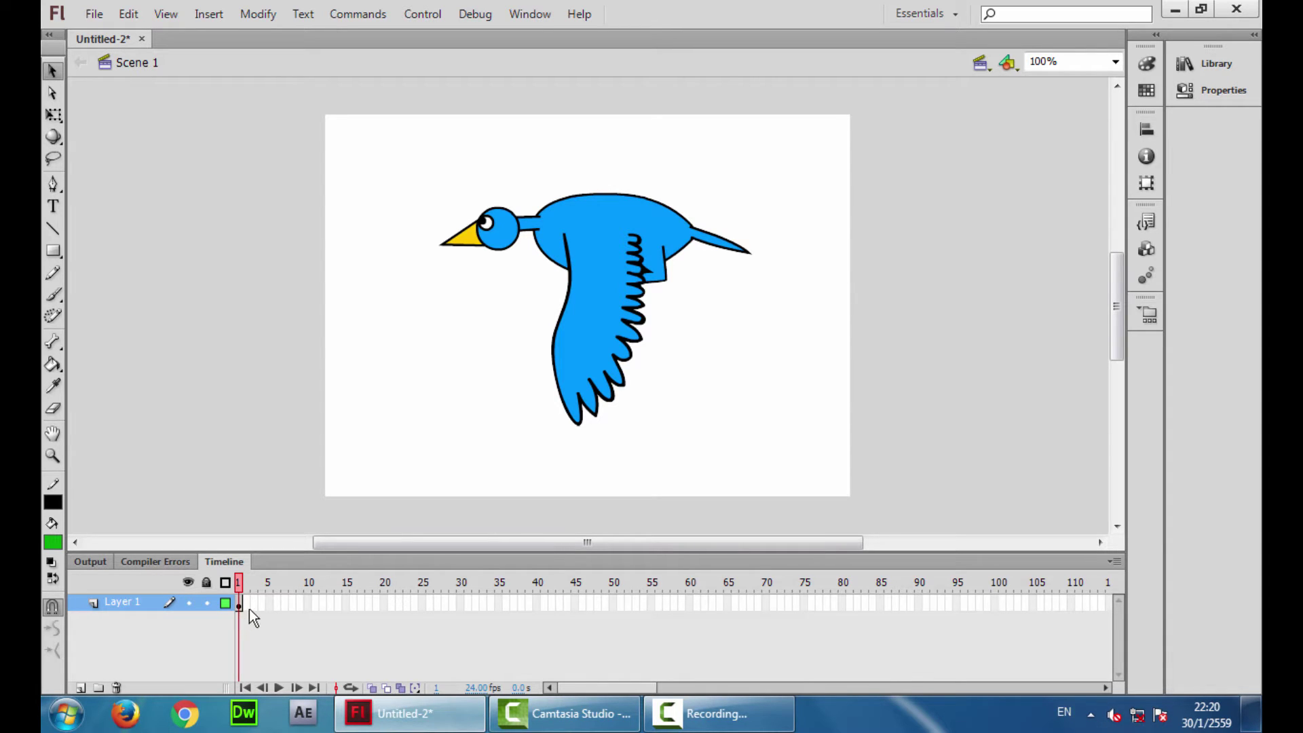
right_click(258, 612)
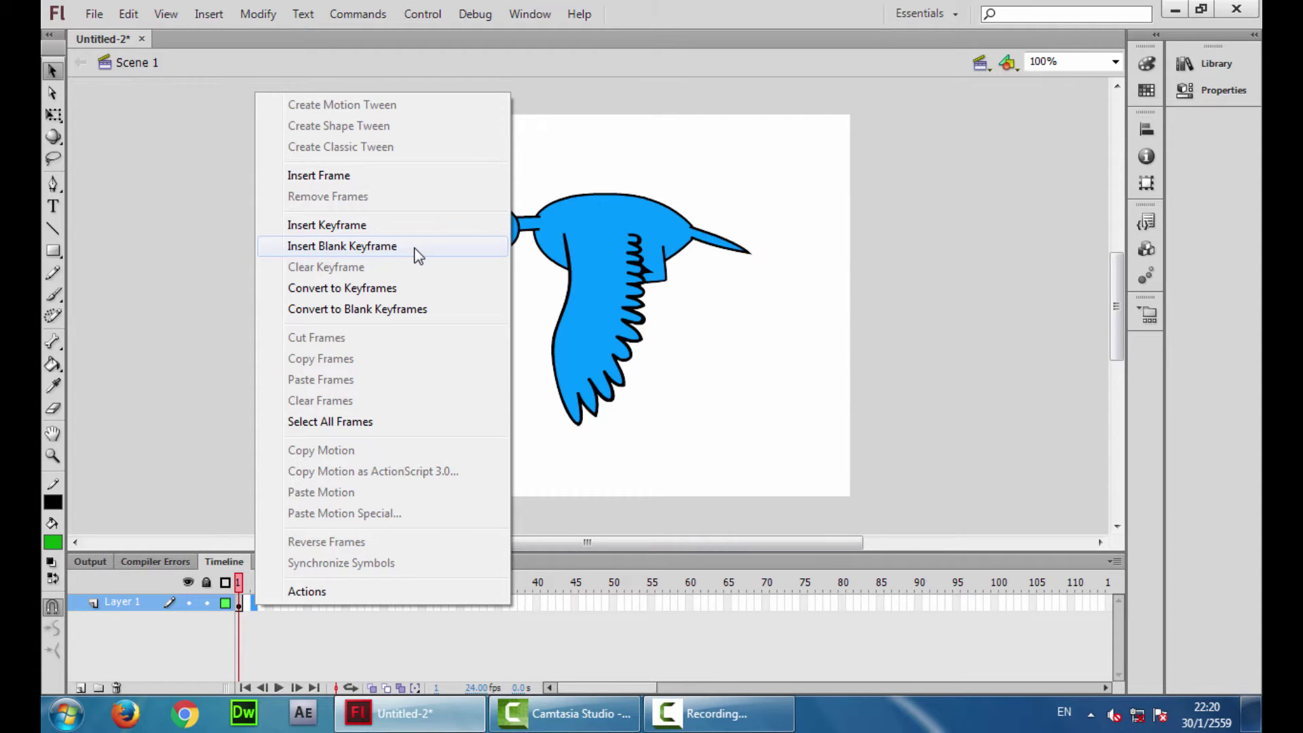
left_click(411, 178)
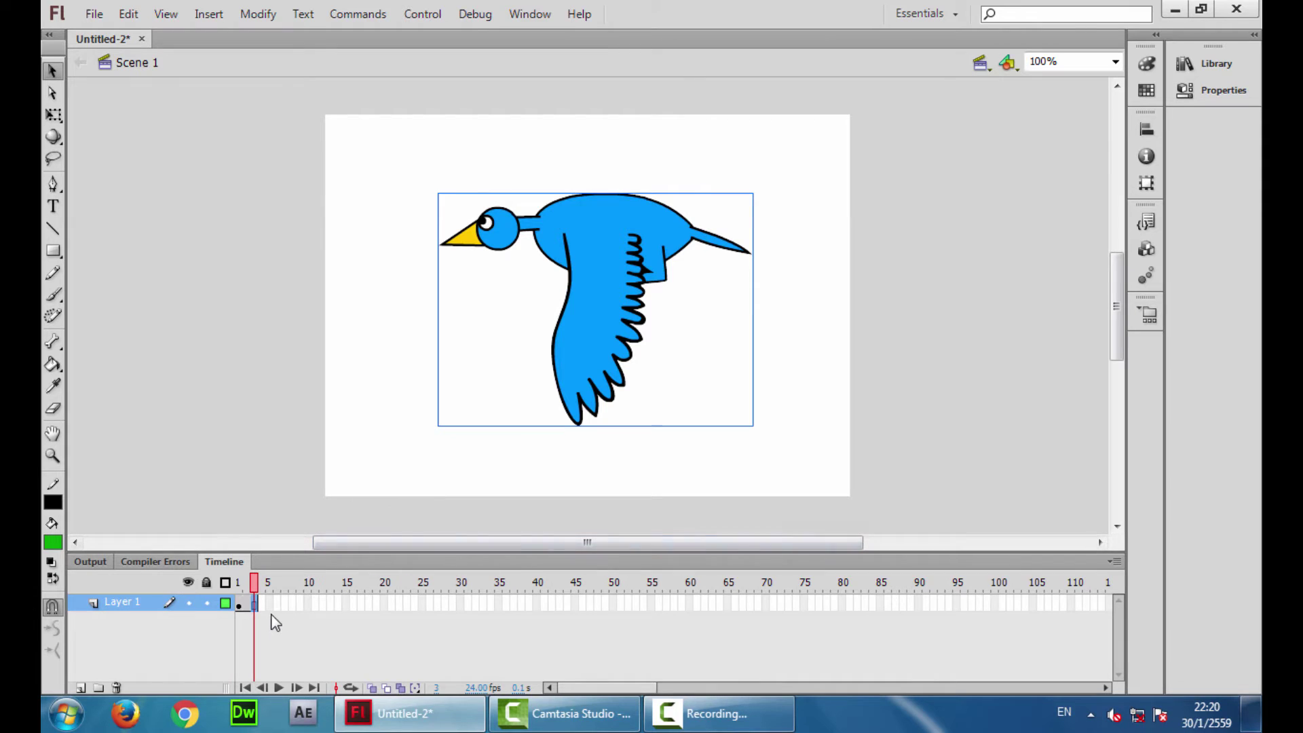
Move the bird at frame 1 to the stage's upper-left area and scrub the playhead from frame 1 to 3
left_click(238, 582)
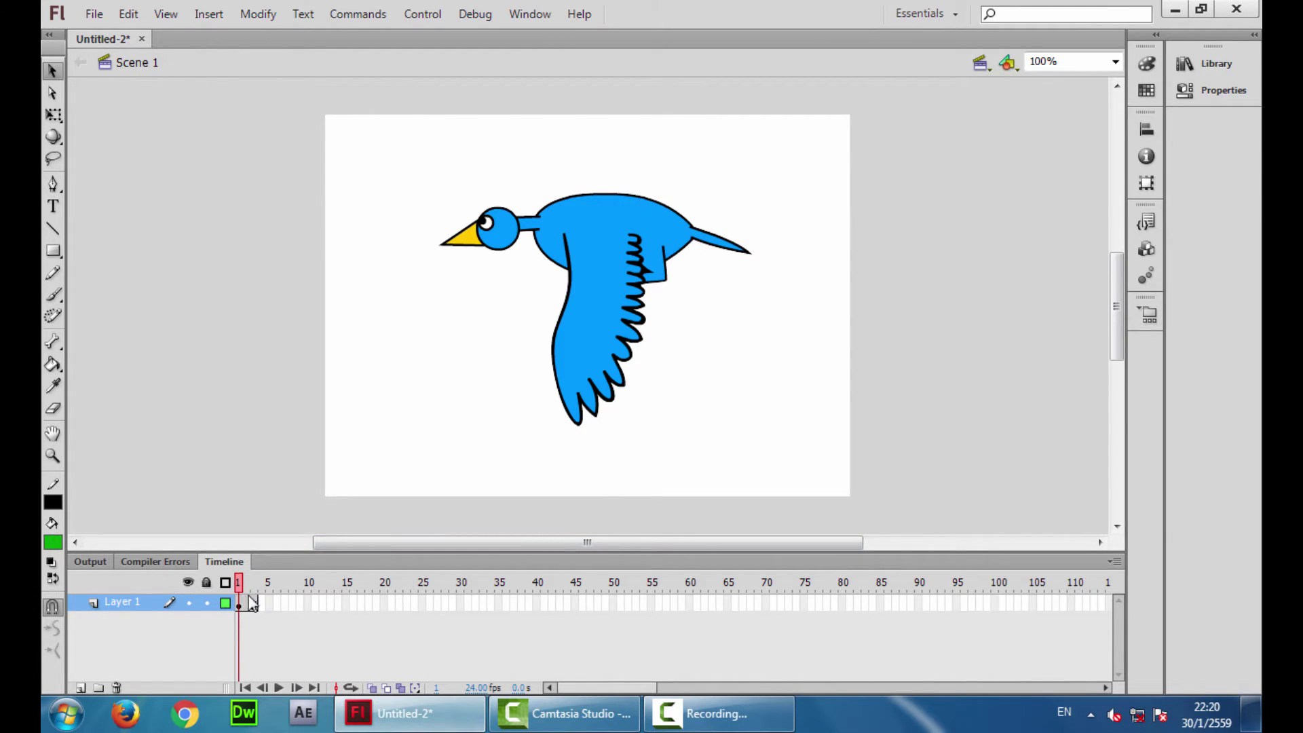
left_click_drag(577, 244, 435, 219)
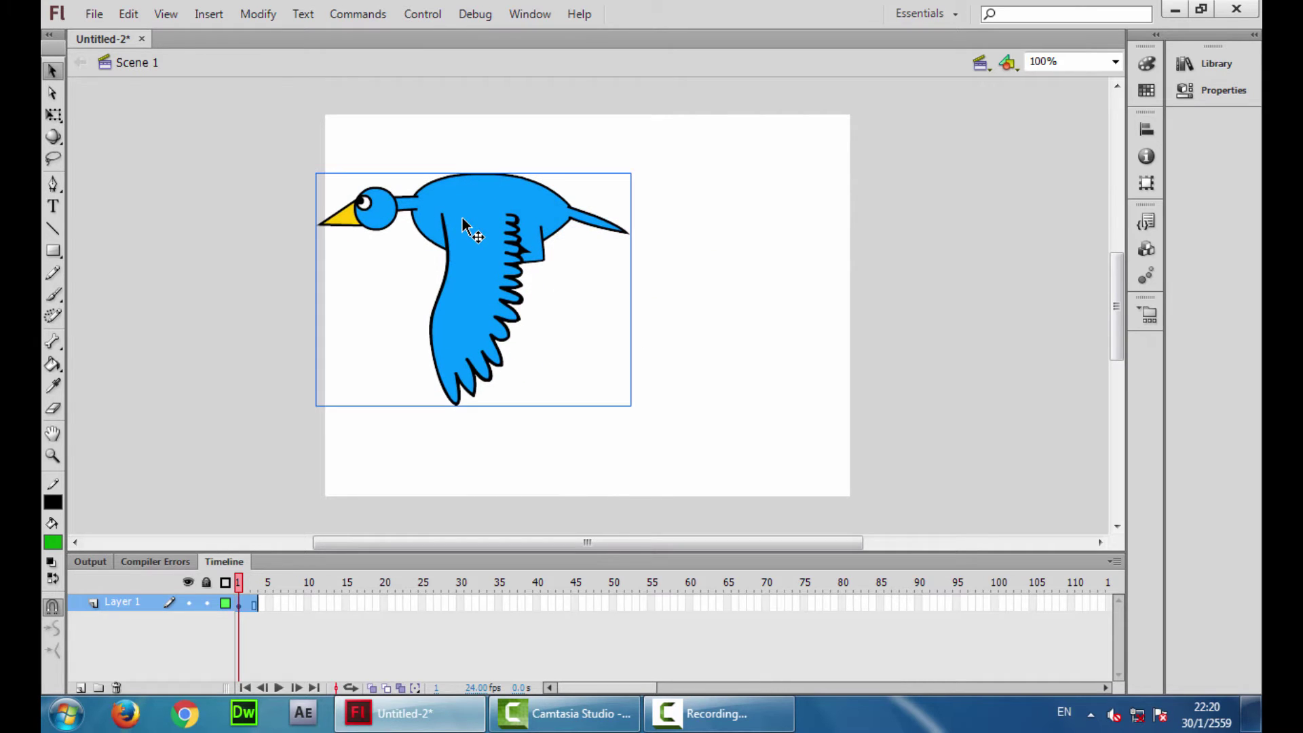
left_click(243, 585)
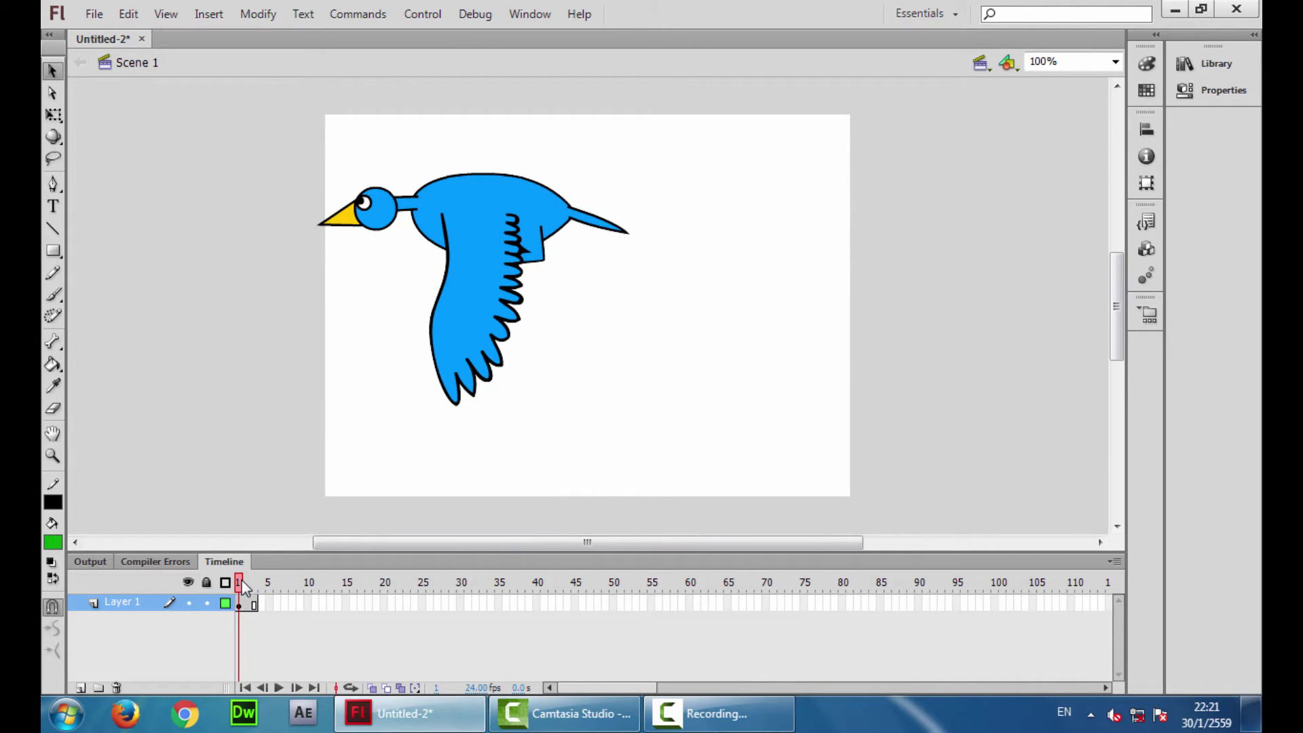
left_click_drag(243, 586, 255, 586)
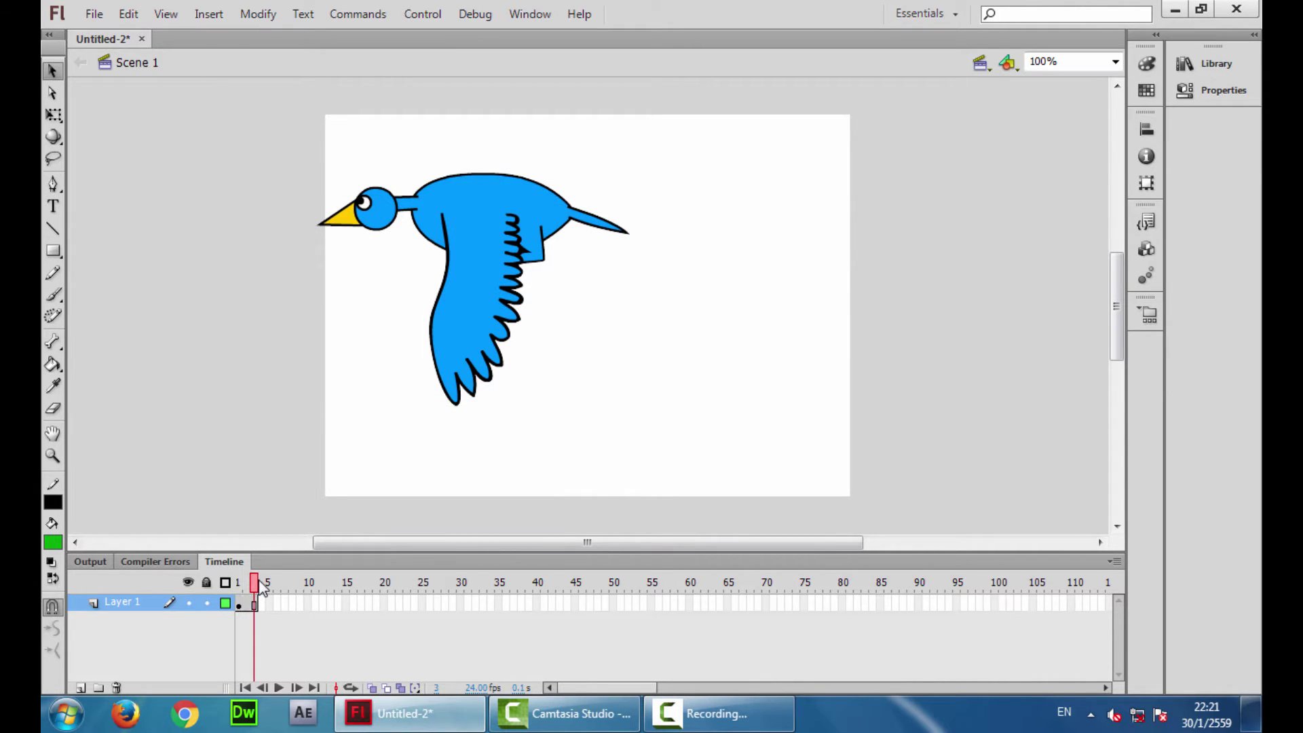
Insert a keyframe at frame 10 and move the bird on it toward the right of the stage
right_click(307, 603)
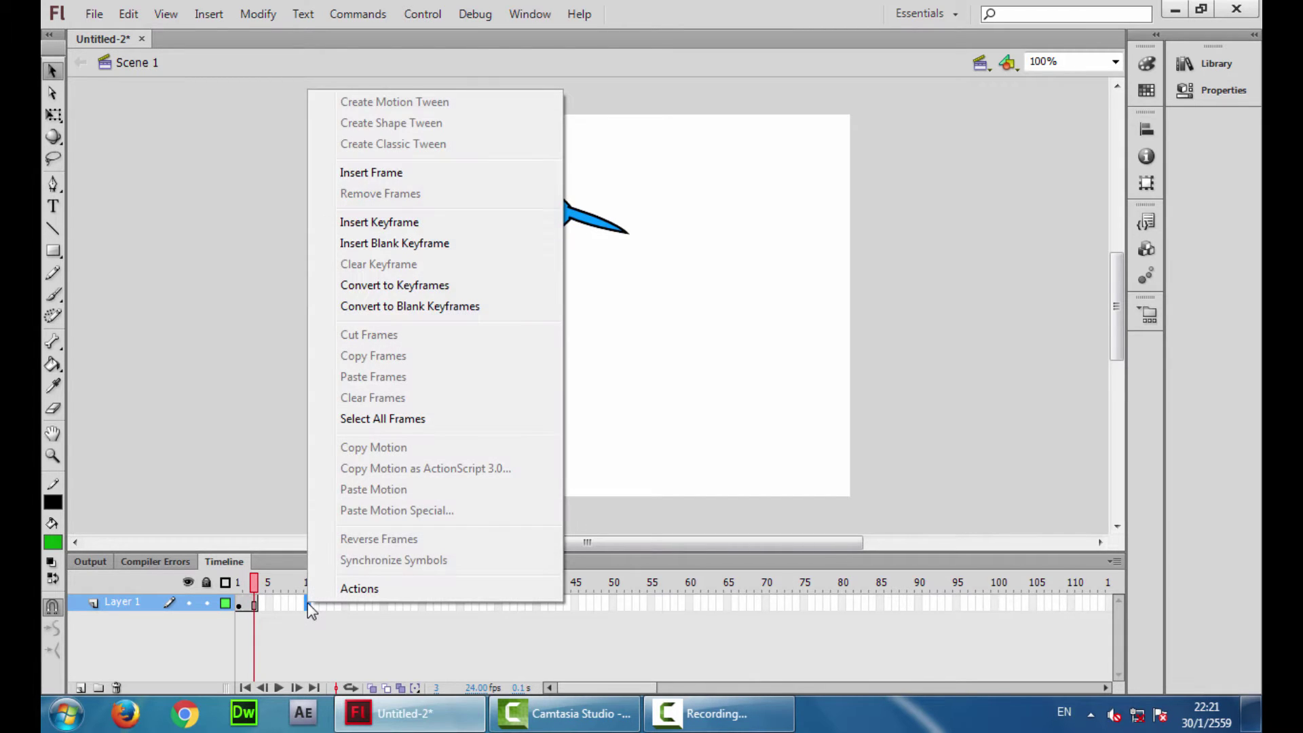
left_click(462, 228)
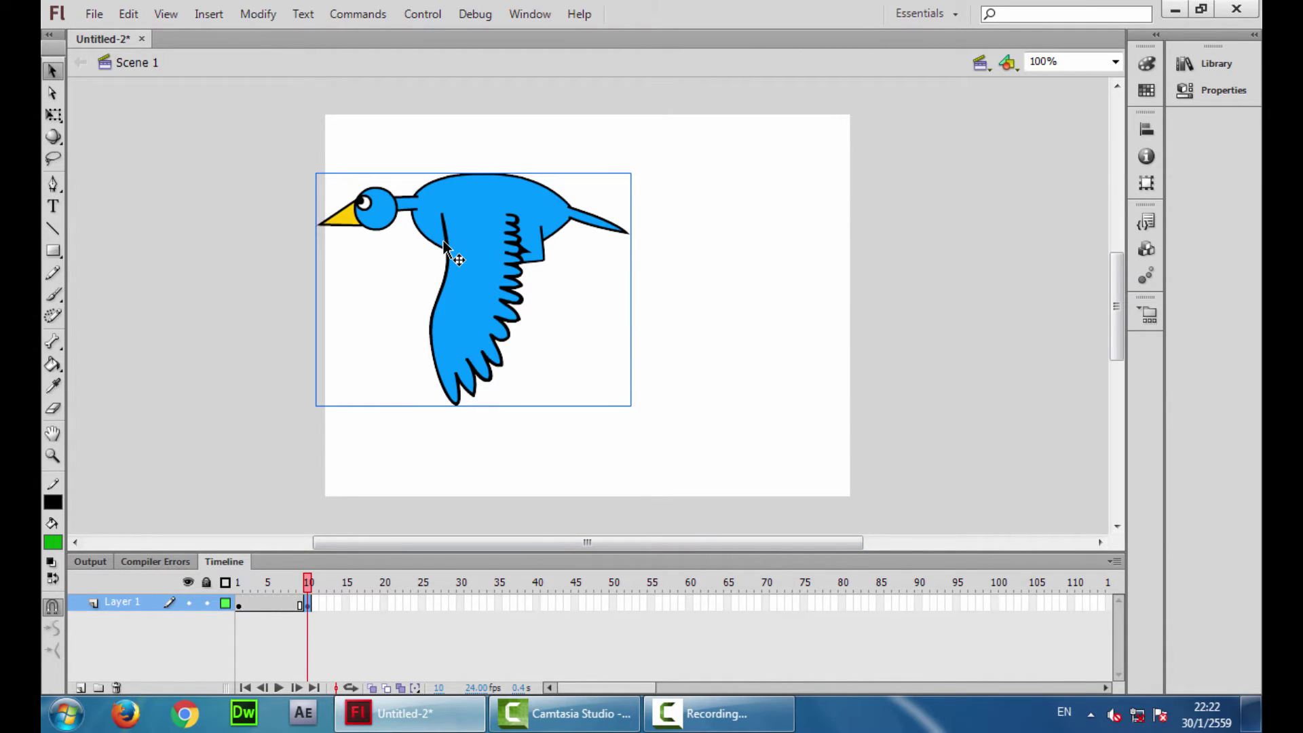
left_click_drag(445, 243, 588, 229)
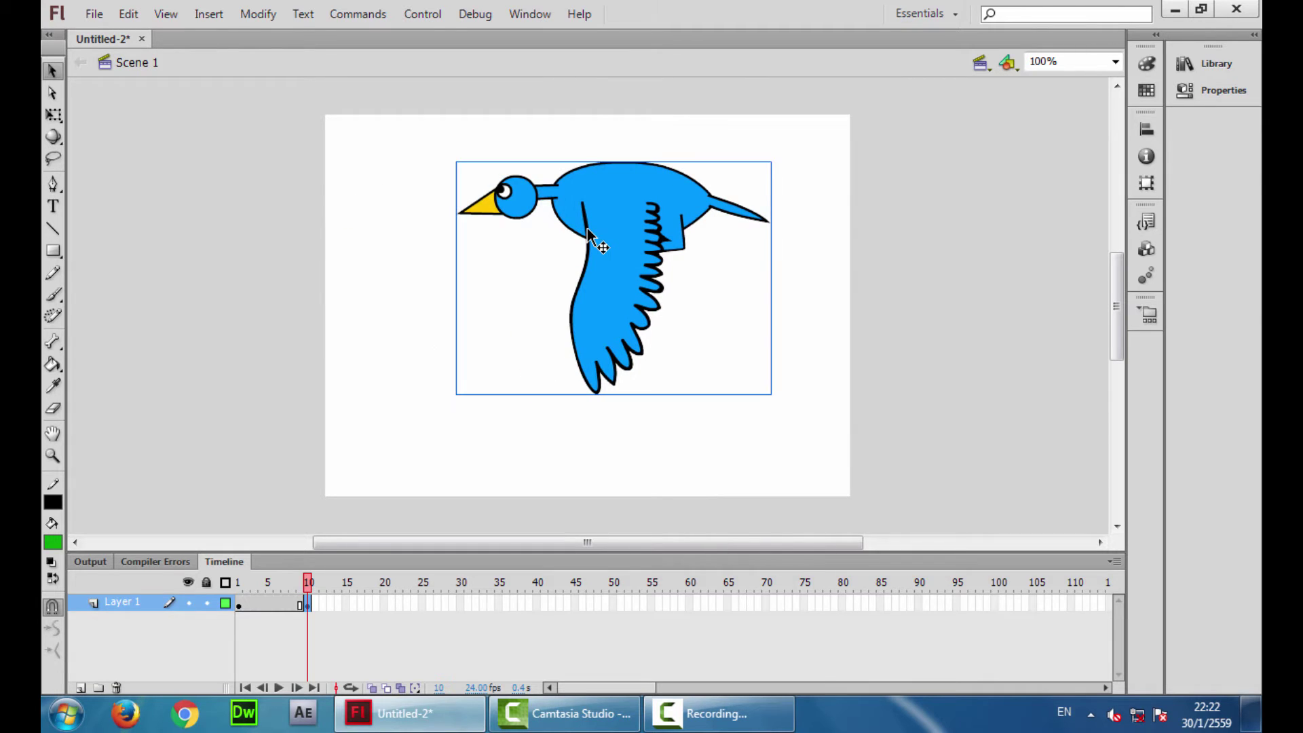
left_click_drag(285, 582, 311, 594)
Insert a blank keyframe at frame 15 of Layer 1
right_click(347, 601)
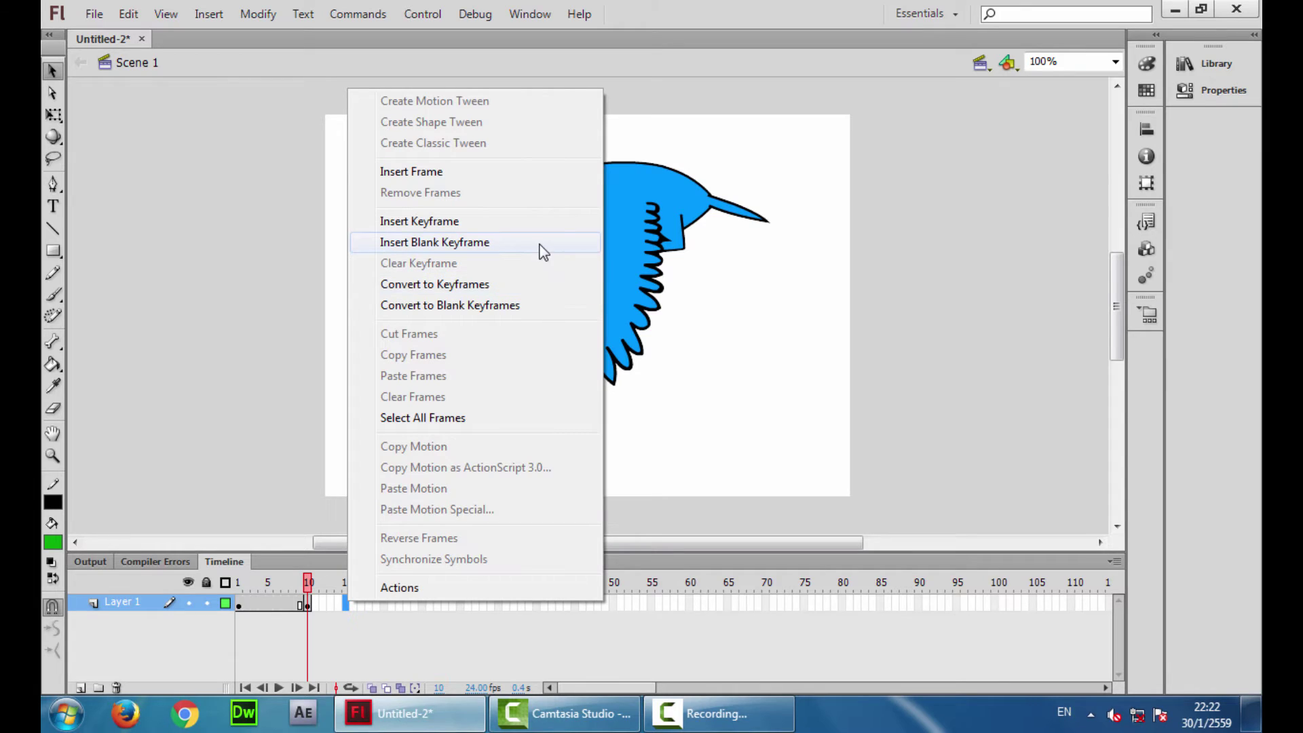
left_click(542, 251)
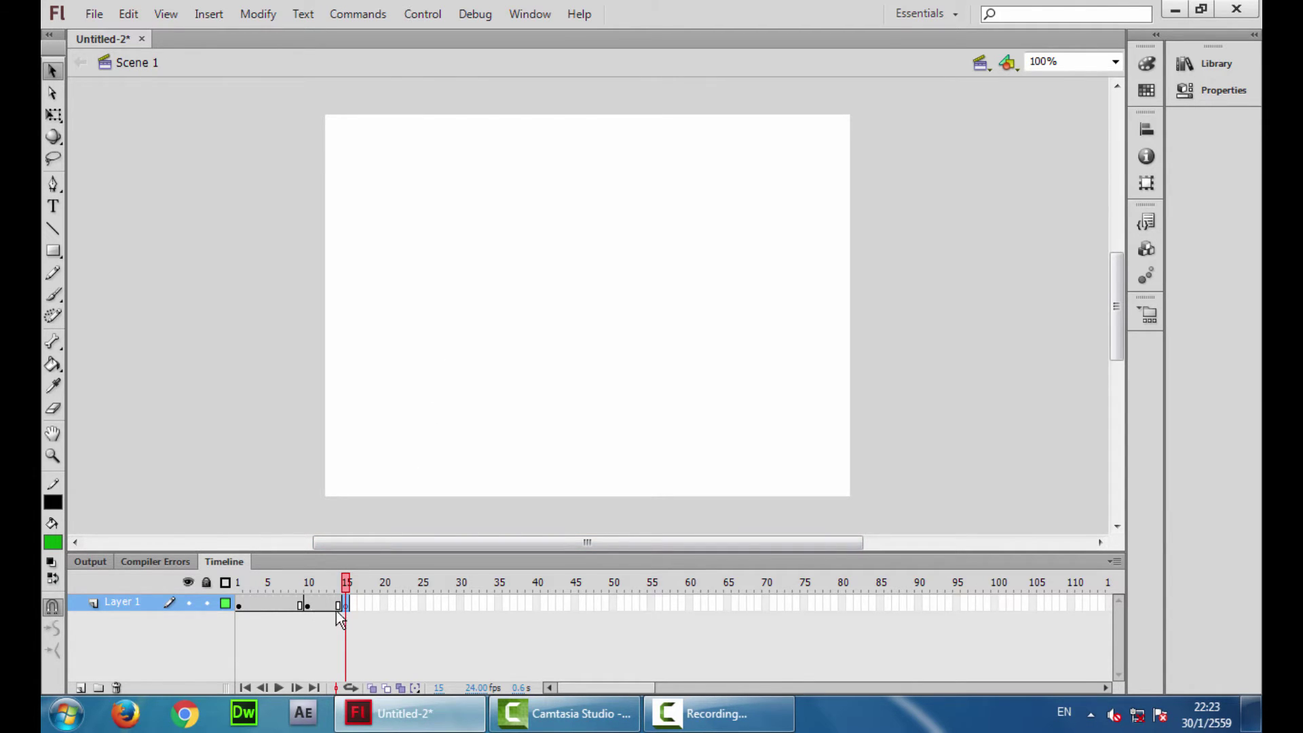
Remove all frames after frame 1 from Layer 1, including the keyframes at frames 10 and 15
left_click(406, 603)
left_click_drag(346, 599, 250, 597)
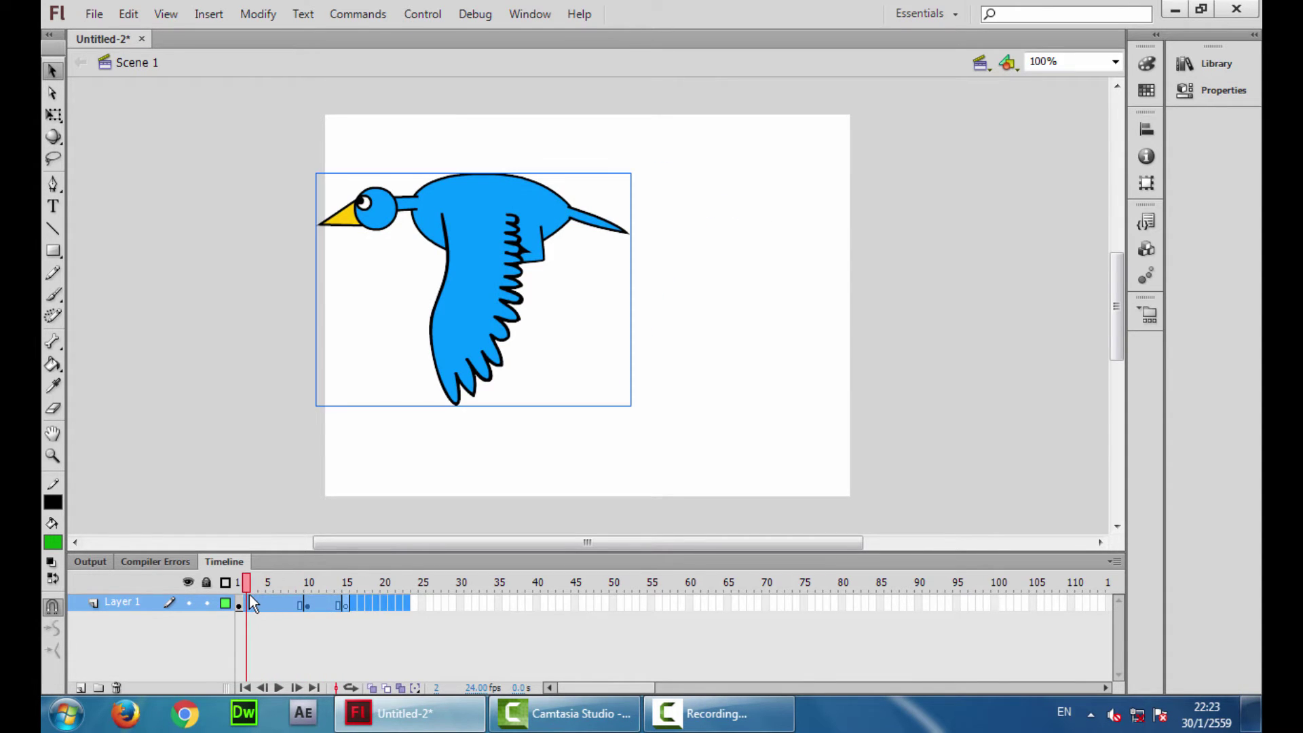
right_click(266, 601)
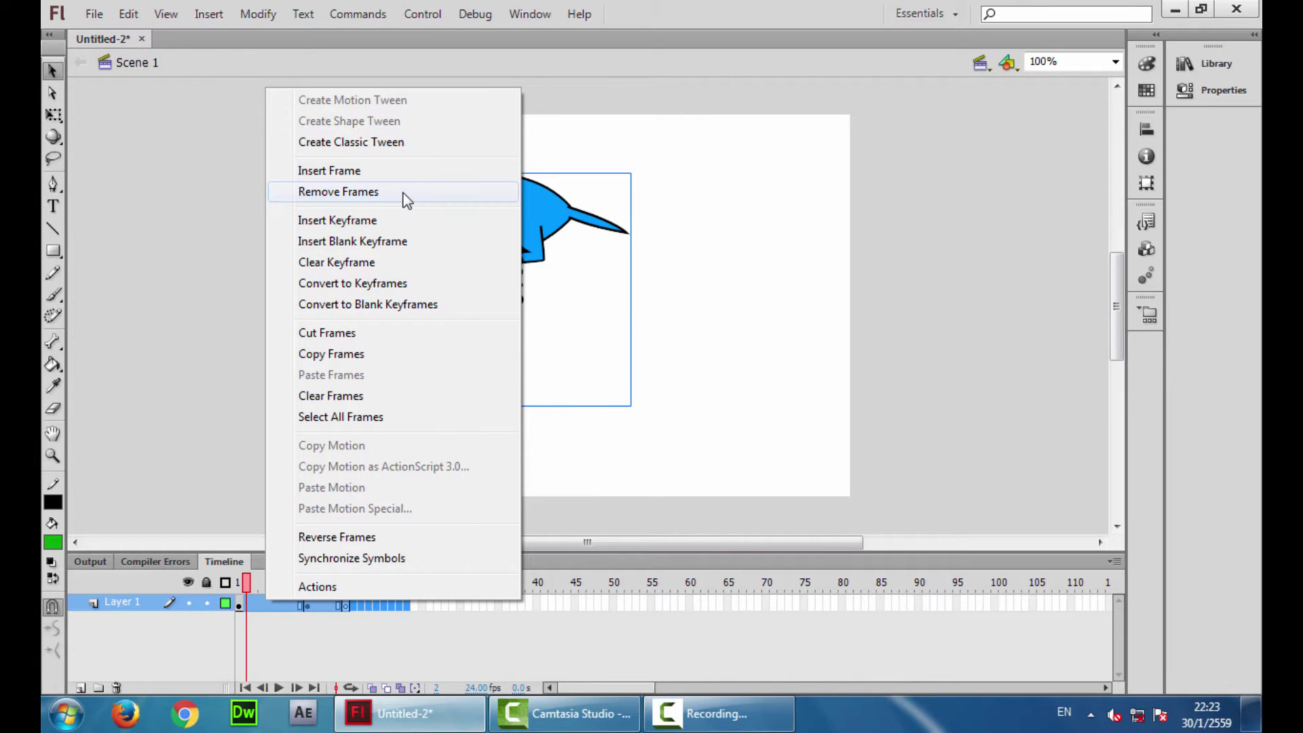
left_click(353, 192)
left_click(294, 618)
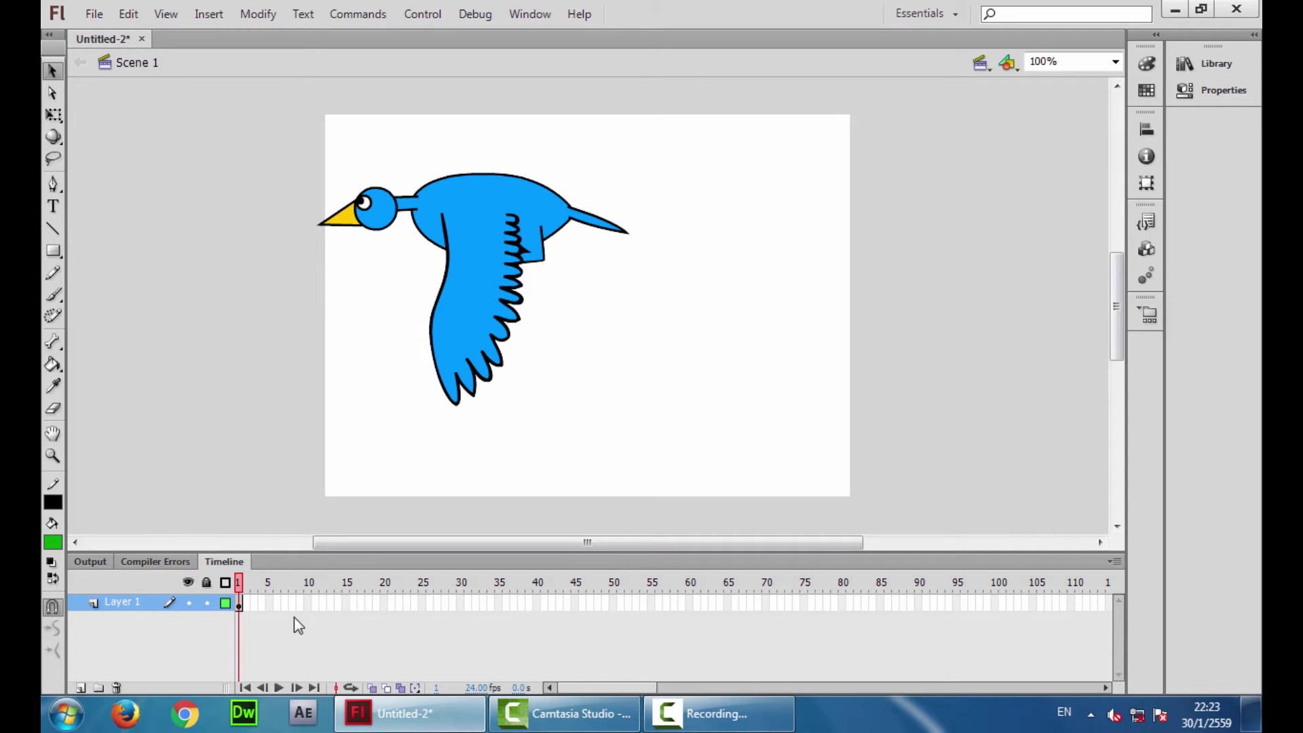
Copy frame 1 of Layer 1, paste it at frame 20, and scrub the timeline across the pasted span
right_click(239, 603)
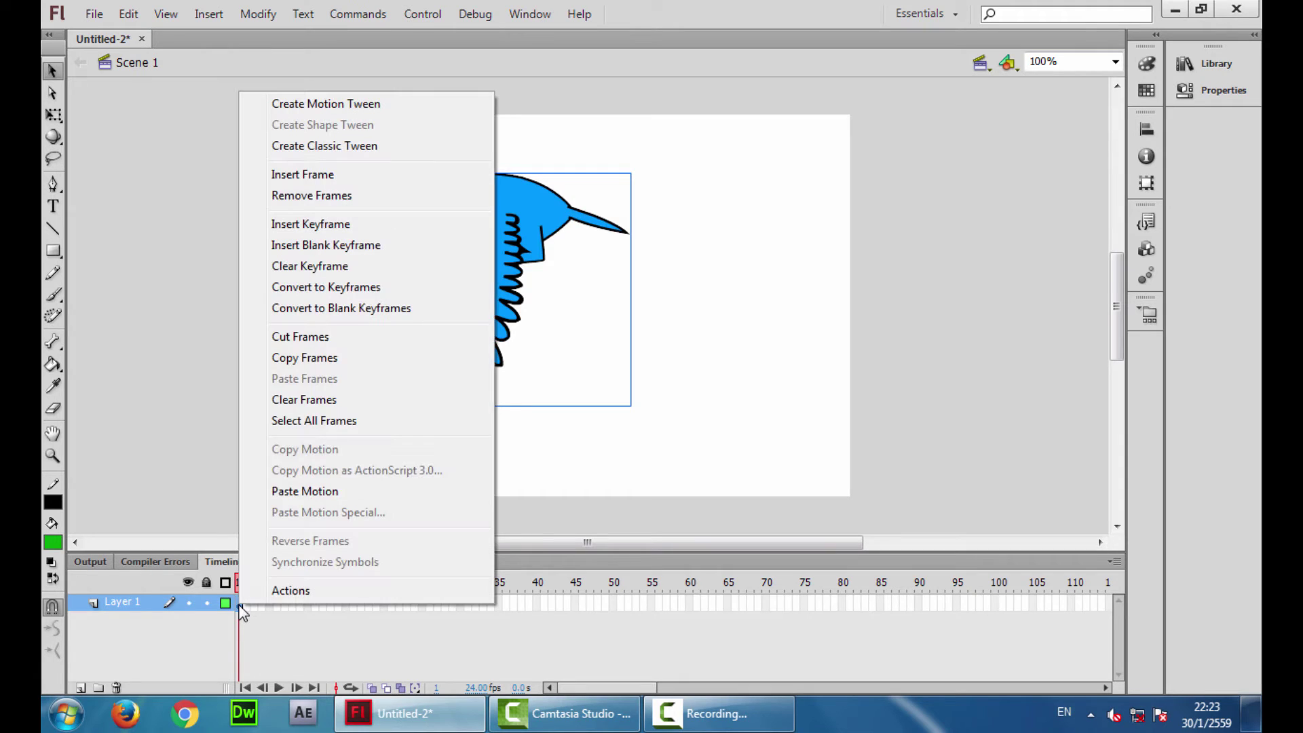
left_click(364, 367)
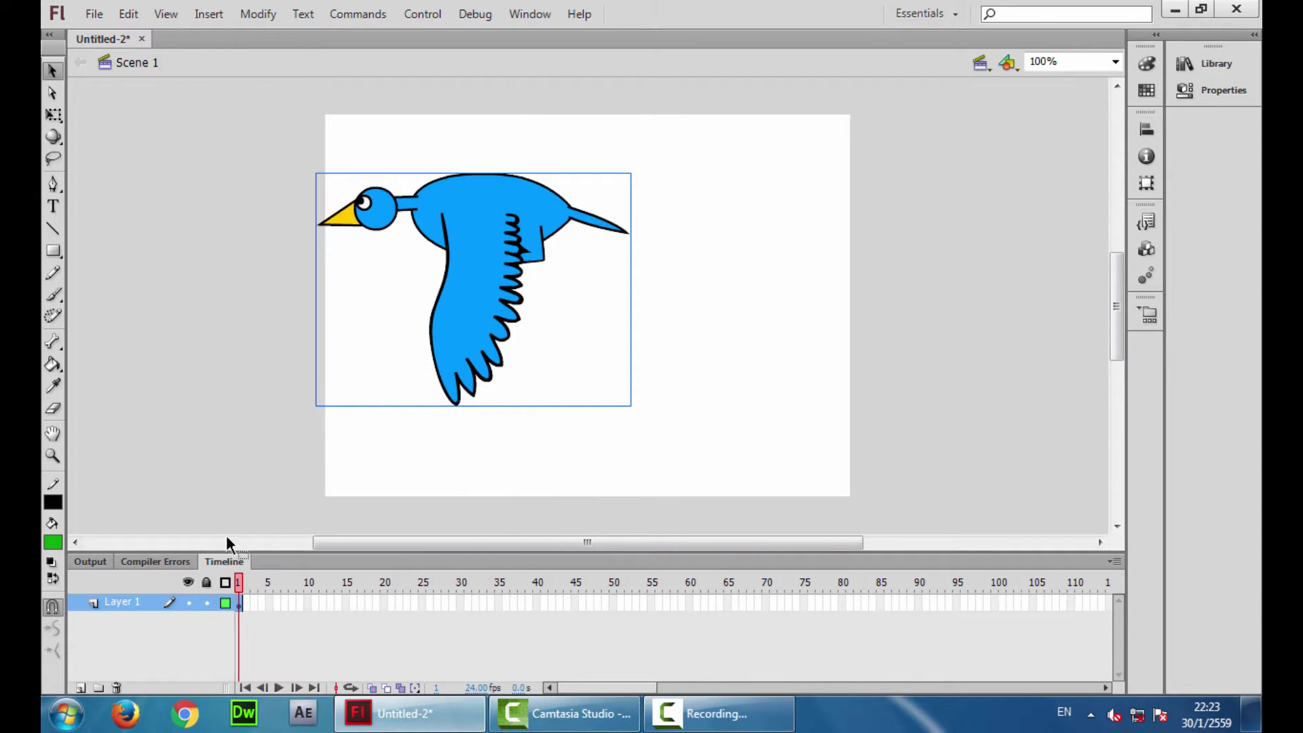
left_click(382, 603)
right_click(382, 603)
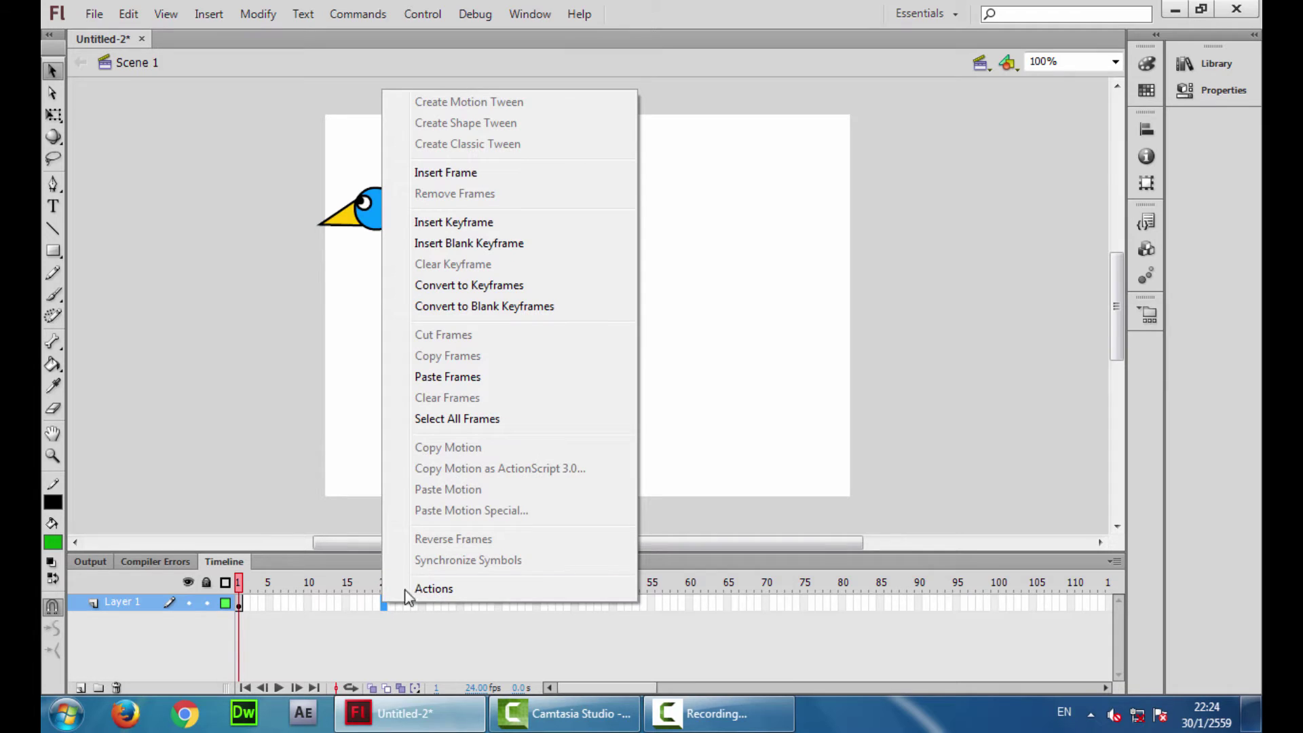
left_click(519, 377)
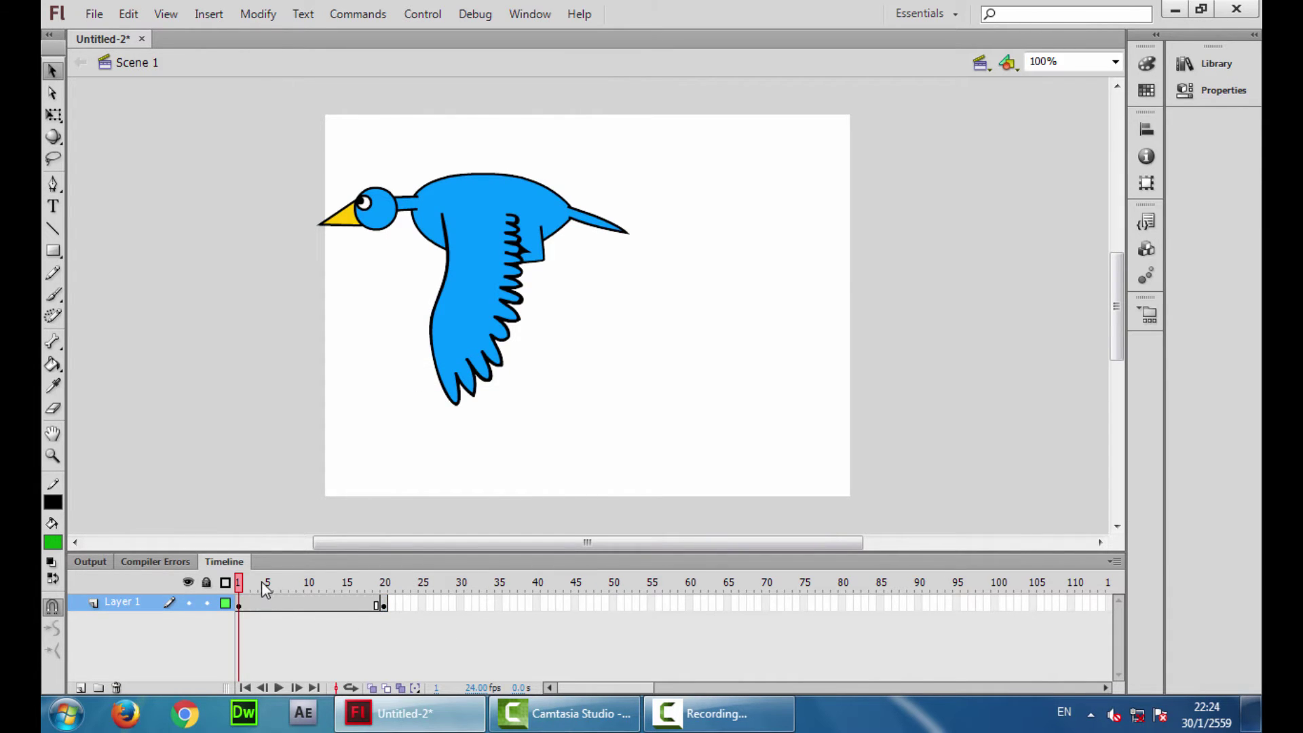
left_click_drag(266, 588, 400, 594)
Remove the frames from frame 2 onward in Layer 1, including the pasted keyframe at frame 20
left_click_drag(430, 602, 247, 602)
right_click(259, 601)
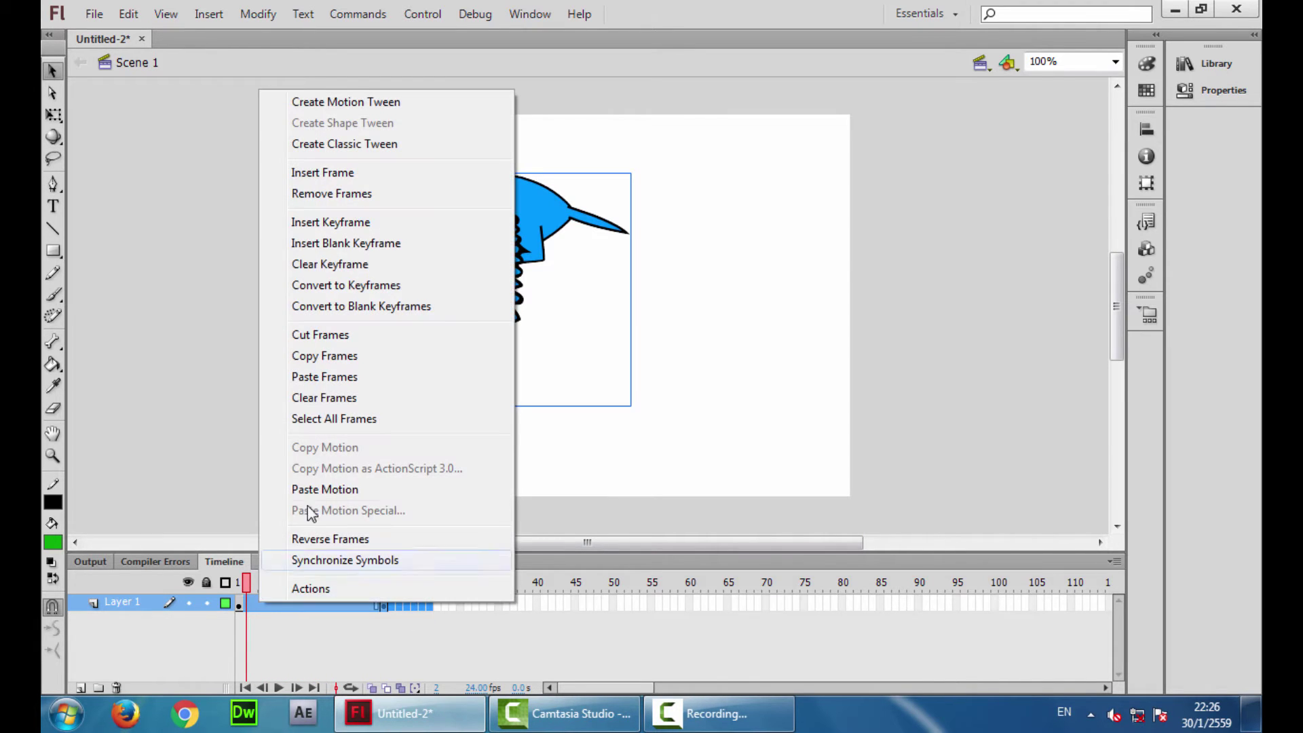
left_click(384, 204)
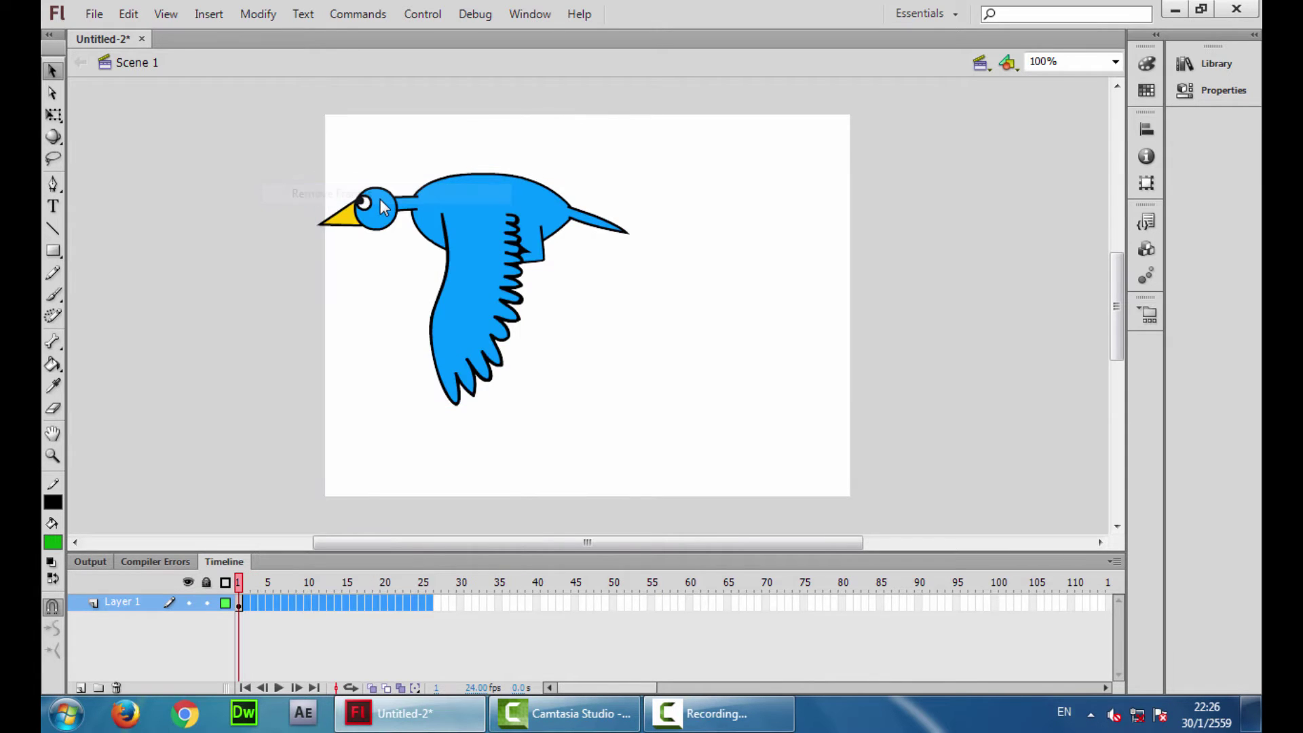
Delete the bird image from the stage at frame 1
left_click(389, 277)
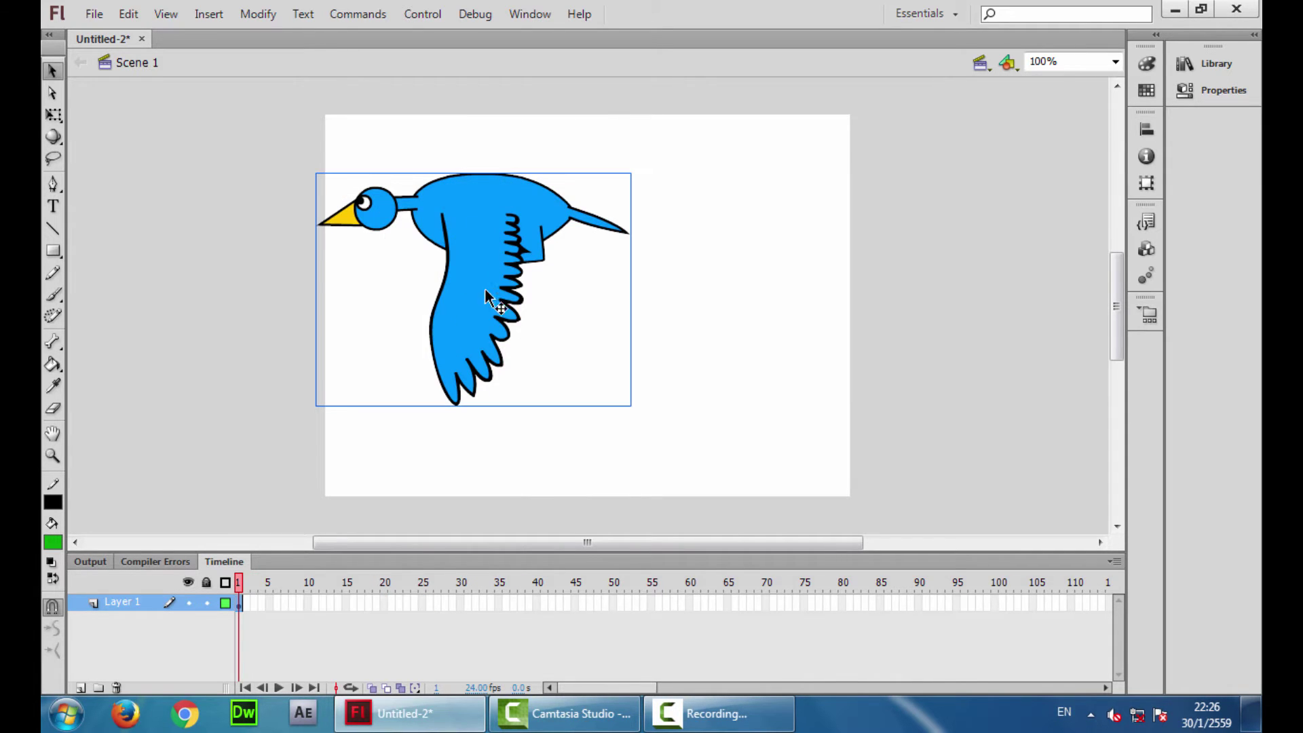
key("Delete")
key("Delete")
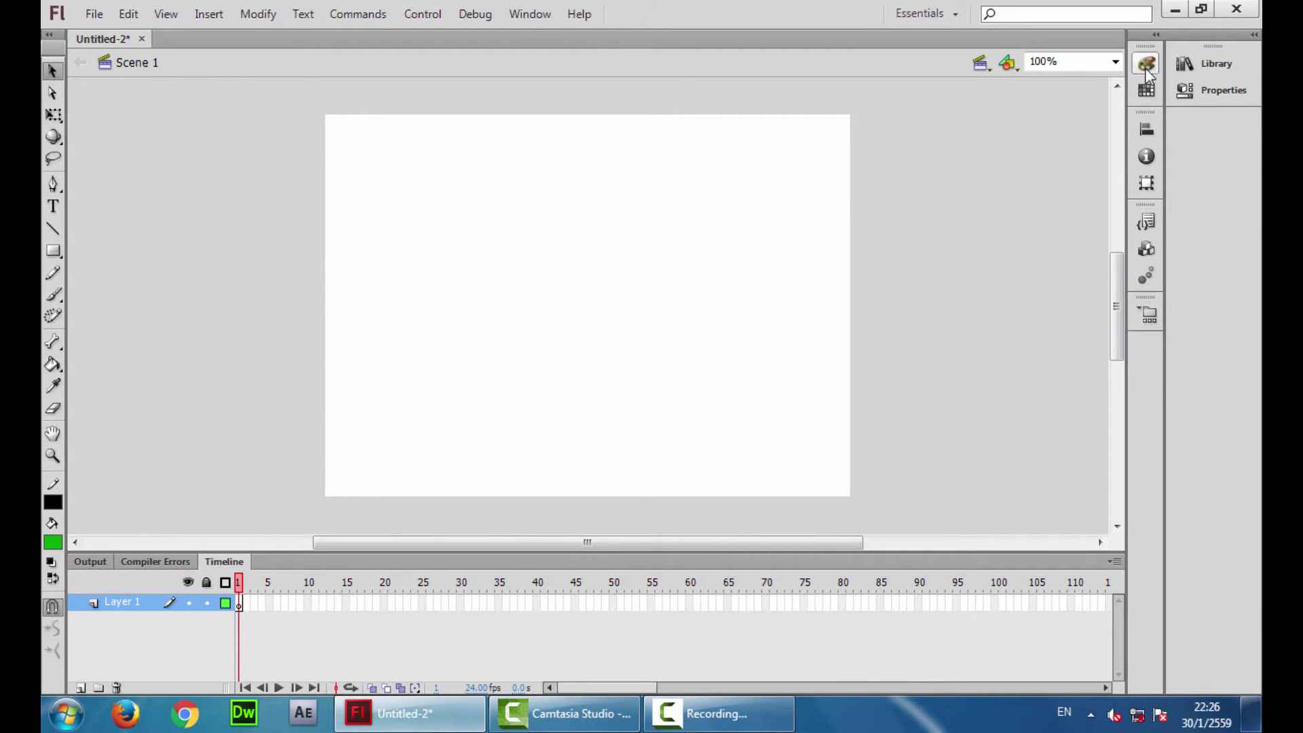
Place bird01.png from the library on the stage at frame 1, near the stage's centre
left_click(1221, 63)
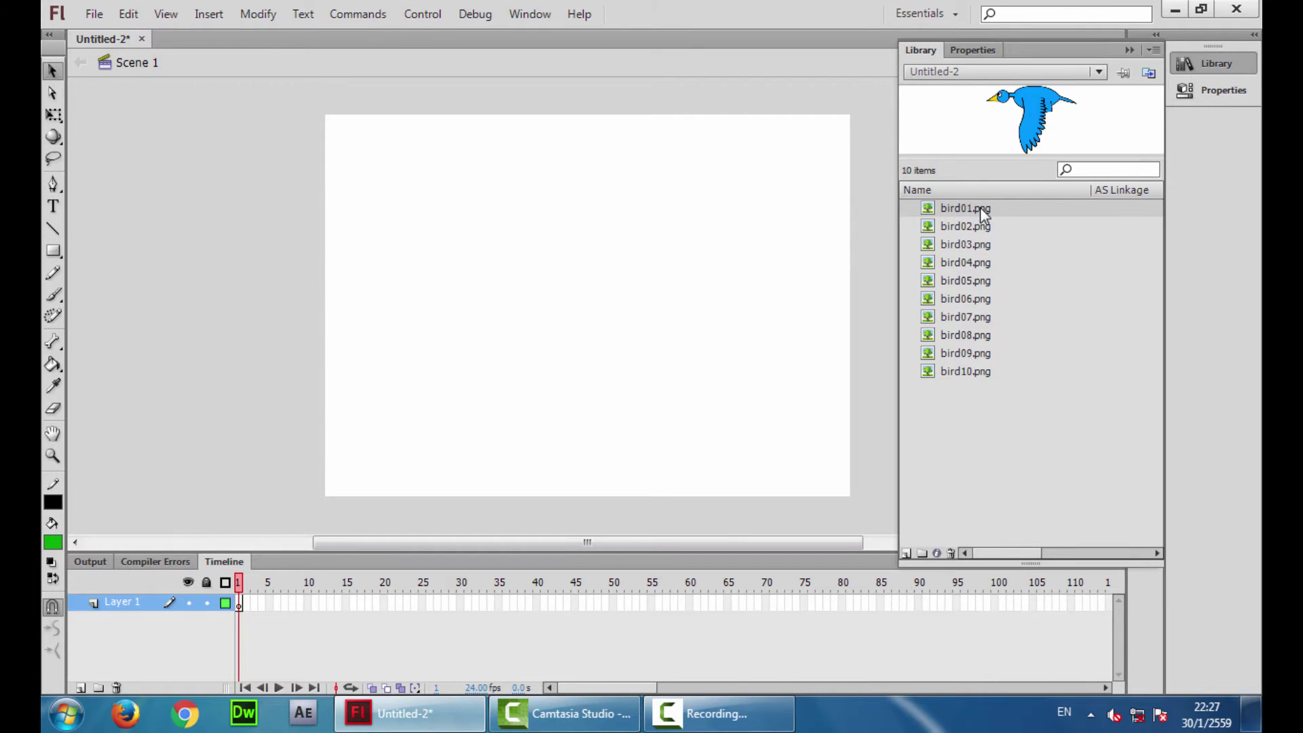
left_click_drag(980, 207, 601, 309)
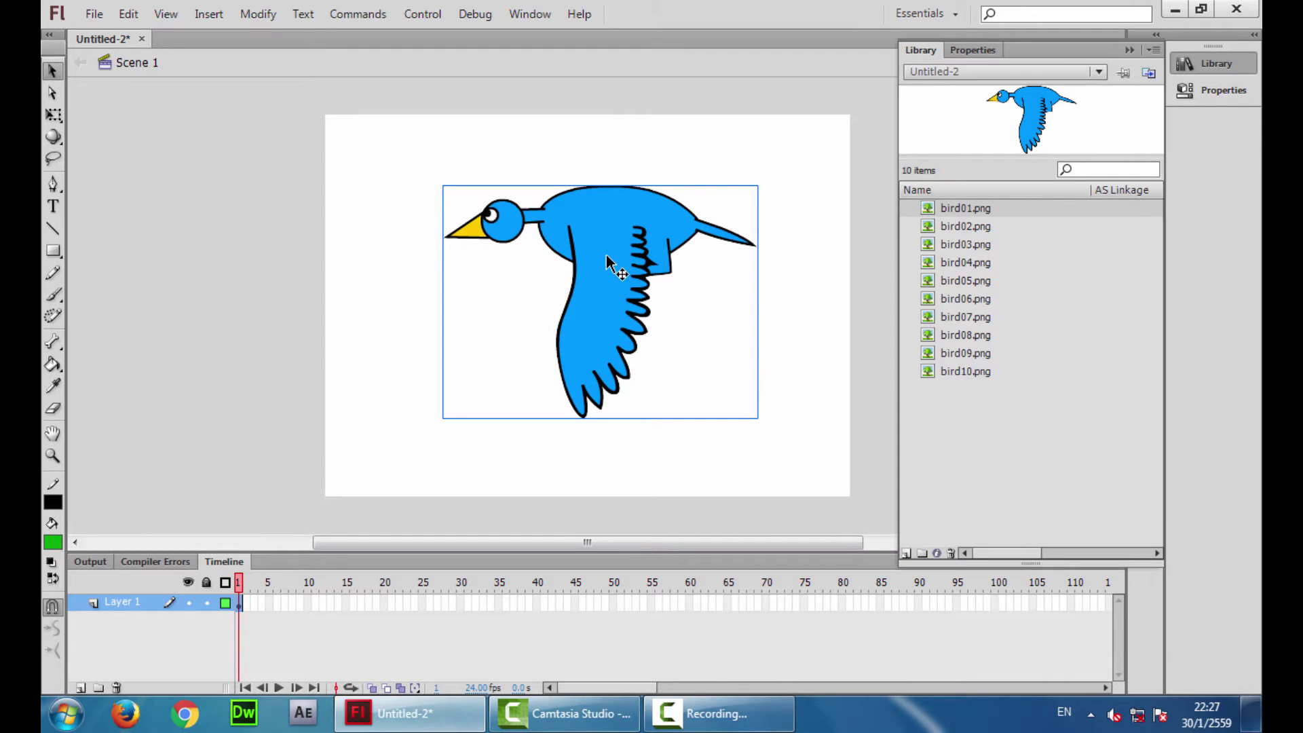
mouse_move(606, 258)
left_mouse_down()
mouse_move(601, 269)
mouse_move(569, 265)
mouse_move(581, 232)
mouse_move(589, 257)
mouse_move(616, 272)
mouse_move(619, 247)
mouse_move(590, 291)
mouse_move(563, 258)
mouse_move(585, 269)
left_mouse_up()
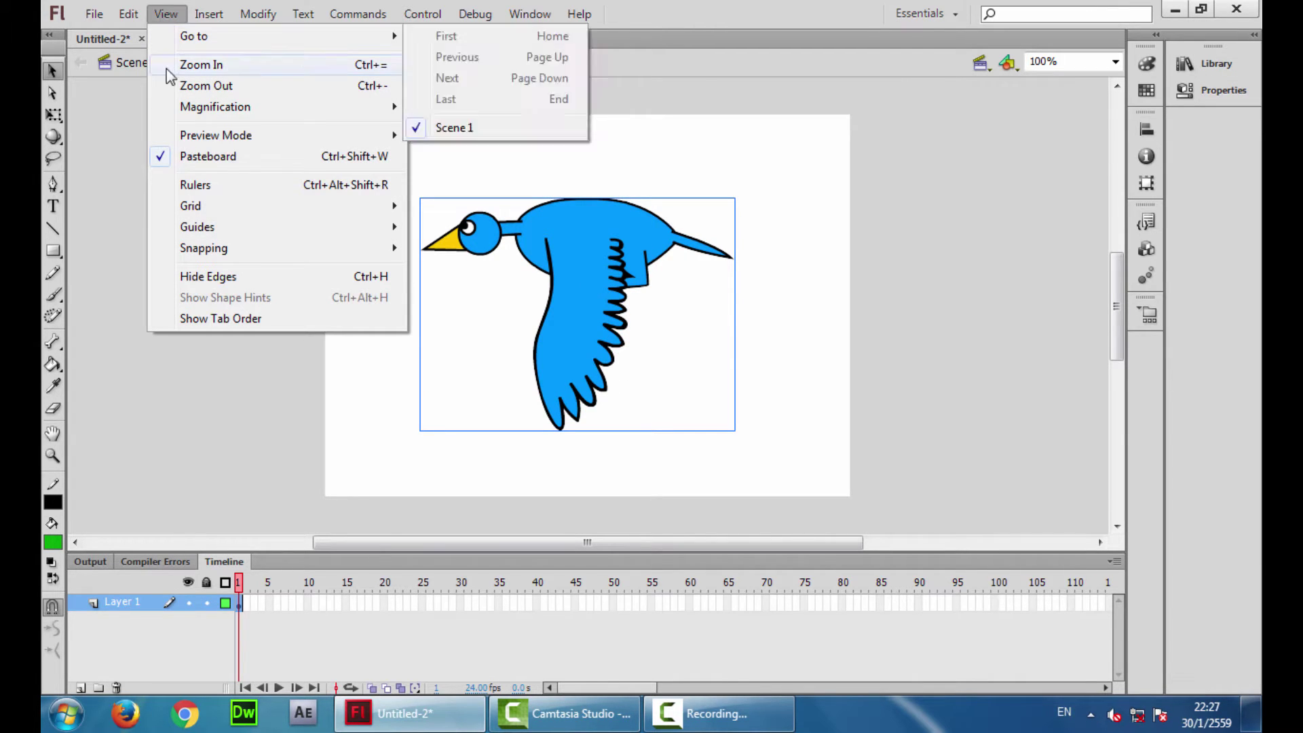
Turn off Snap to Grid and shift the bird slightly on the stage
mouse_move(212, 251)
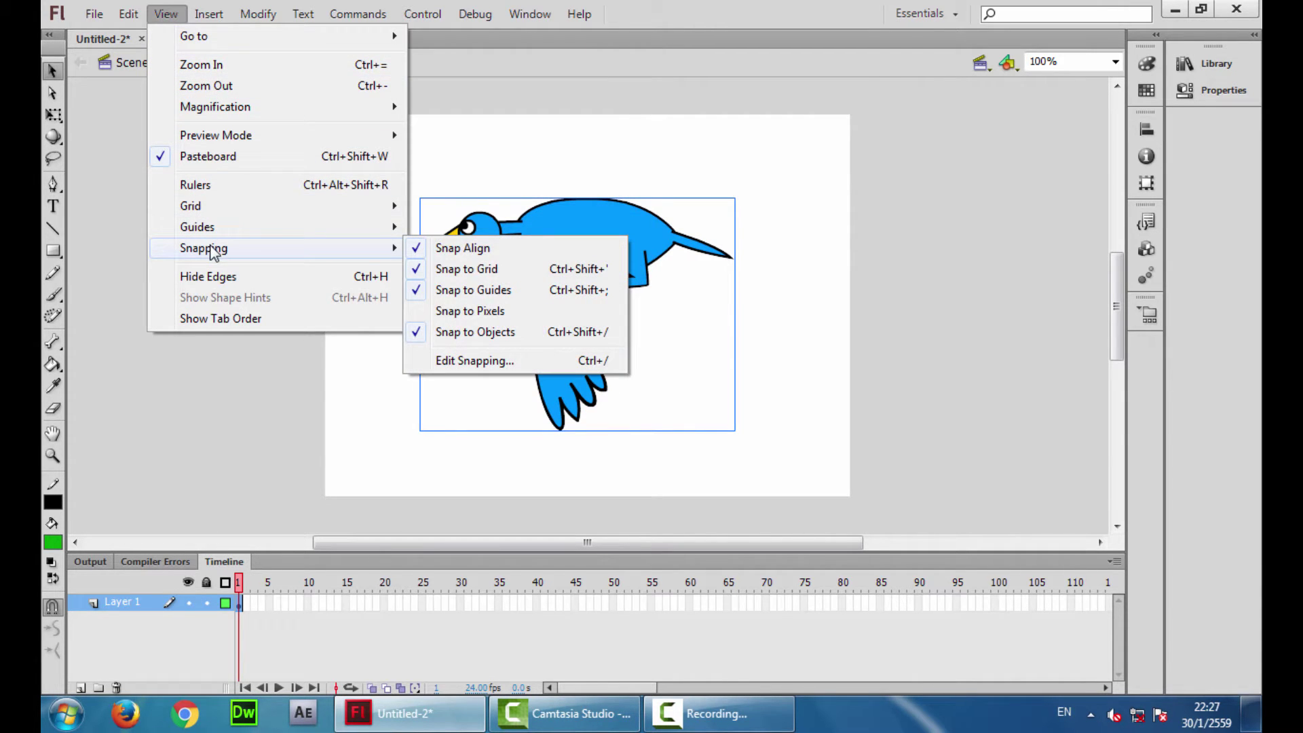
left_click(507, 274)
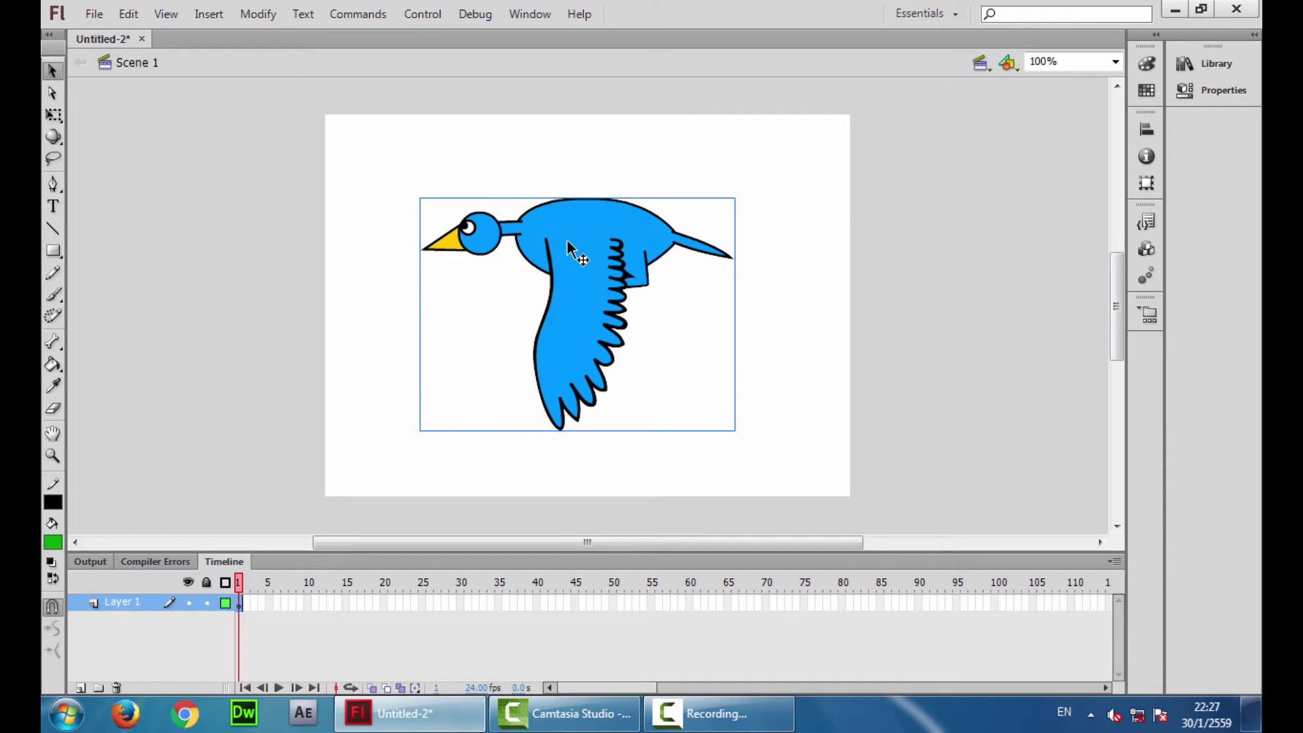
mouse_move(568, 248)
left_mouse_down()
mouse_move(508, 268)
mouse_move(654, 268)
mouse_move(569, 271)
mouse_move(541, 242)
mouse_move(572, 236)
left_mouse_up()
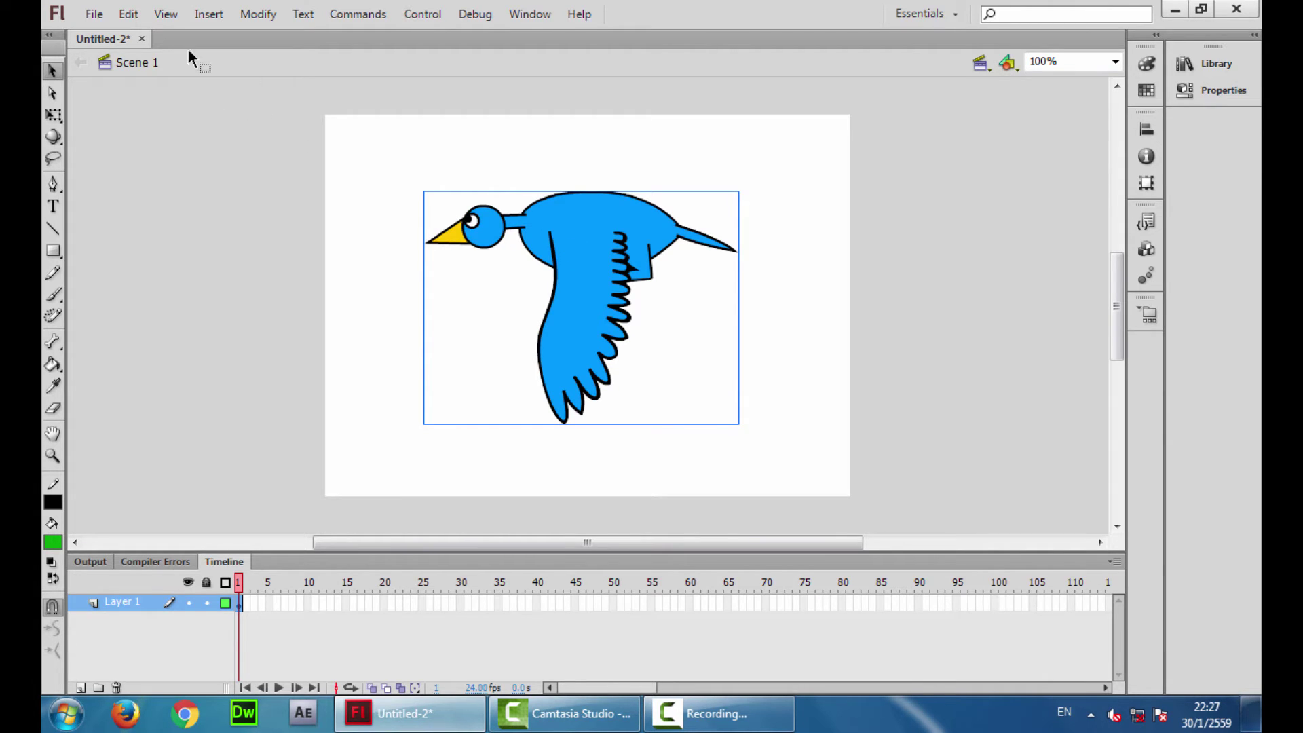
Show the rulers, move the bird lower on the stage, and add a vertical guide at its beak tip, at about 115 px
left_click(166, 14)
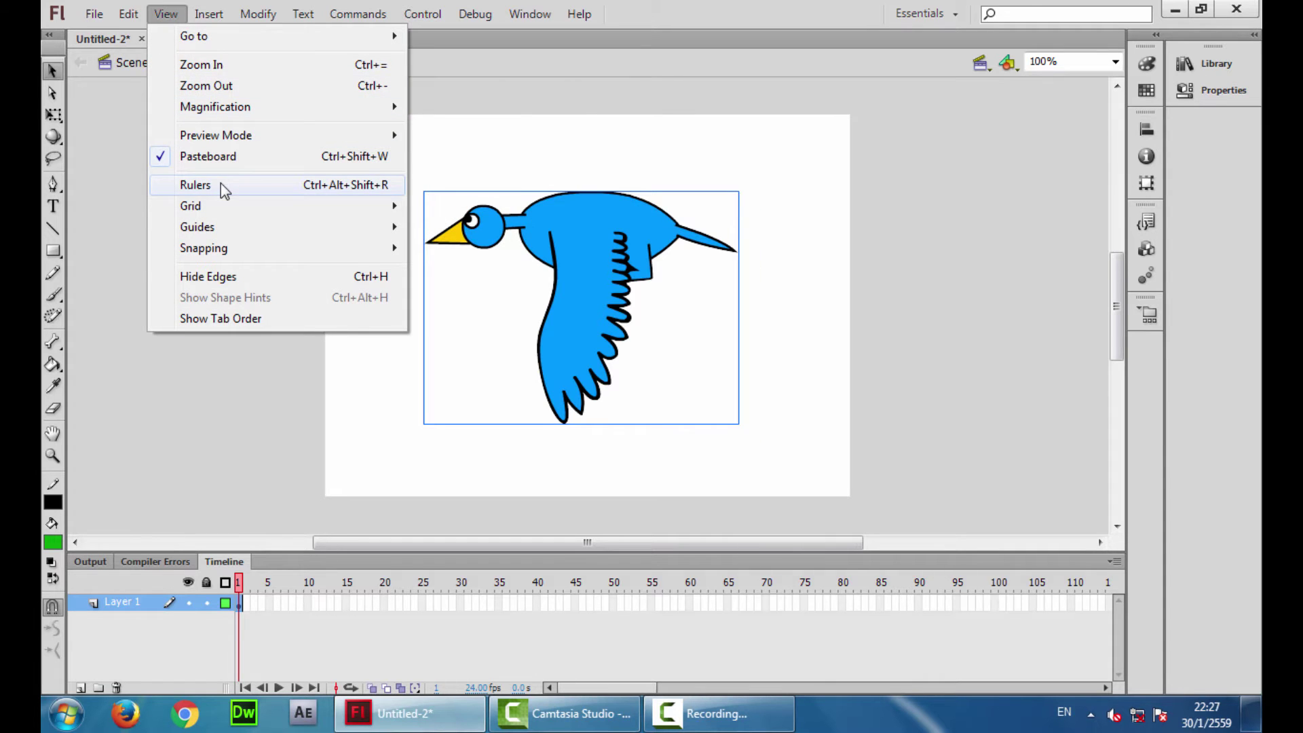
left_click(195, 185)
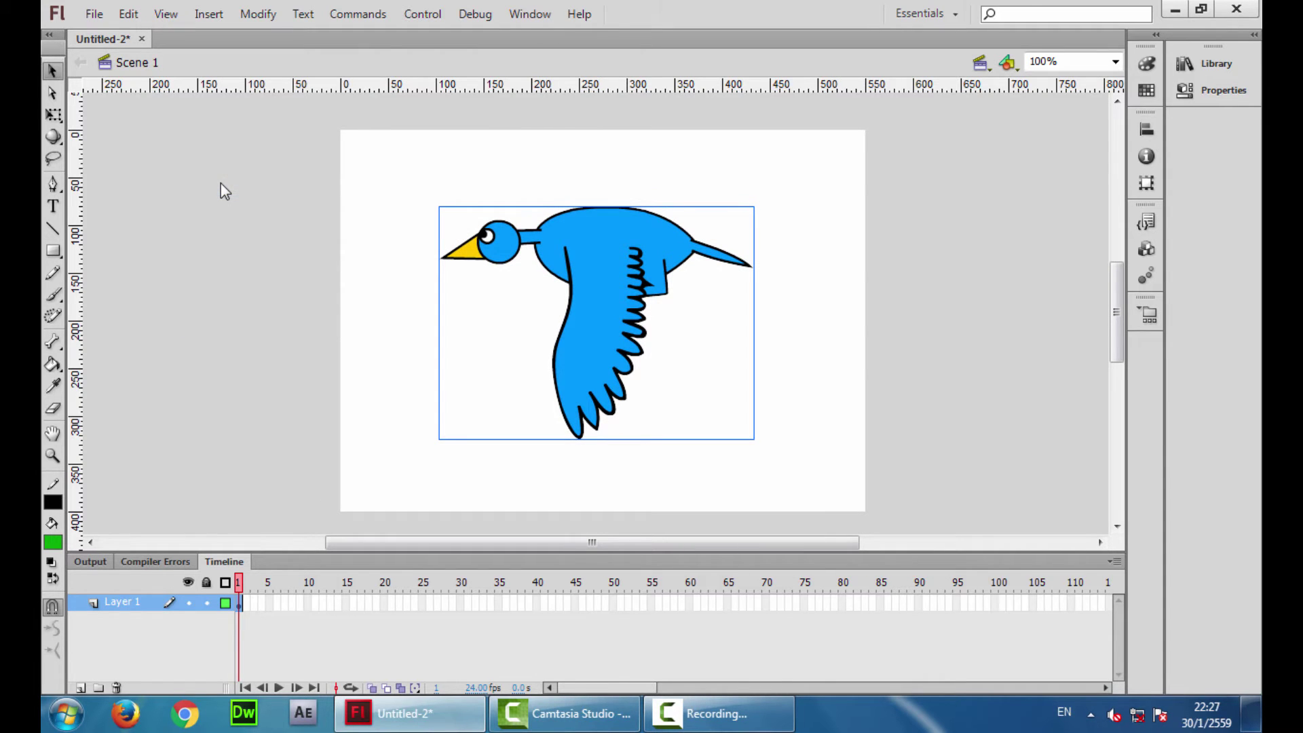
left_click_drag(596, 256, 605, 304)
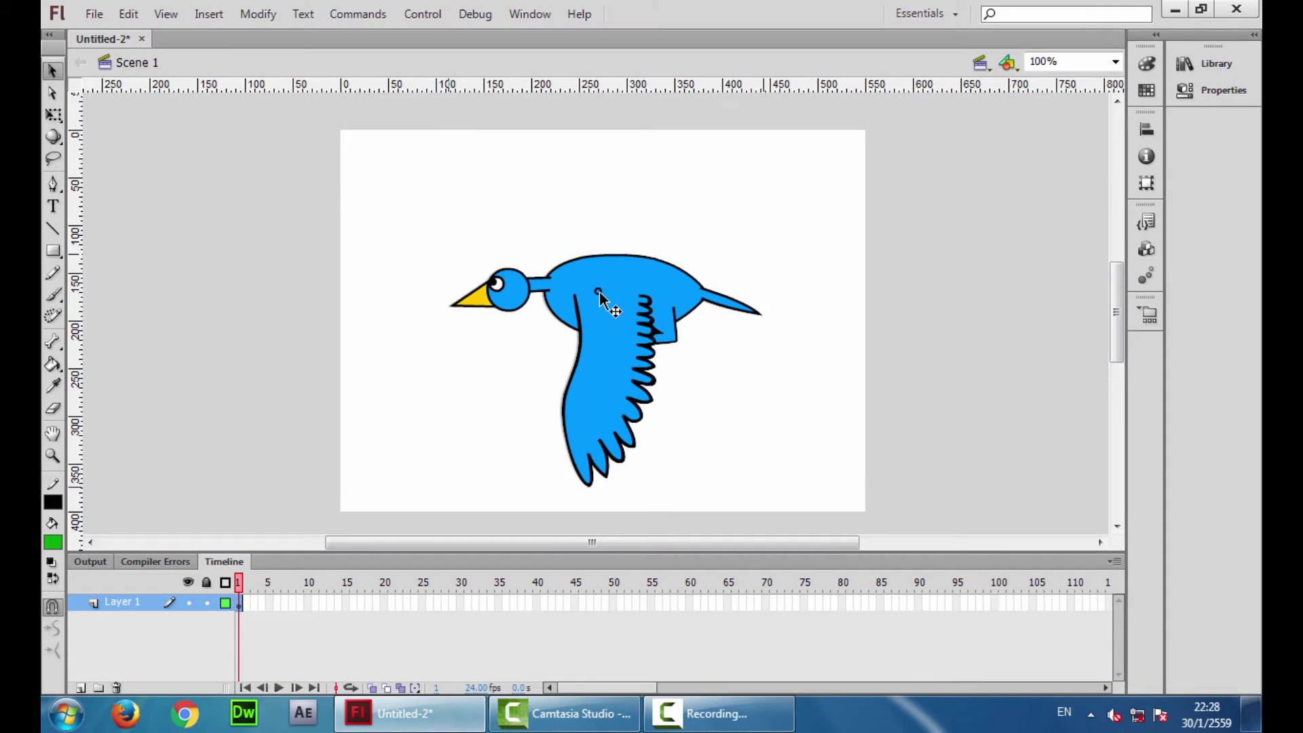
left_click_drag(83, 331, 447, 390)
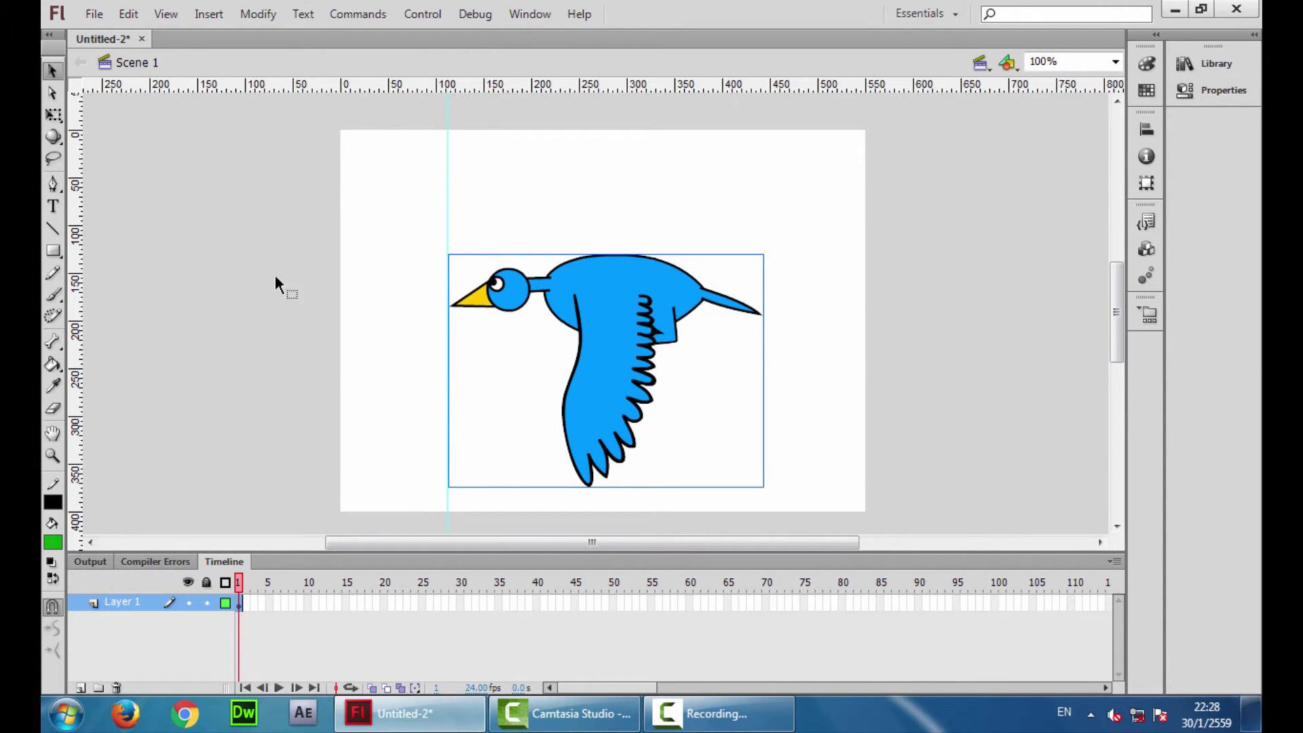
left_click(141, 179)
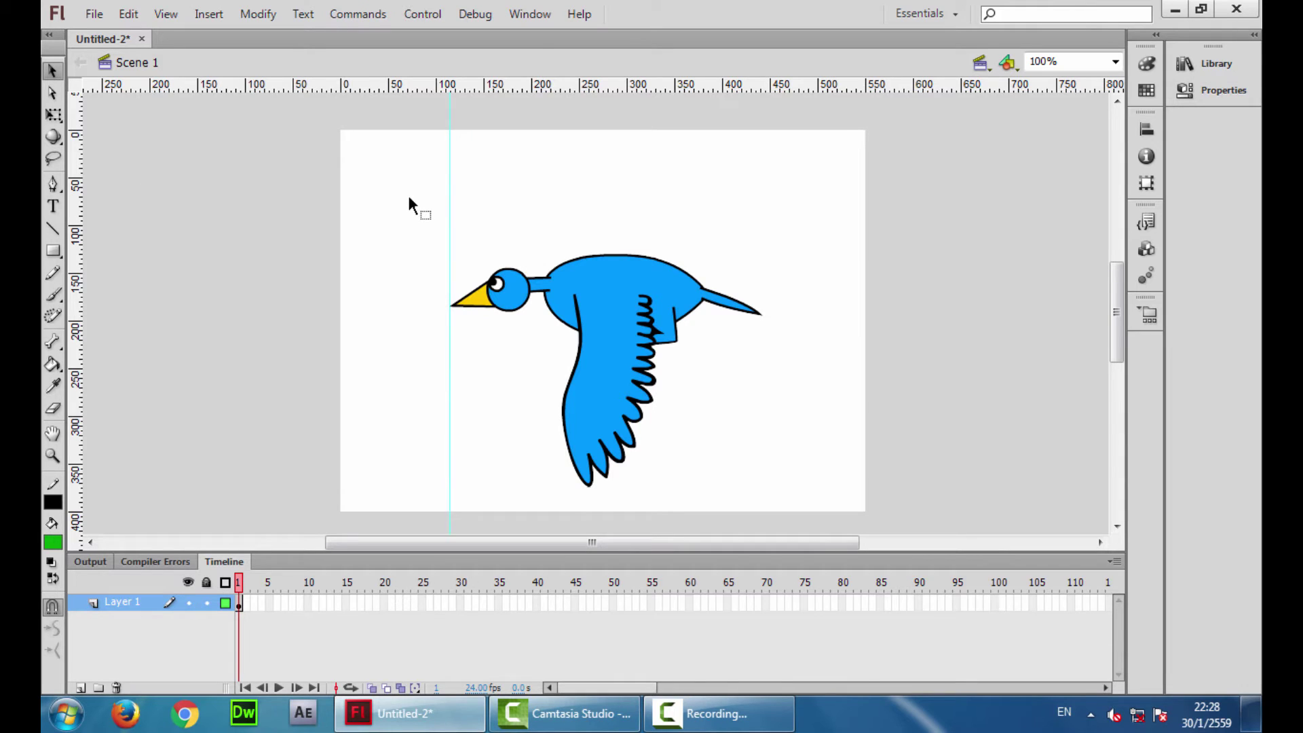
Insert a blank keyframe at frame 3 of Layer 1
left_click(1227, 61)
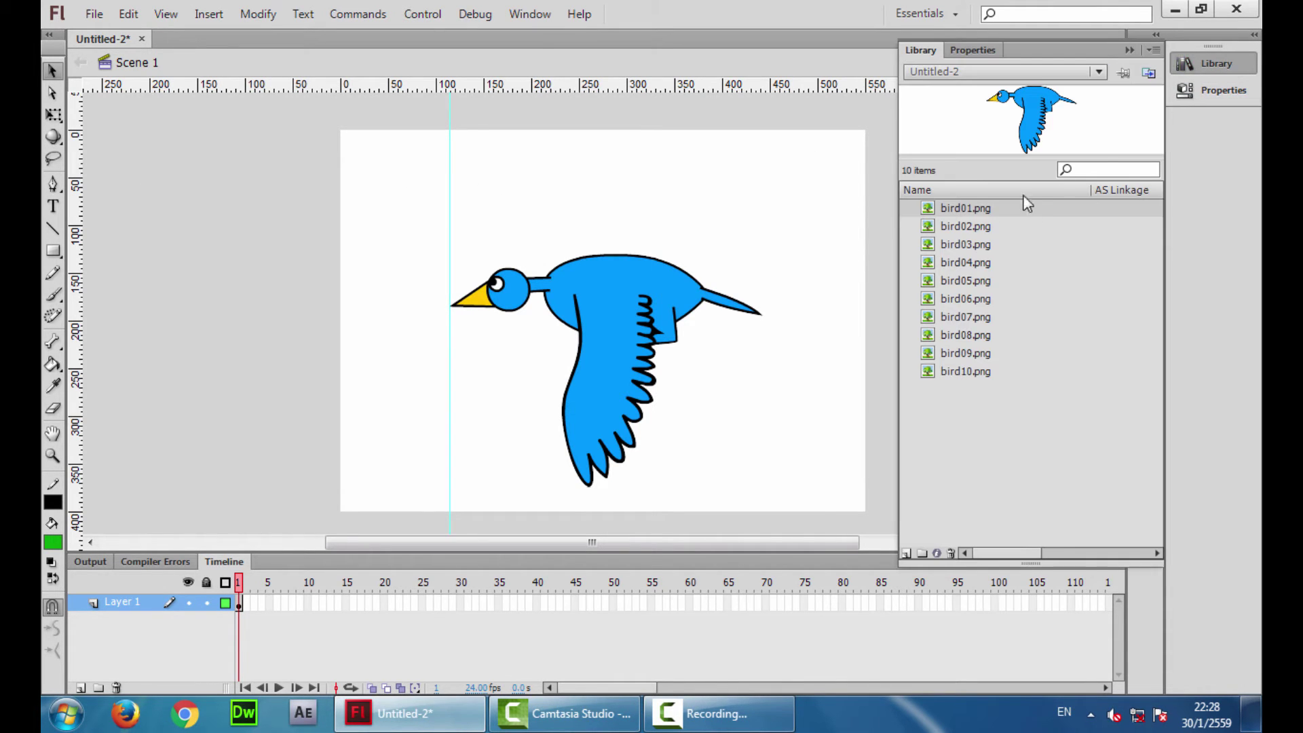
left_click(974, 226)
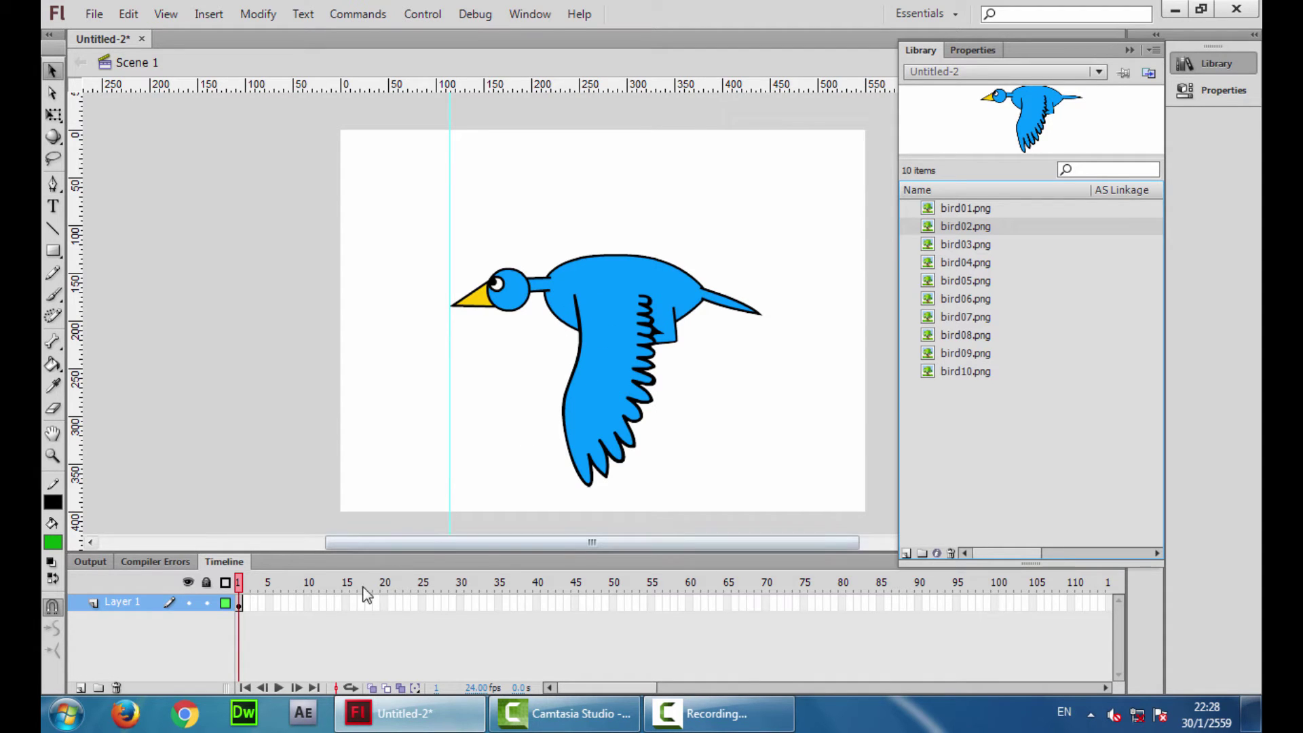
right_click(255, 605)
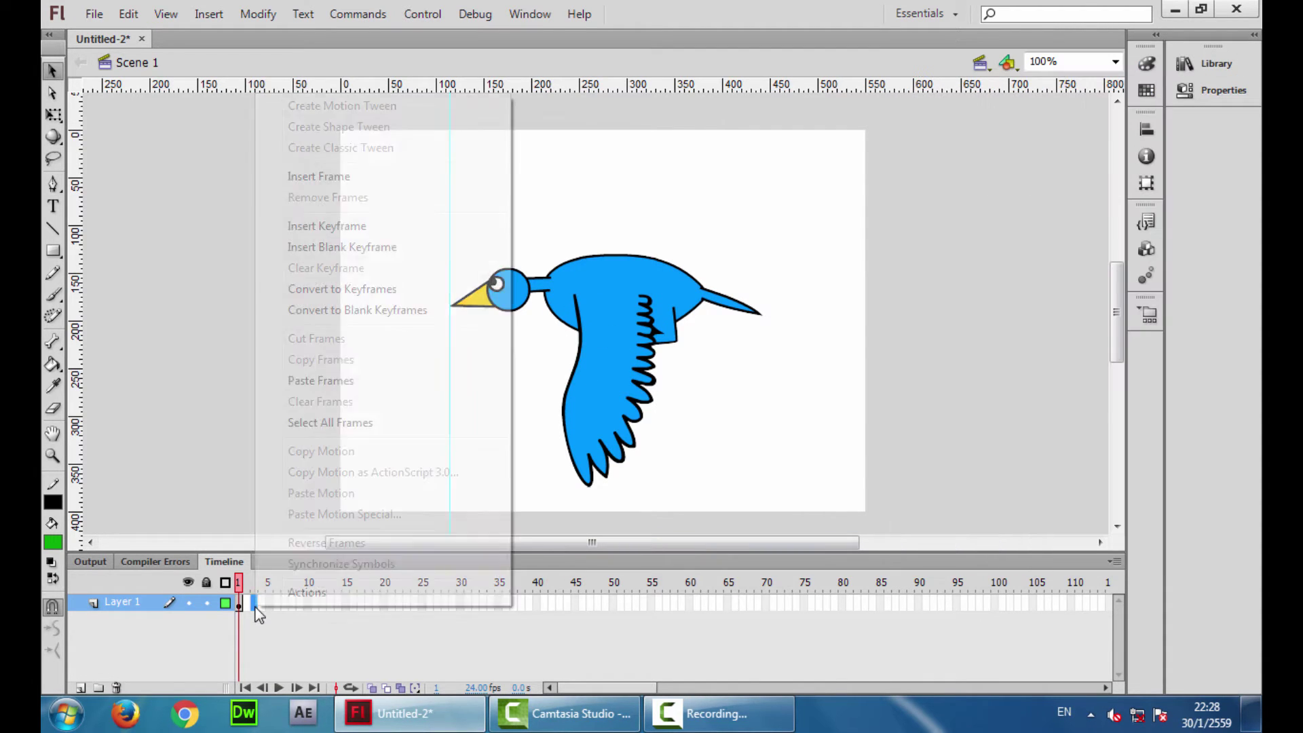
left_click(437, 252)
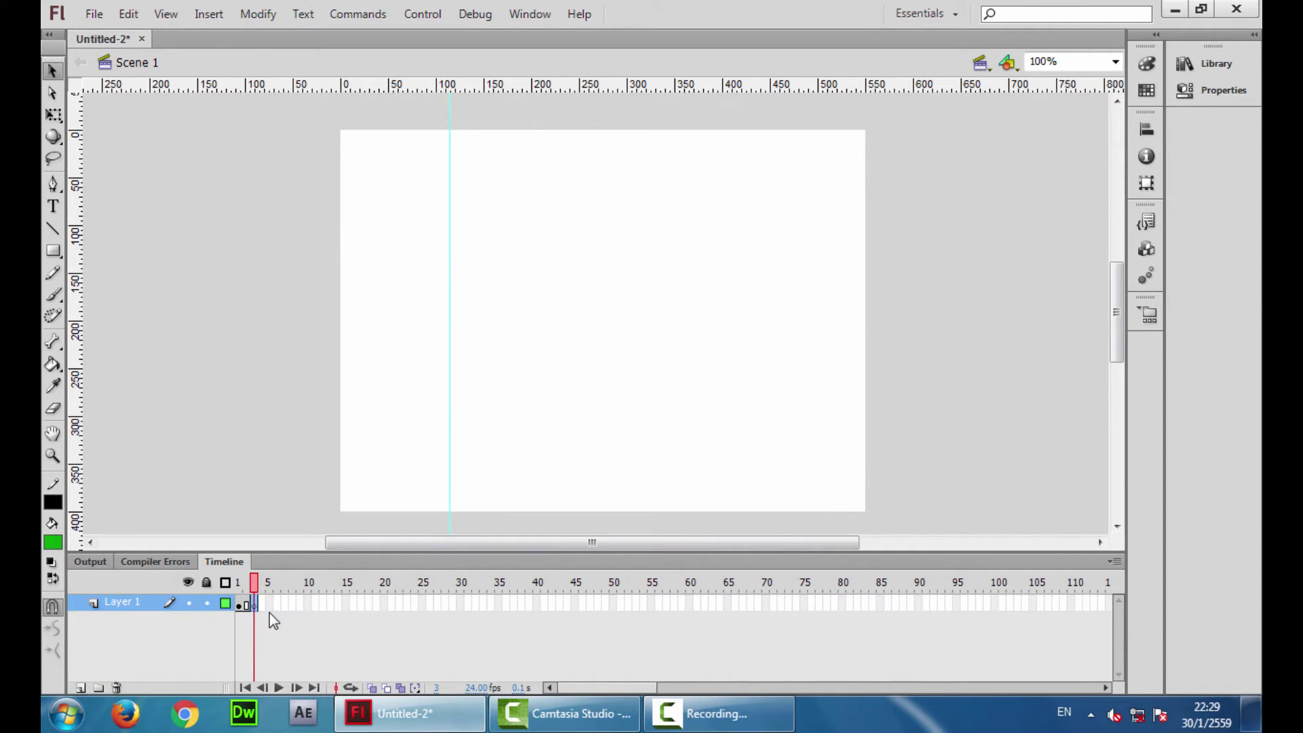
Place bird02.png on the stage at frame 3 and nudge it until its beak meets the vertical guide
left_click(1220, 66)
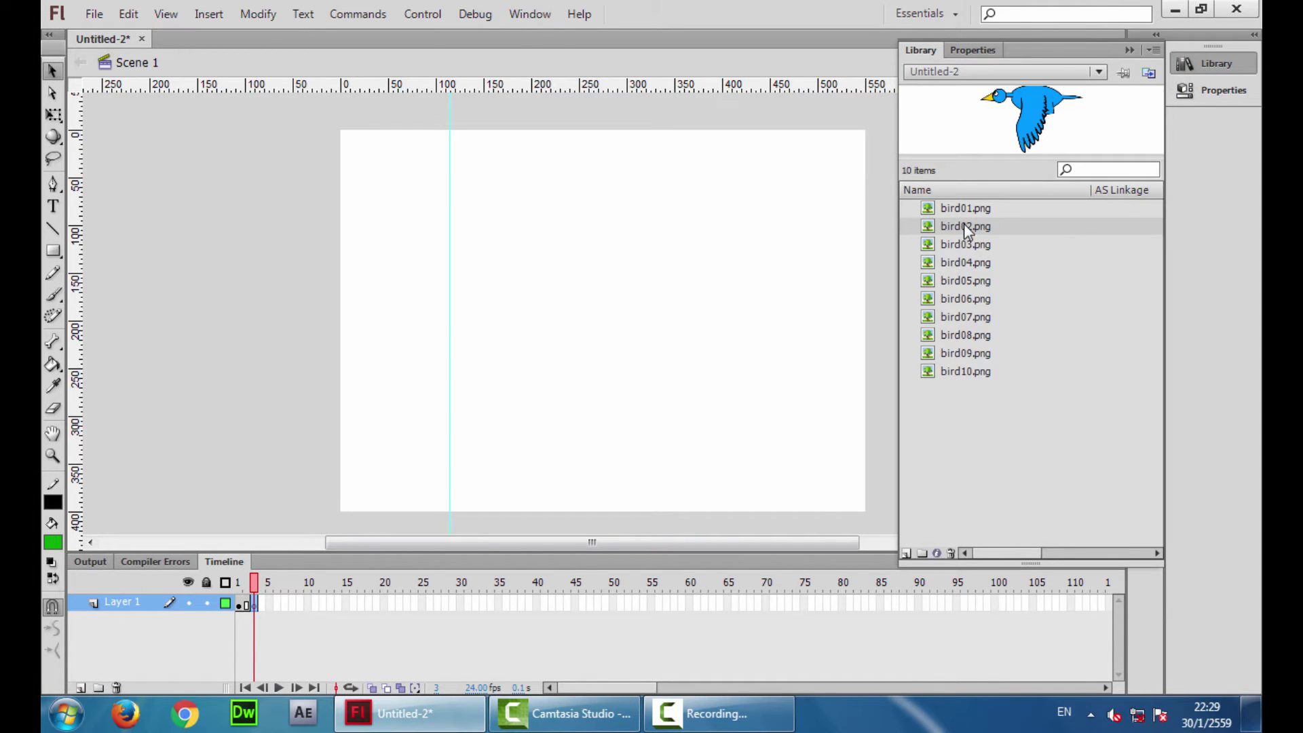
left_click_drag(964, 226, 613, 323)
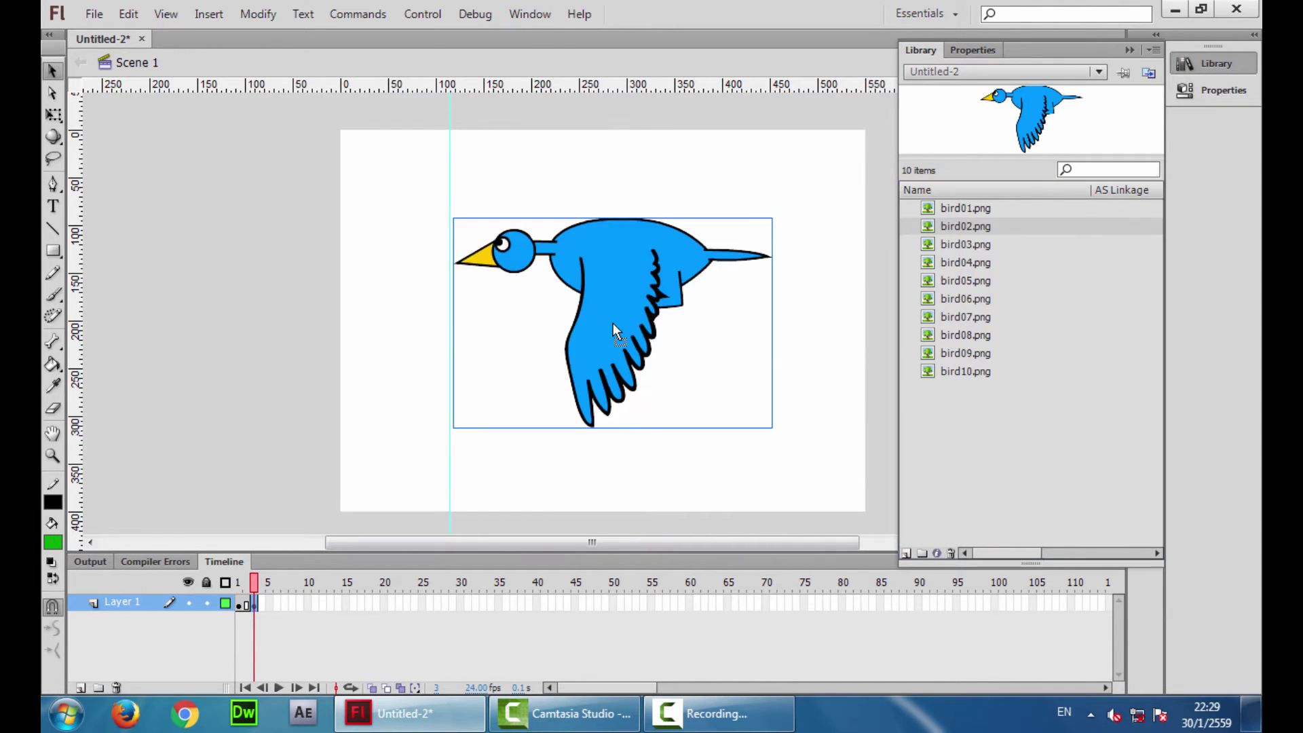
key("Left")
key("Left")
key("Left")
key("Left")
key("Left")
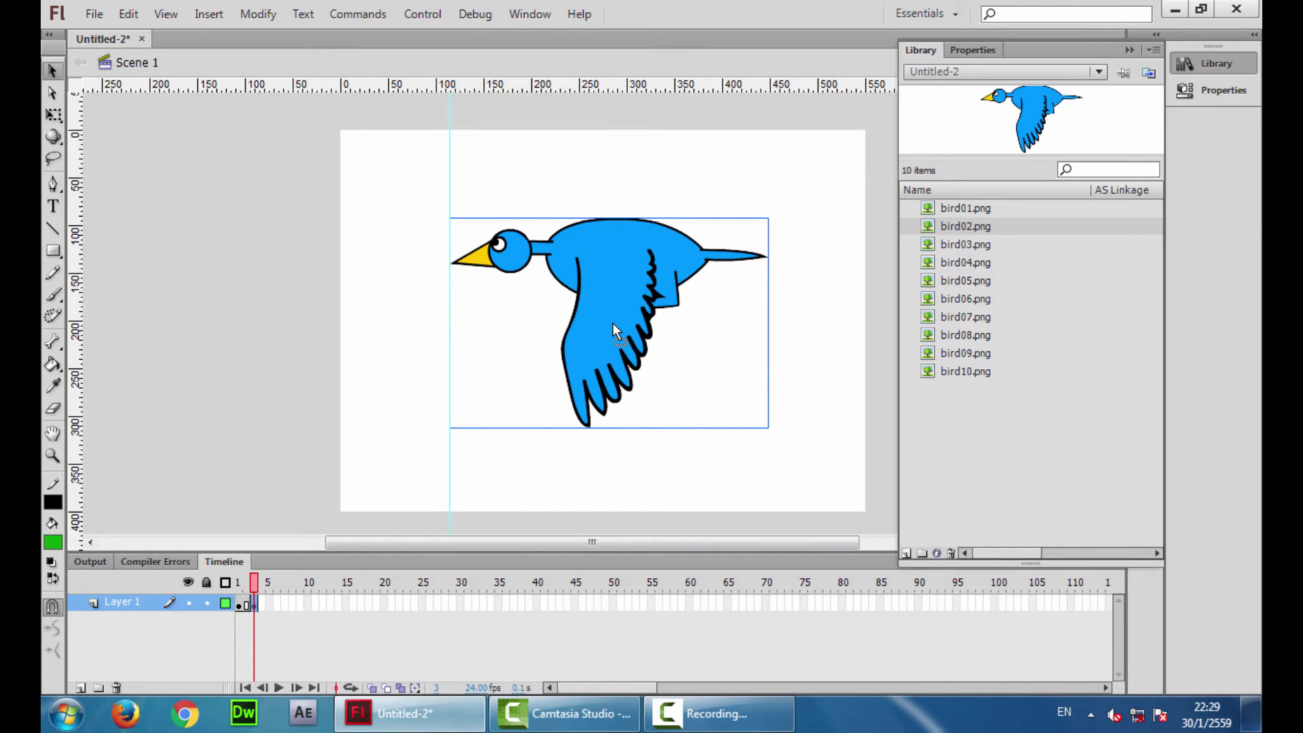
left_click(299, 368)
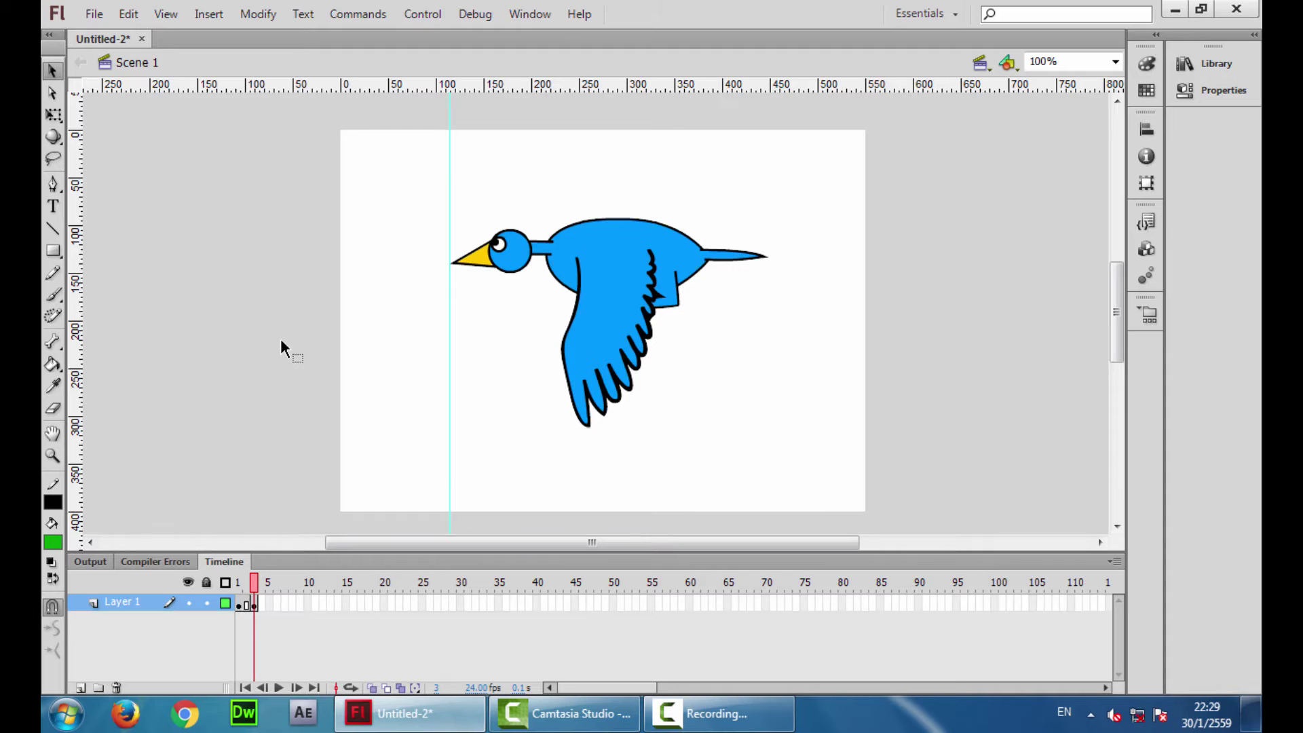
Turn on Onion Skin and move the frame 3 bird down to match the frame 1 ghost, with its beak at the guide
left_click(372, 688)
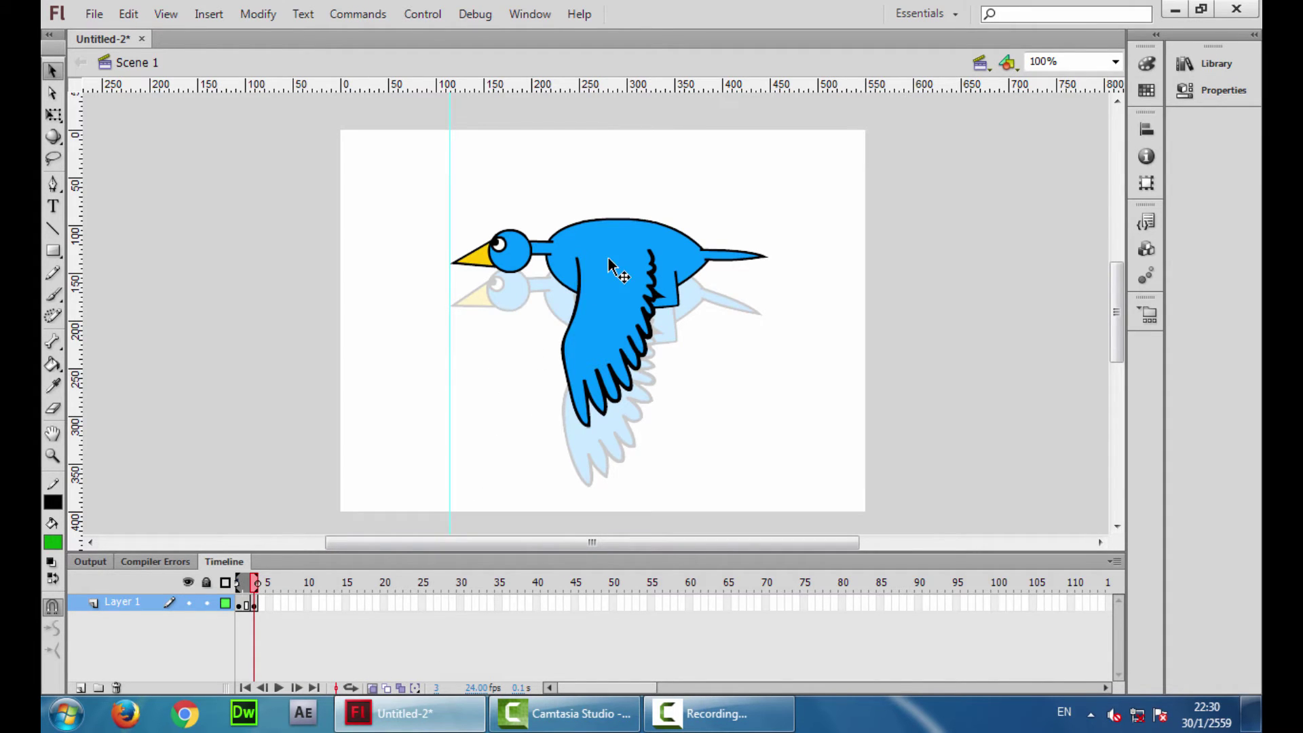
left_click_drag(610, 262, 613, 304)
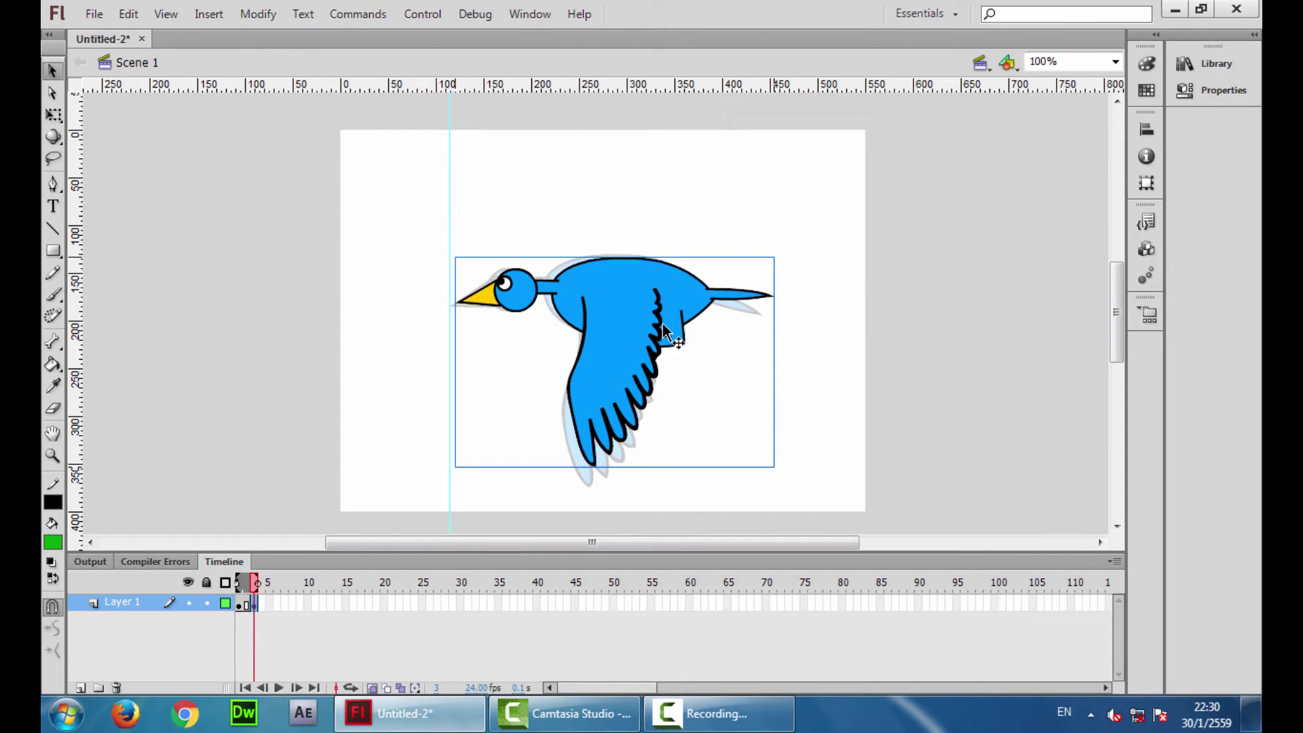
key("Left")
key("Left")
key("Left")
key("Left")
key("Left")
key("Left")
key("Left")
key("Left")
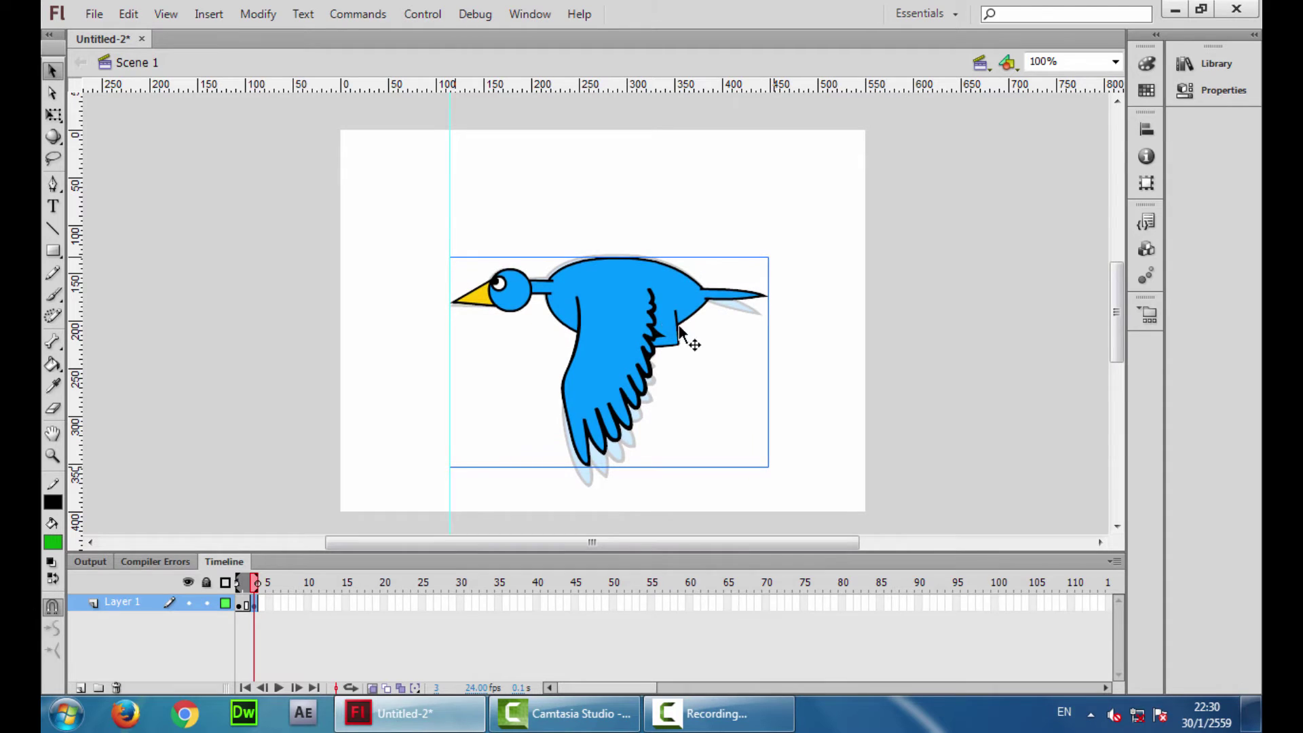
left_click(892, 315)
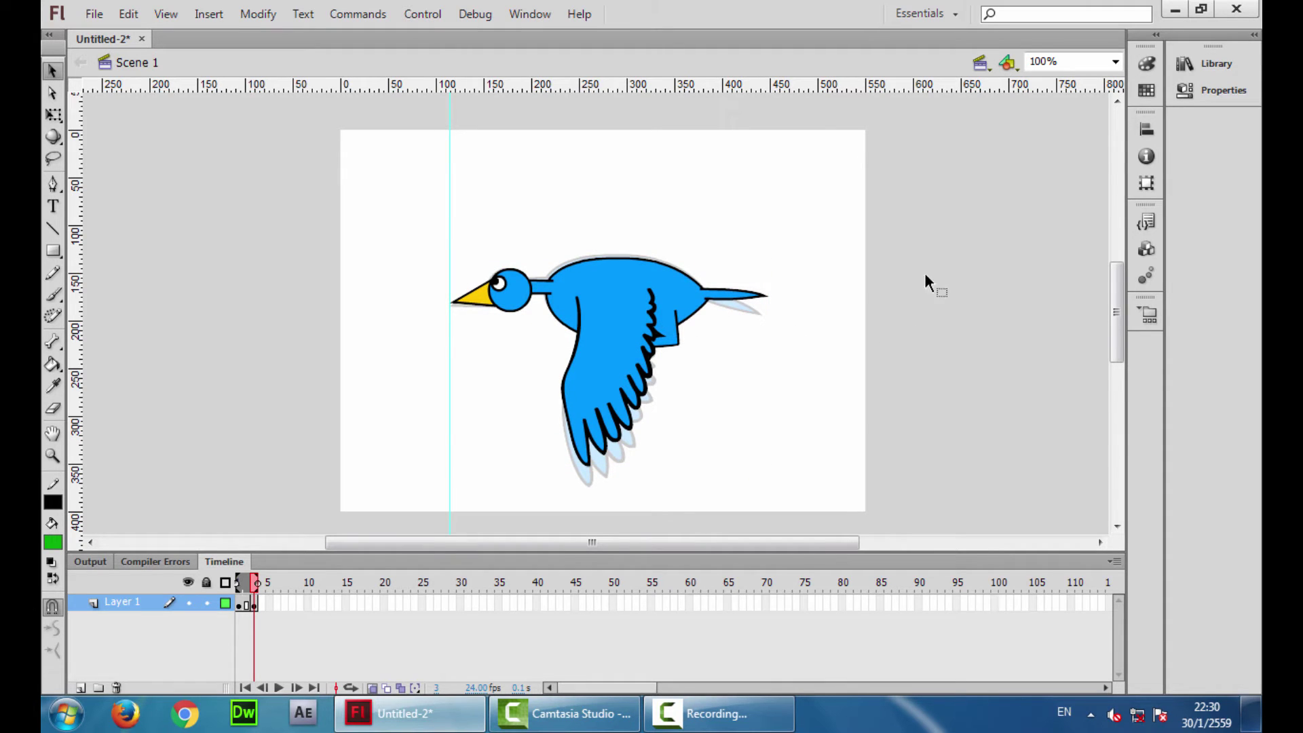
Preview bird03.png in the library and insert a blank keyframe at frame 5 of Layer 1
left_click(1211, 63)
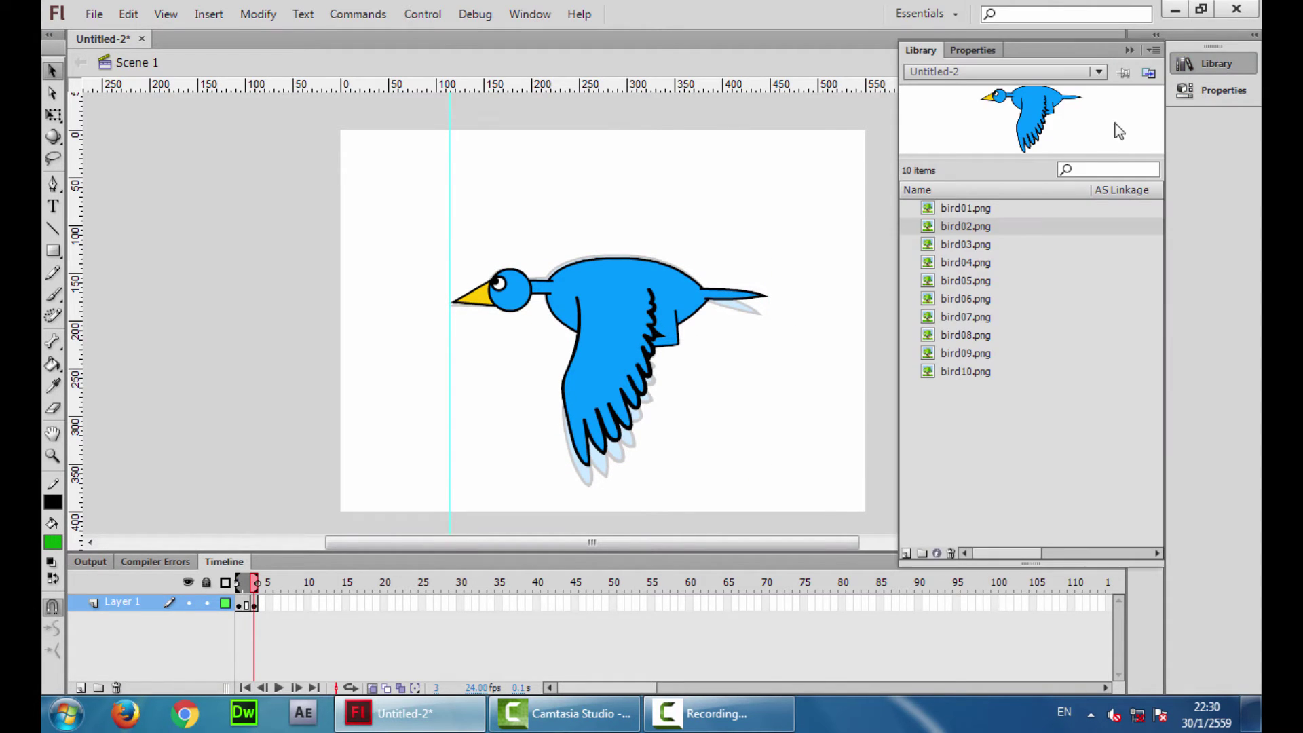
left_click(987, 244)
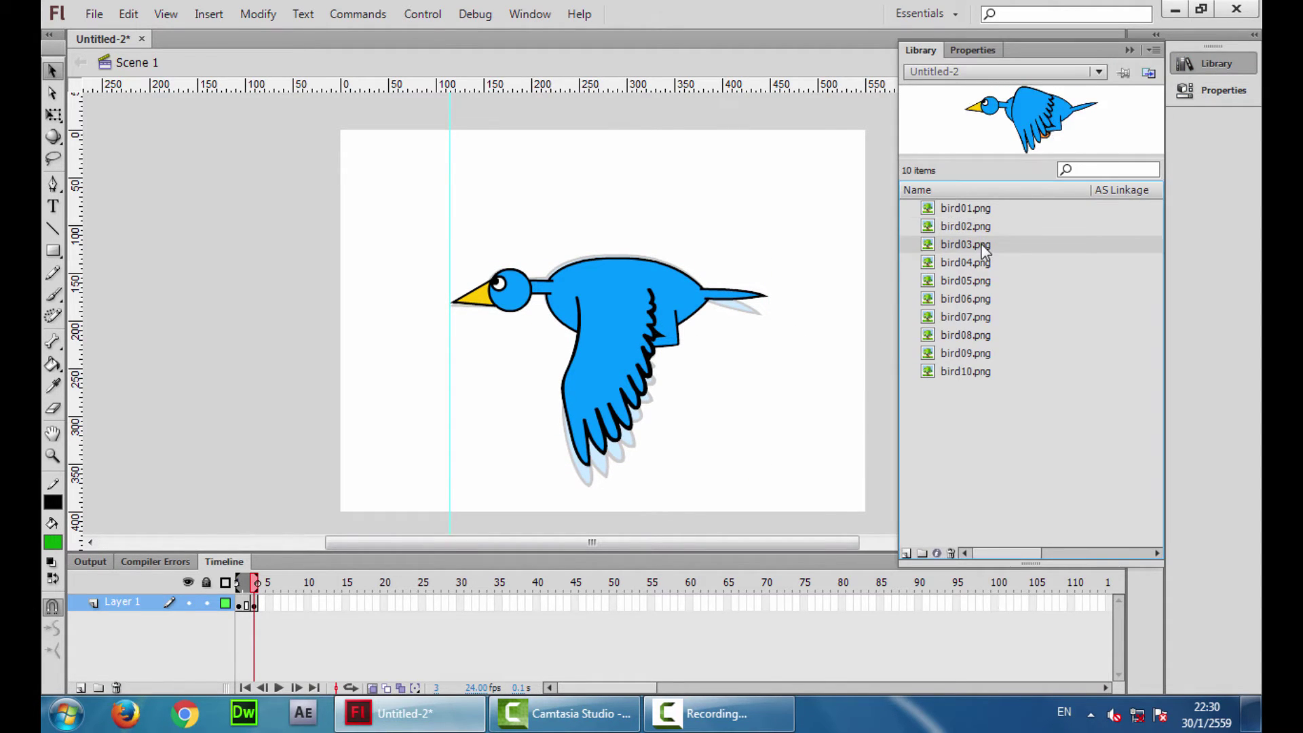
left_click(274, 603)
right_click(274, 604)
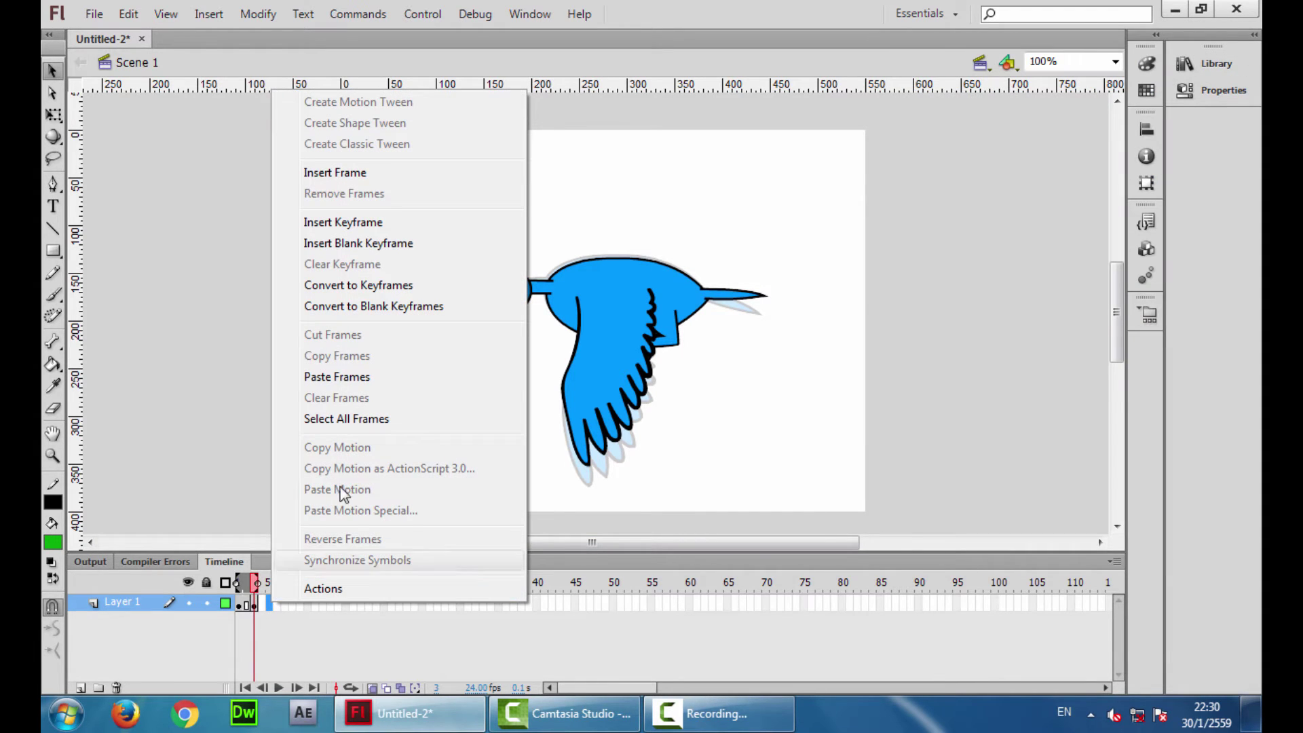
left_click(467, 256)
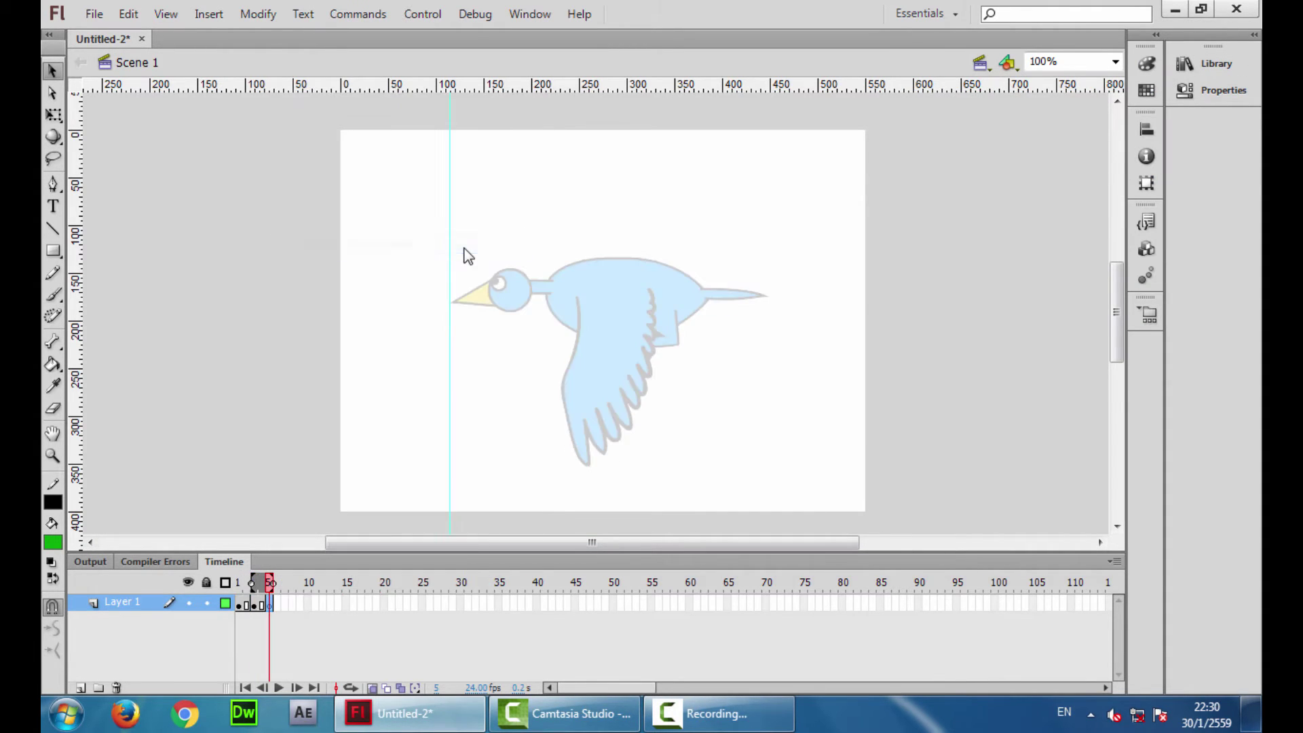
Place bird03.png on the stage at frame 5 and align it with the onion-skin ghost and the vertical guide
left_click(1214, 64)
left_click_drag(980, 246, 619, 322)
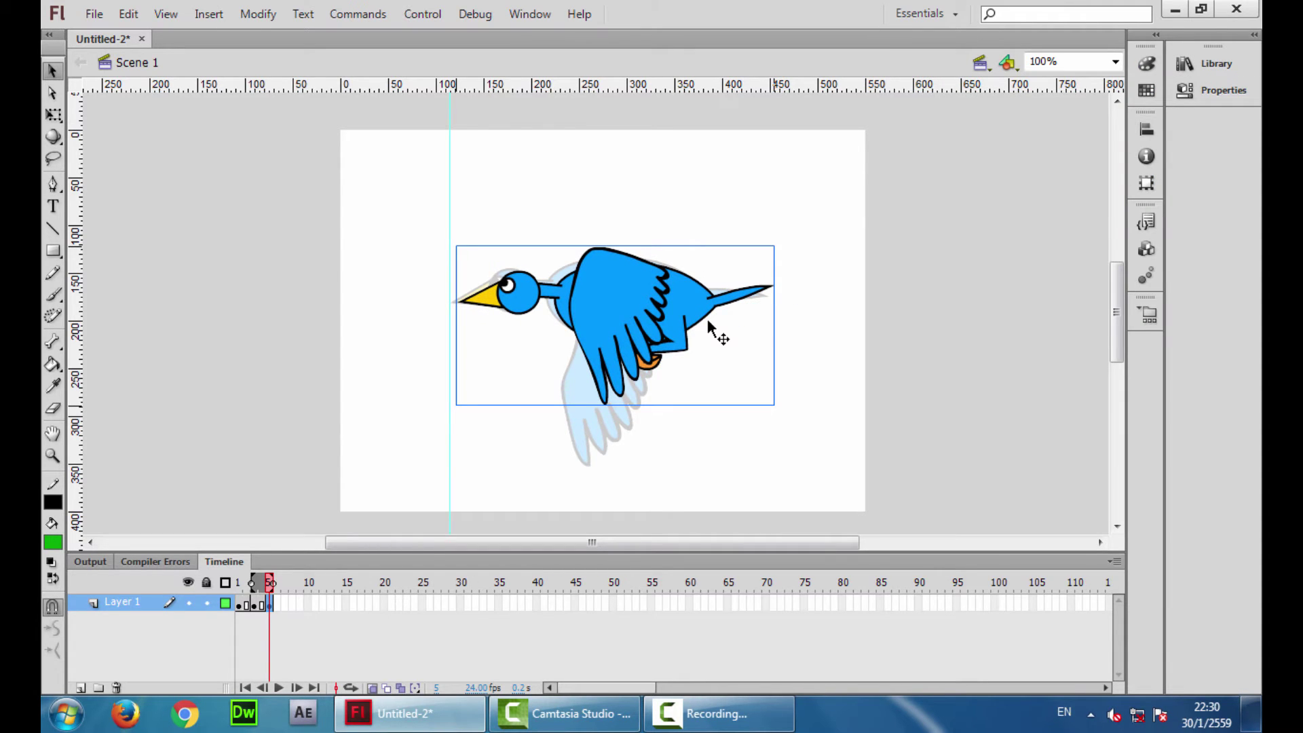
key("Left")
key("Left")
key("Left")
key("Left")
key("Left")
key("Left")
key("Left")
key("Left")
key("Left")
key("Left")
left_click(812, 343)
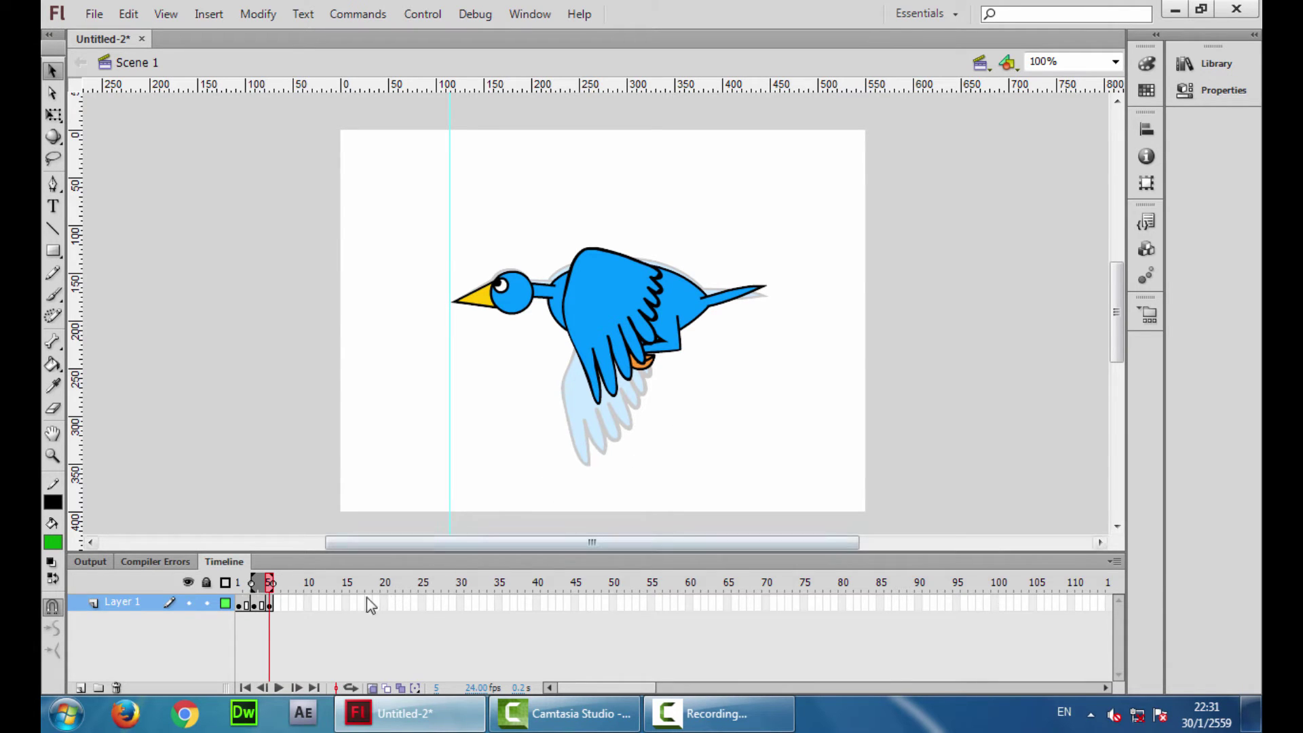
Insert a keyframe at frame 7 of Layer 1 and delete the duplicated bird from it
right_click(283, 605)
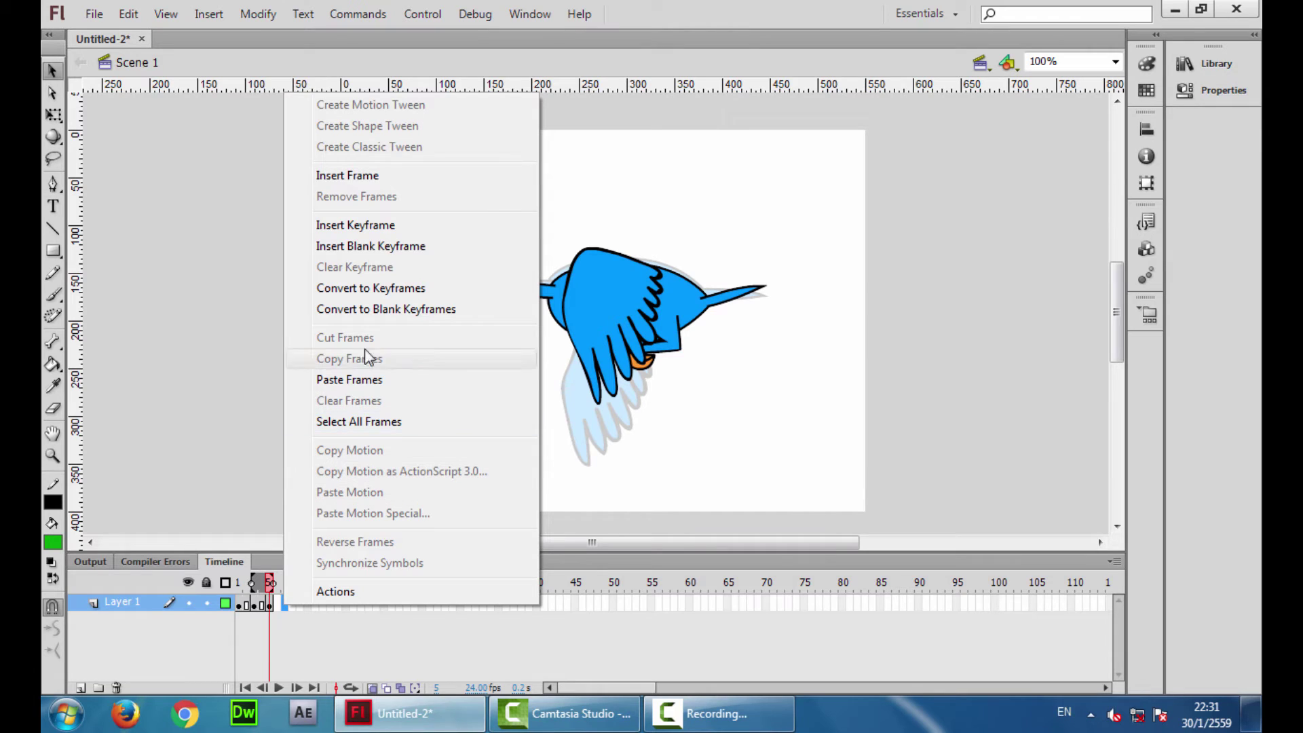
left_click(411, 225)
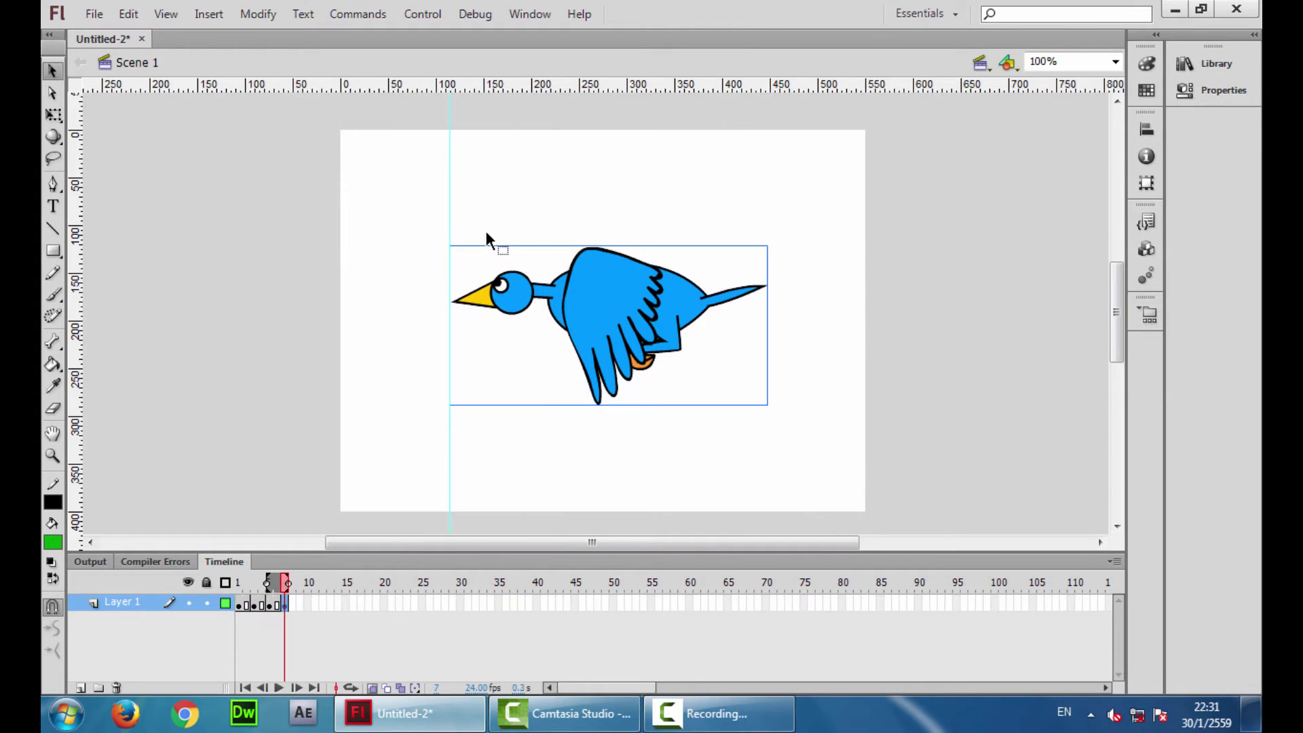
key("Delete")
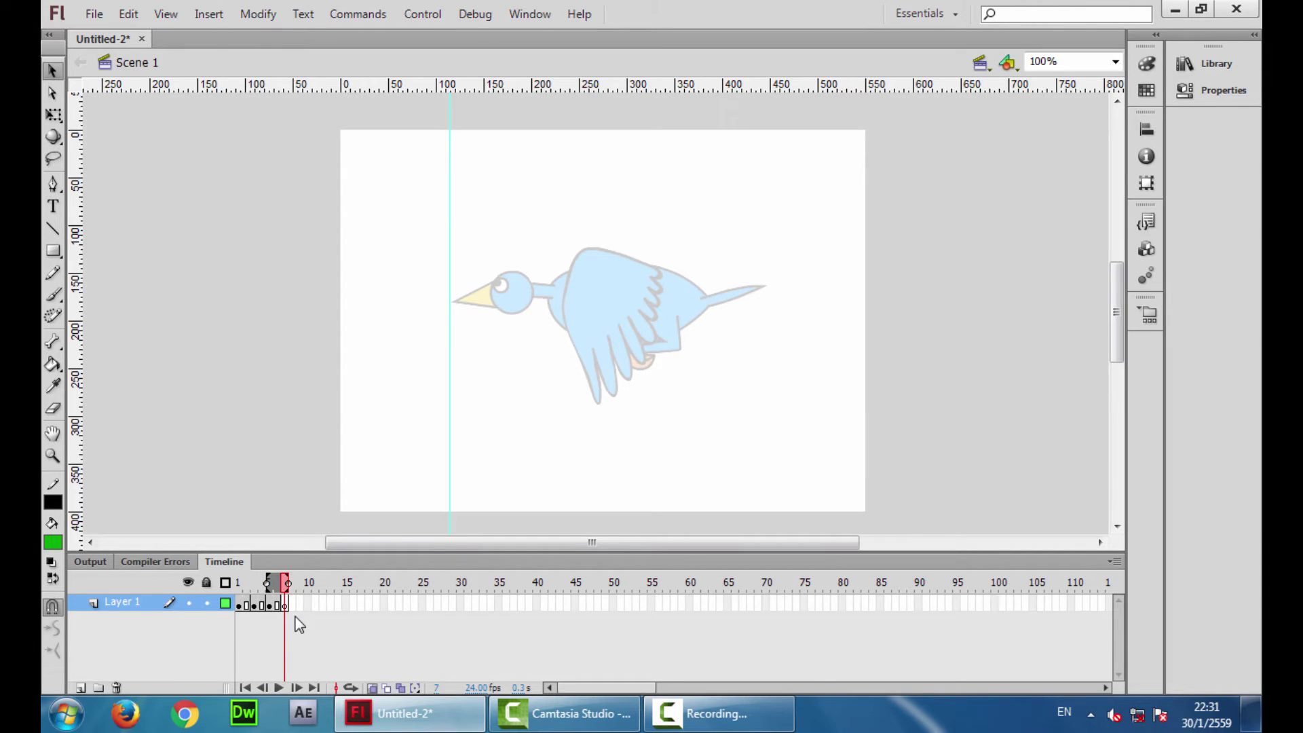
Place bird04.png on the stage at frame 7, aligned with the onion-skin ghost and the vertical guide
left_click(1241, 67)
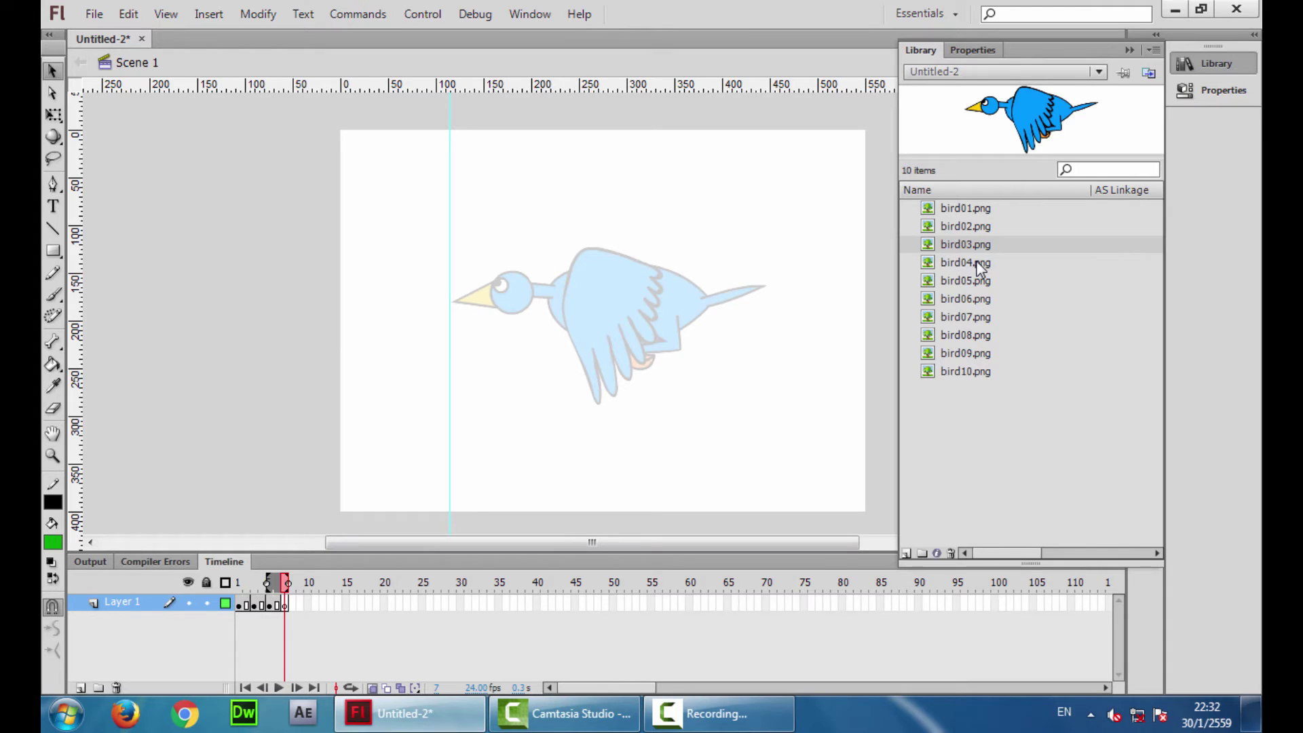
left_click_drag(978, 262, 620, 325)
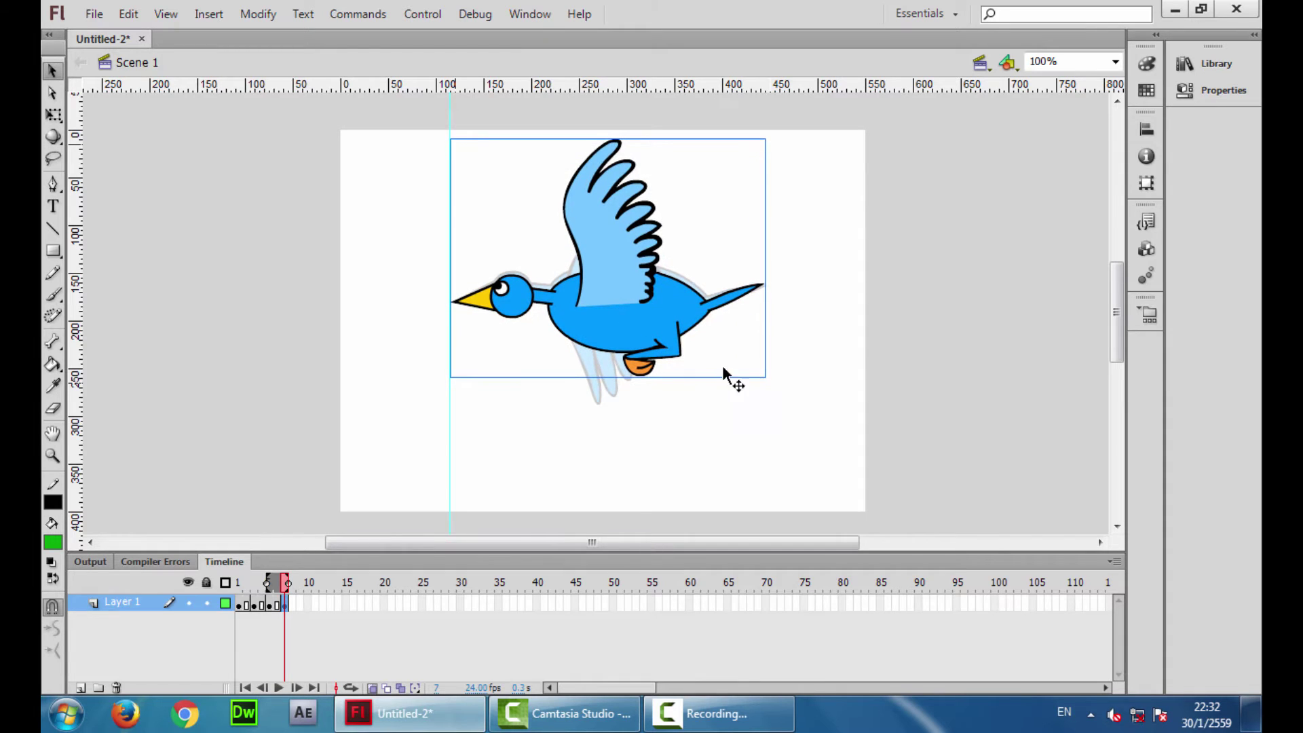
left_click(803, 383)
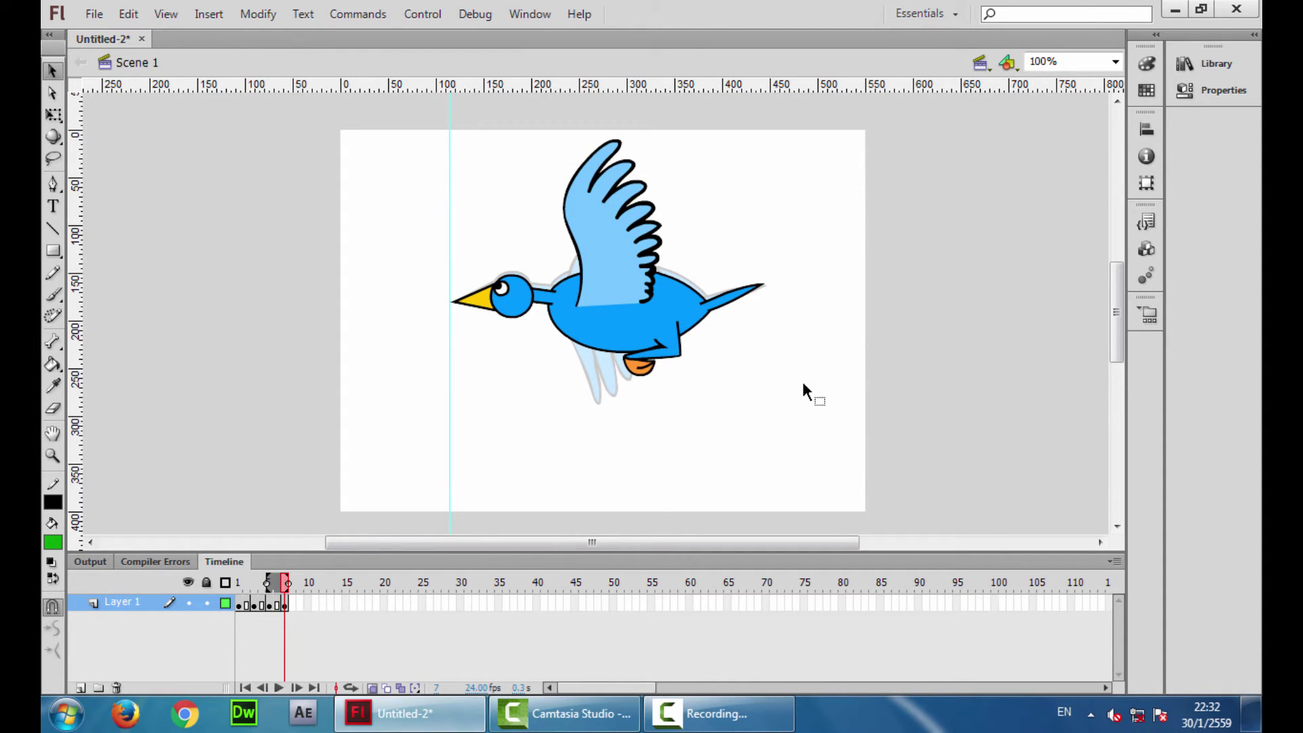
Insert a blank keyframe at frame 9 of Layer 1
left_click(1211, 63)
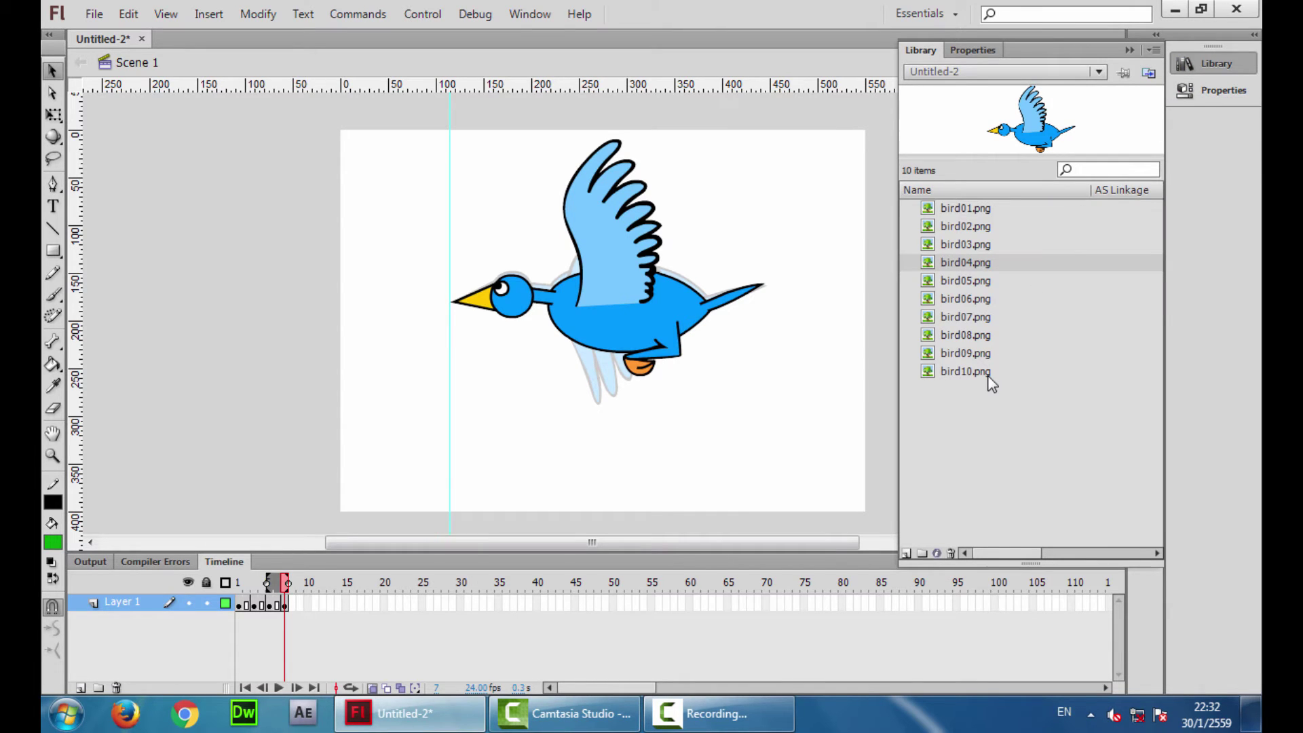
right_click(300, 604)
left_click(413, 248)
left_click(1221, 91)
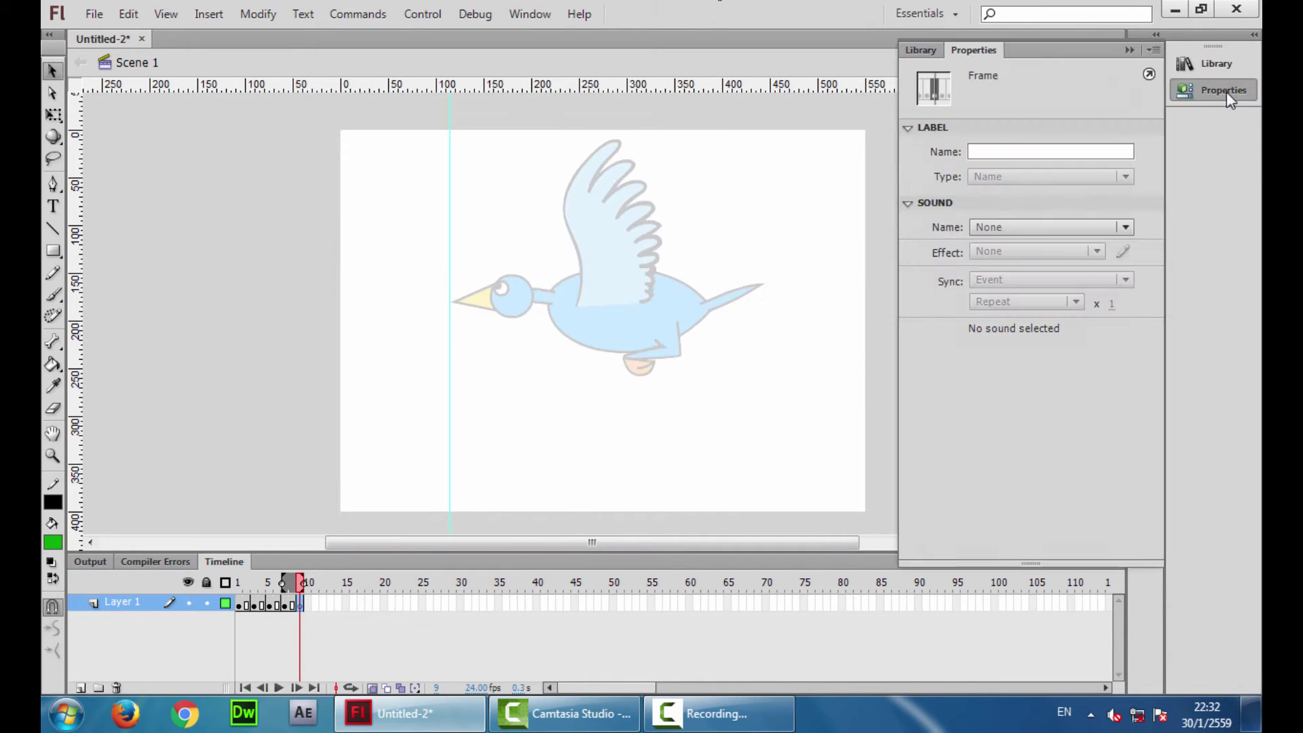
Place bird05.png on the stage at frame 9, aligned with the onion-skin ghost and the vertical guide
left_click(1211, 63)
left_click_drag(976, 280, 606, 290)
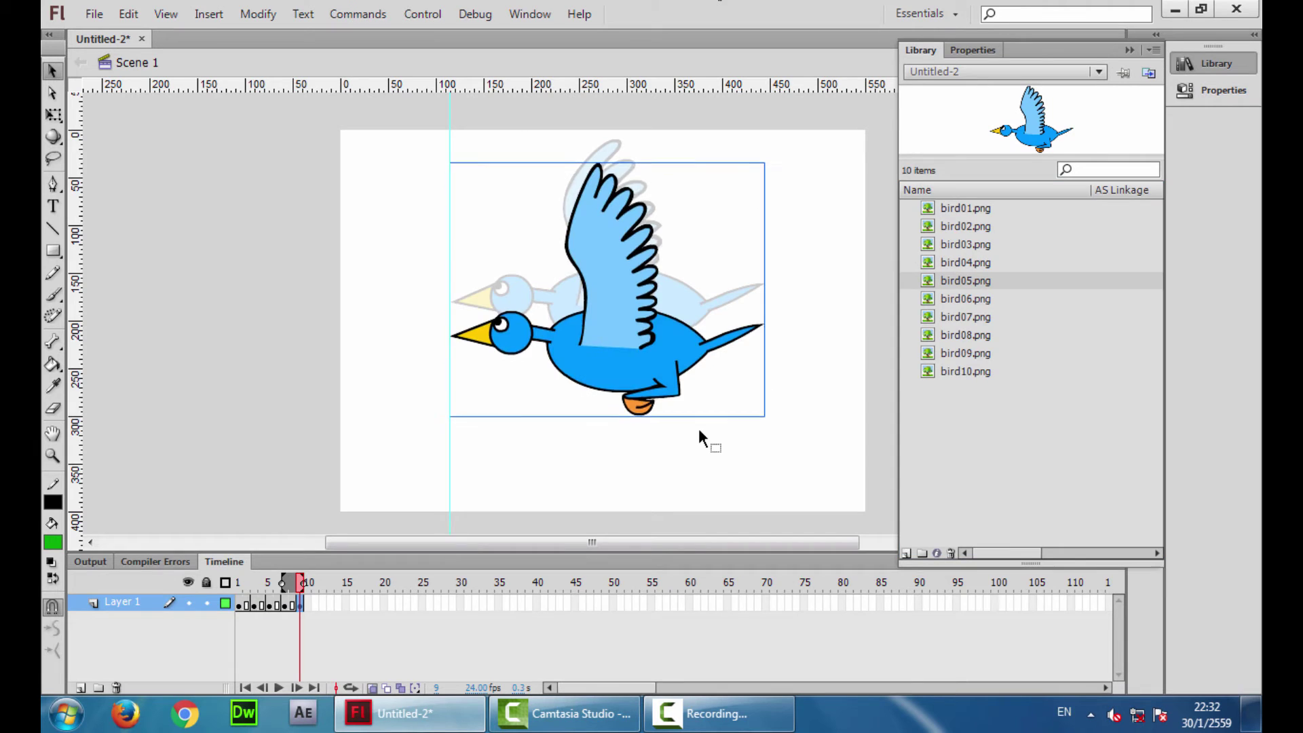
key("shift+Up")
key("shift+Up")
key("shift+Up")
key("Up")
key("Up")
key("Up")
key("Up")
left_click(698, 429)
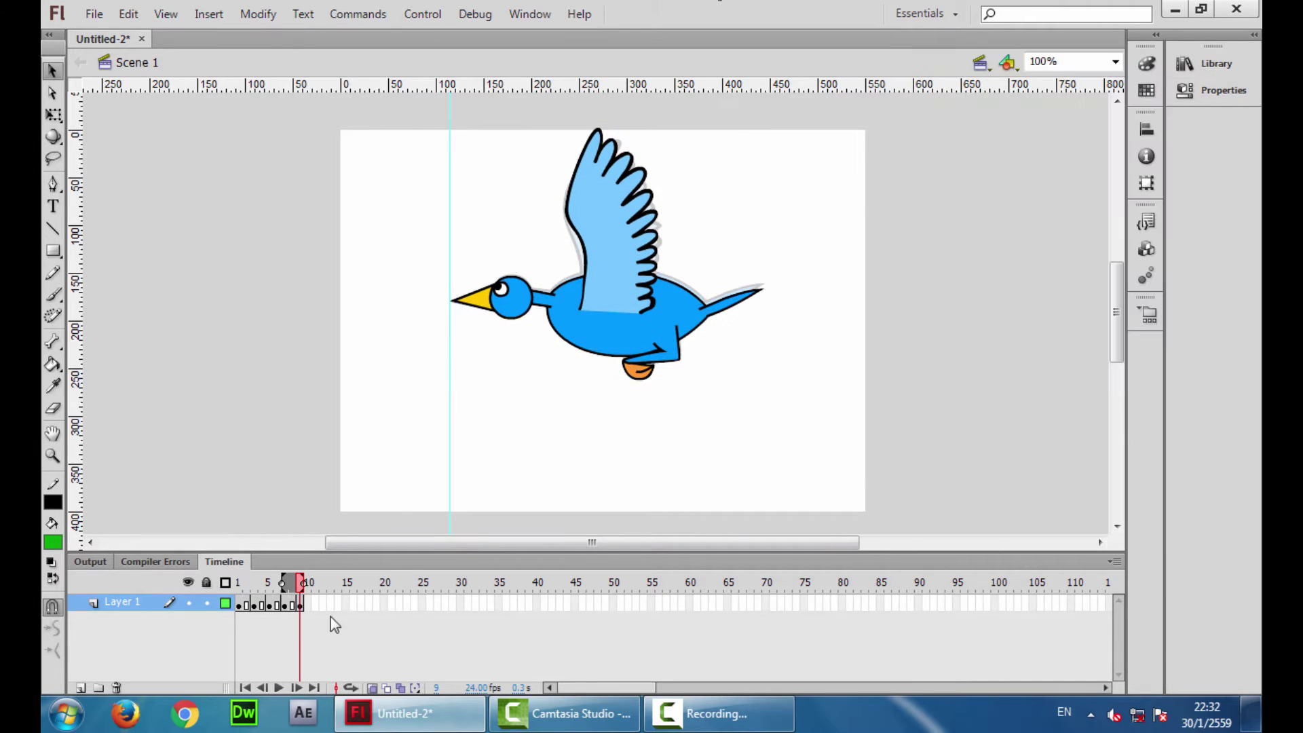
Insert a blank keyframe at frame 11 and place bird06.png there, aligned with the onion-skin ghost and the vertical guide
right_click(314, 604)
left_click(420, 251)
left_click(1211, 63)
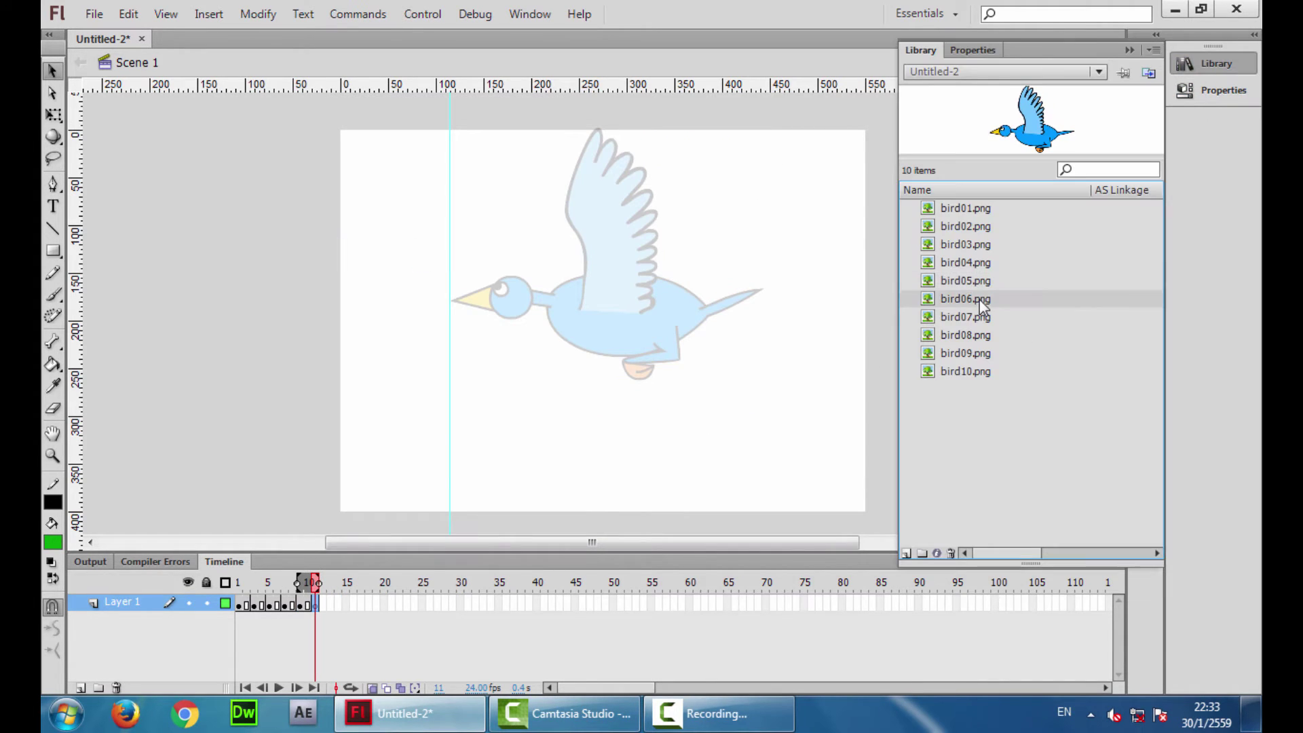
left_click_drag(979, 298, 664, 369)
key("shift+Up")
key("shift+Up")
key("shift+Up")
key("shift+Up")
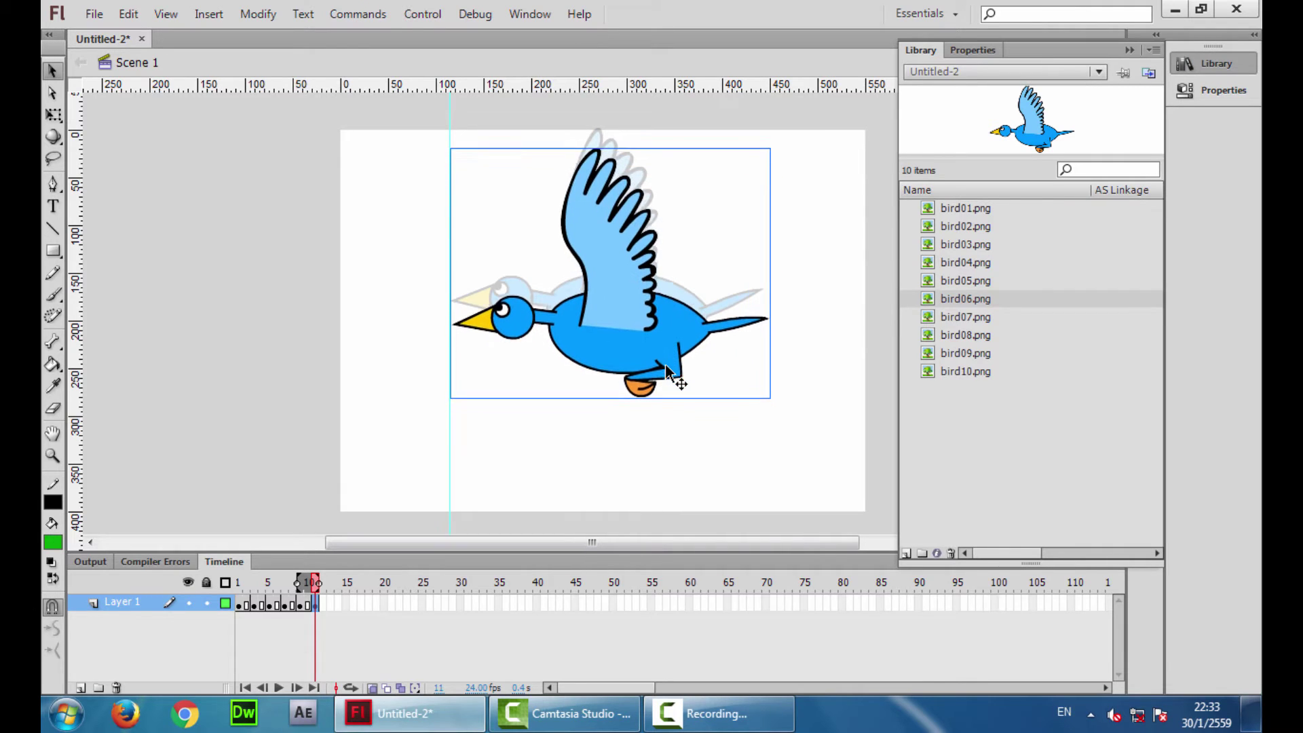
key("shift+Up")
key("shift+Up")
key("Up")
key("Up")
key("Up")
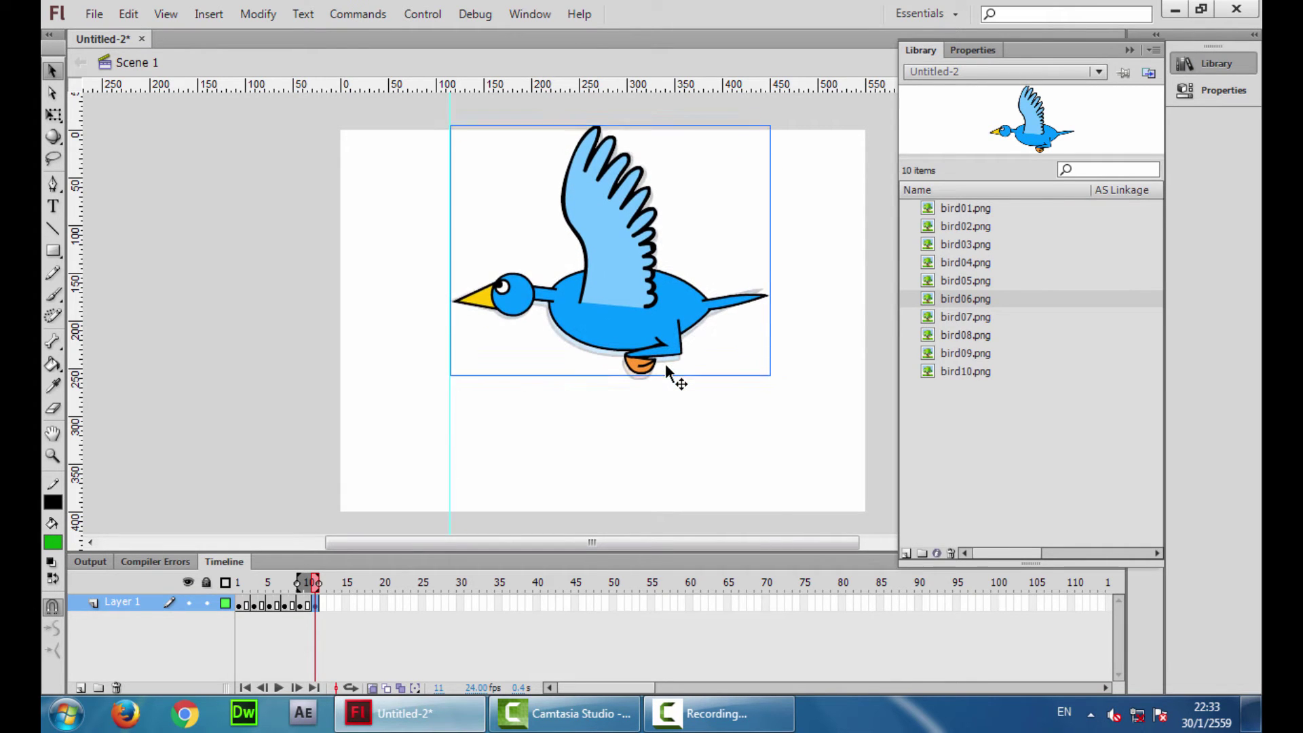
Insert a blank keyframe at frame 13 of Layer 1
right_click(333, 606)
left_click(442, 253)
left_click(1211, 90)
Place bird07.png on the stage at frame 13, aligned with the onion-skin ghost and the vertical guide
left_click(1211, 63)
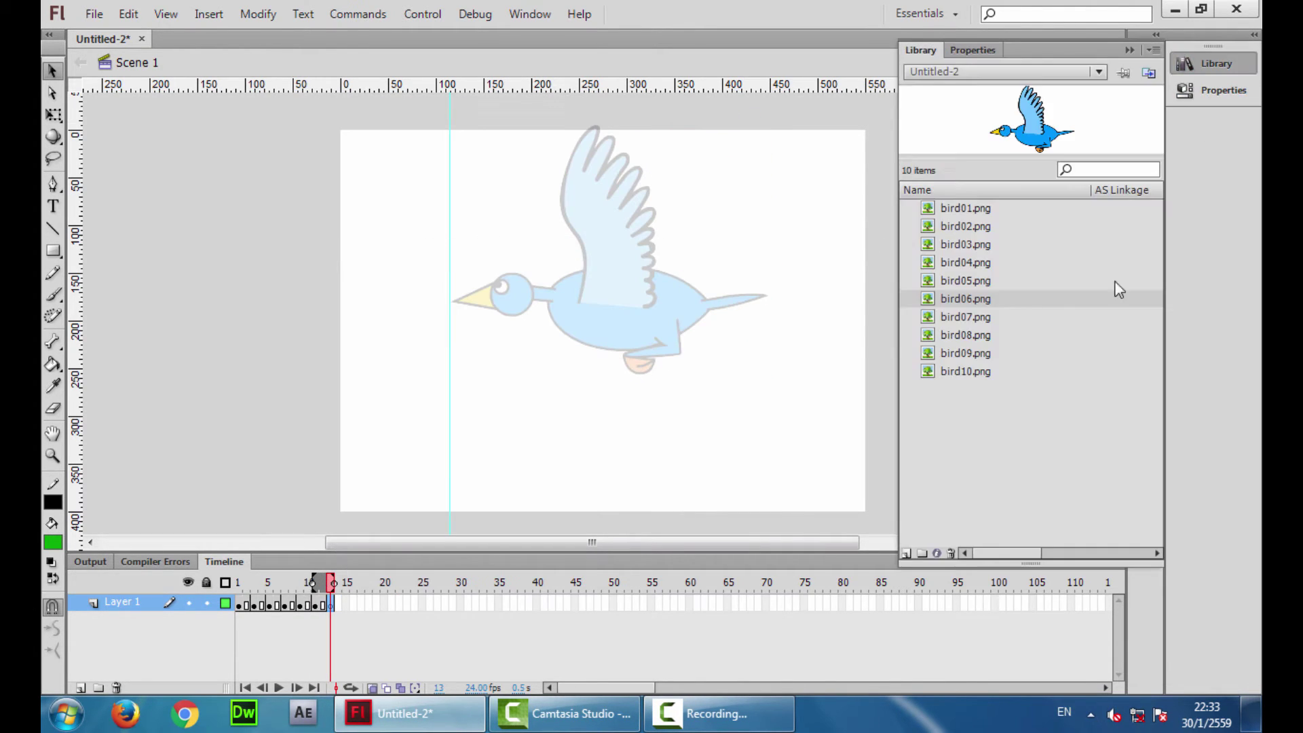
left_click_drag(966, 317, 623, 316)
key("shift+Left")
key("Left")
key("Left")
key("Left")
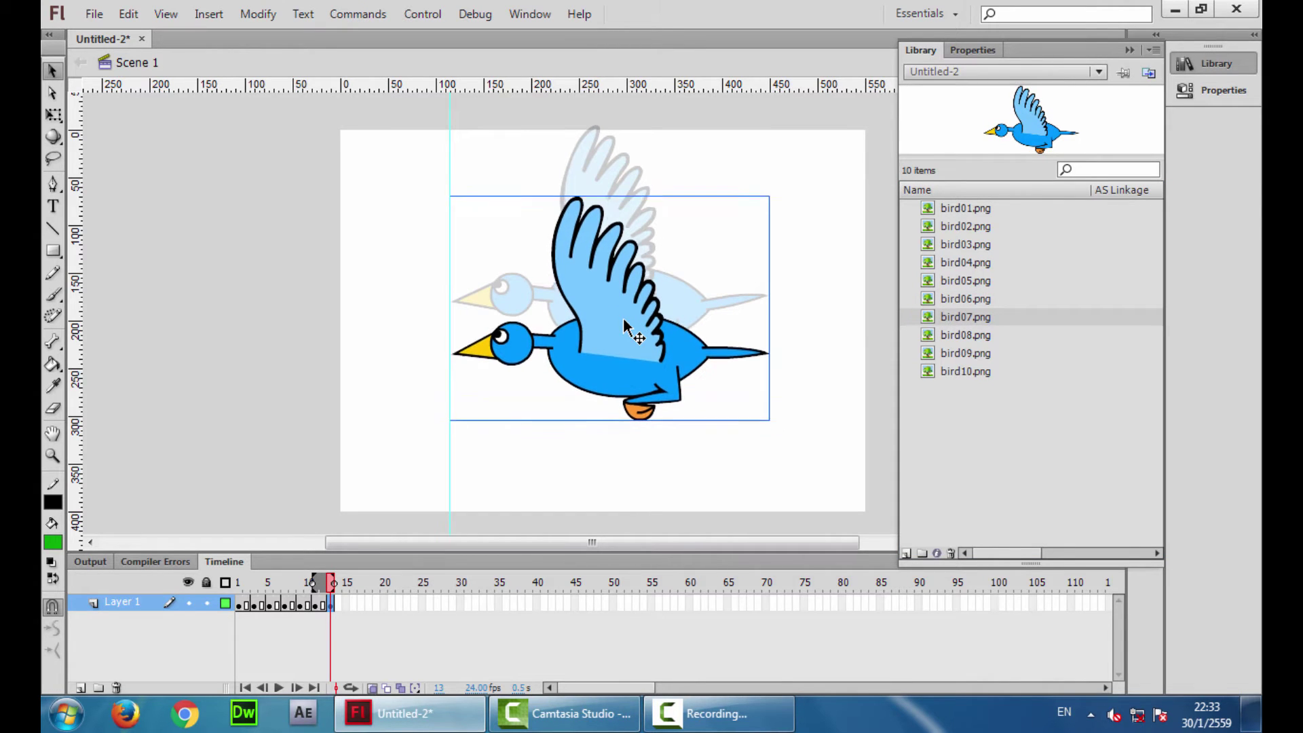
key("shift+Up")
key("shift+Up")
key("shift+Up")
key("shift+Up")
key("shift+Up")
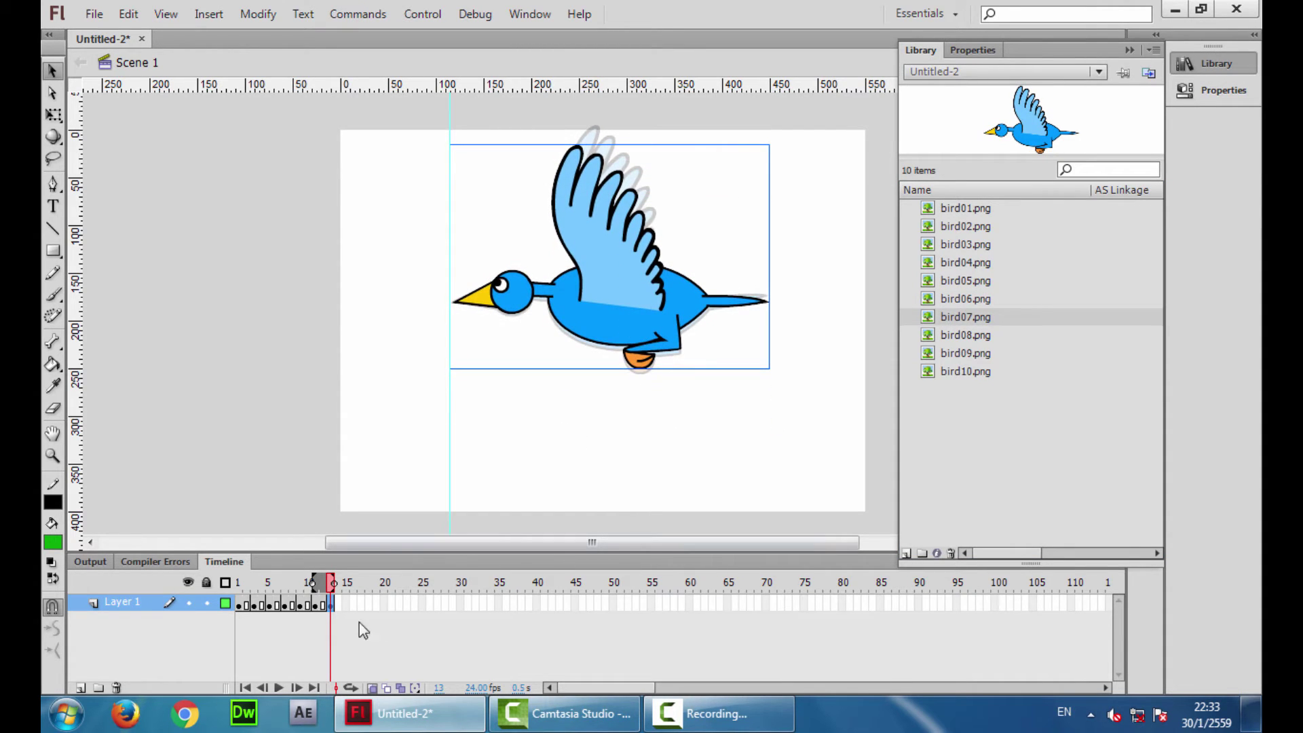
Insert a blank keyframe at frame 15 and place bird08.png there, aligned with the onion-skin ghost and the vertical guide
right_click(347, 603)
left_click(450, 308)
left_click(1211, 63)
left_click_drag(966, 334, 613, 283)
key("Left")
key("Left")
key("Left")
key("Left")
key("Left")
key("Up")
key("Up")
key("Up")
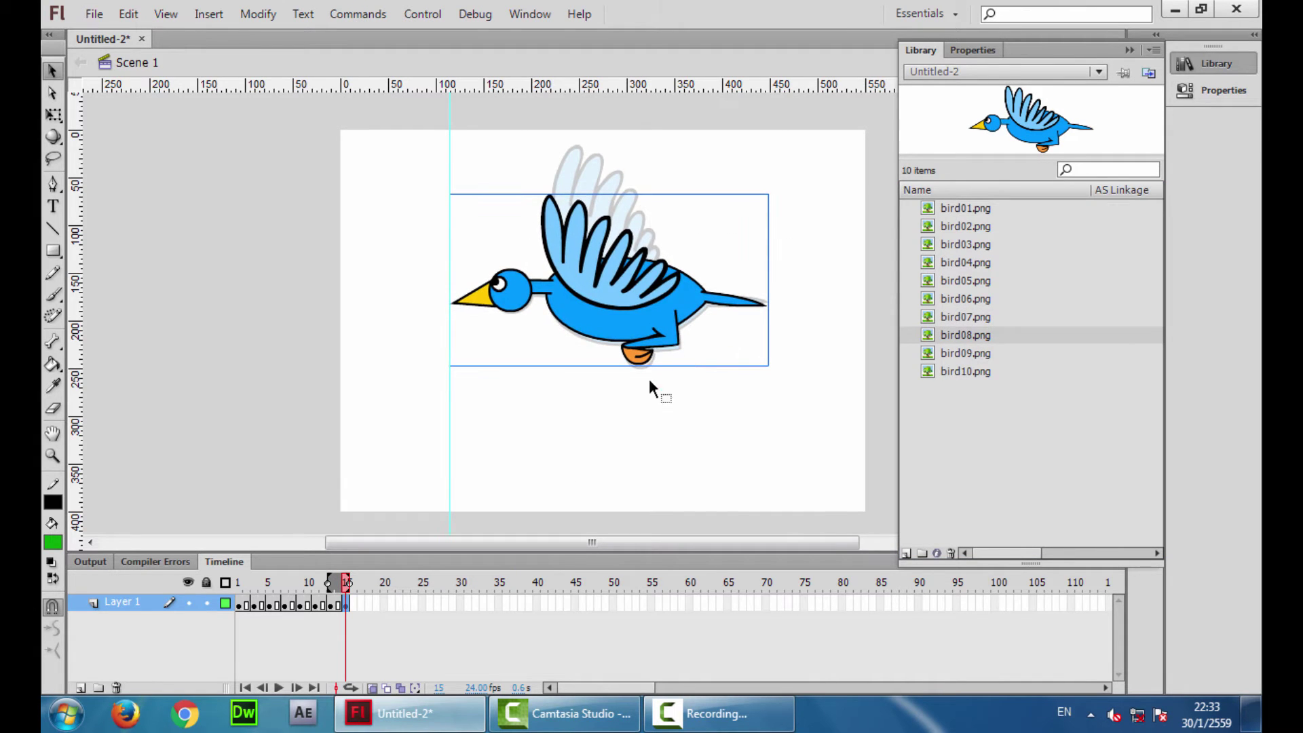
Insert a blank keyframe at frame 17 and place bird09.png there, aligned with the onion-skin ghost and the vertical guide
right_click(360, 603)
left_click(492, 244)
left_click(1211, 63)
left_click(985, 354)
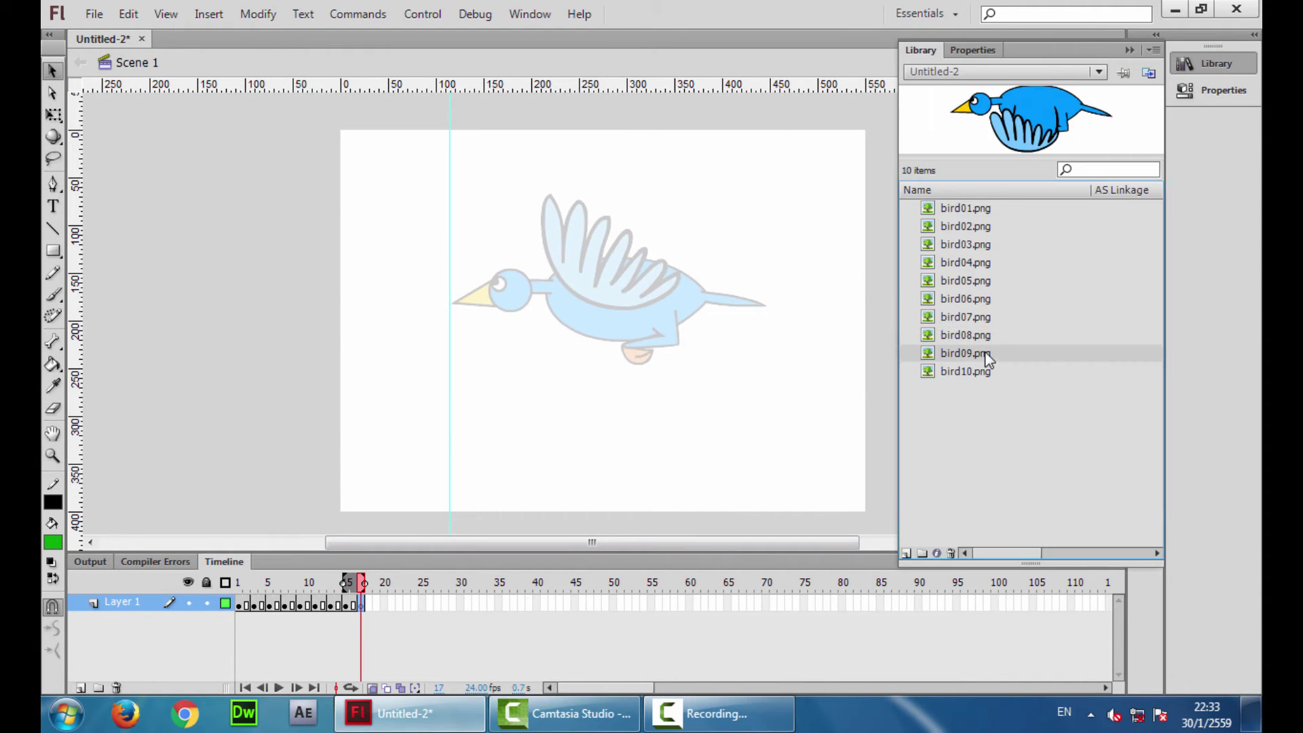
left_click_drag(985, 353, 607, 316)
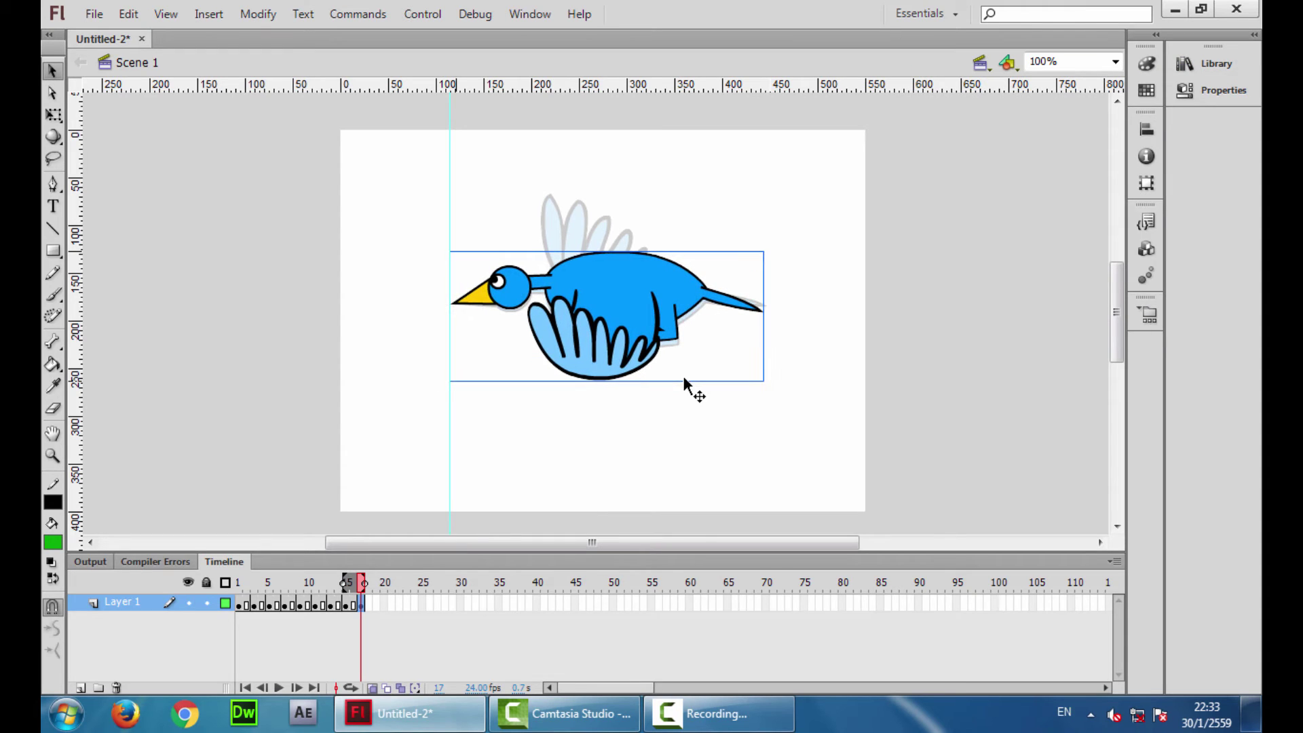
Insert a blank keyframe at frame 19 and place bird10.png there, aligned with the onion-skin ghost and the vertical guide
right_click(377, 603)
left_click(597, 303)
left_click(1211, 63)
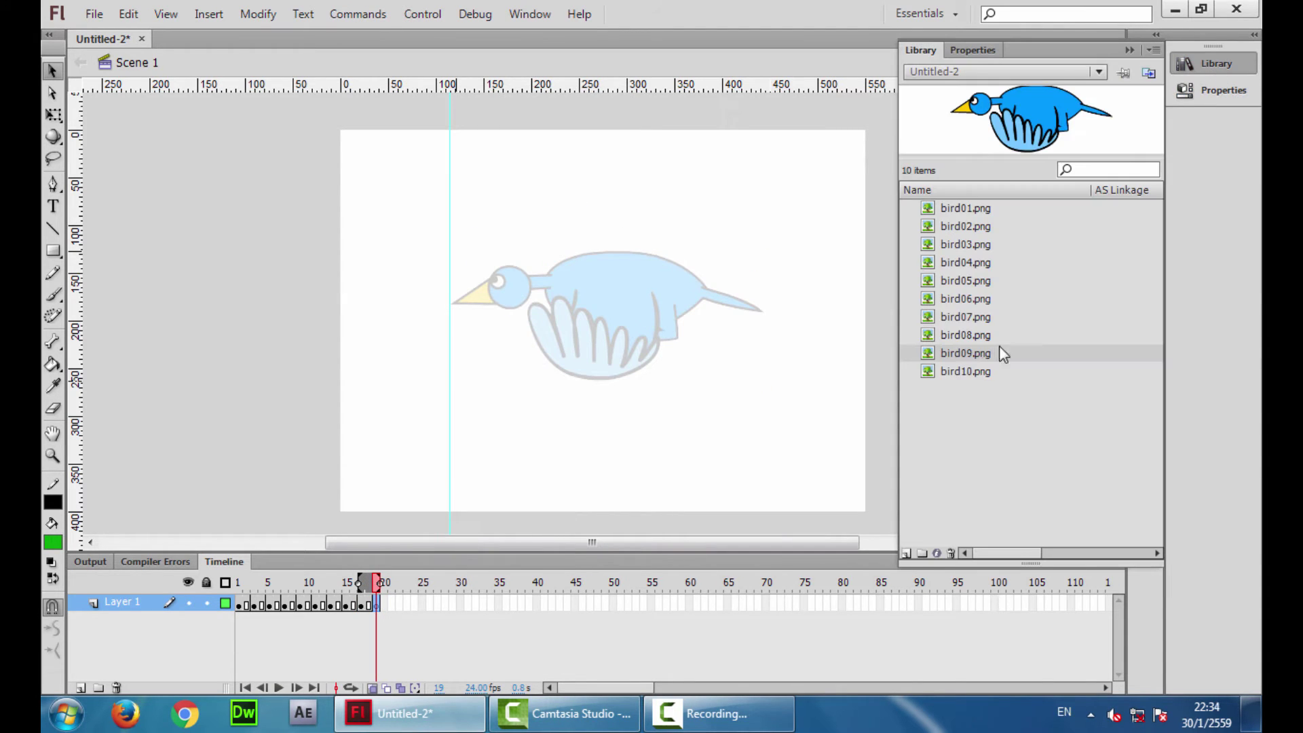
left_click_drag(983, 371, 627, 314)
key("shift+Down")
key("shift+Down")
key("shift+Down")
key("shift+Down")
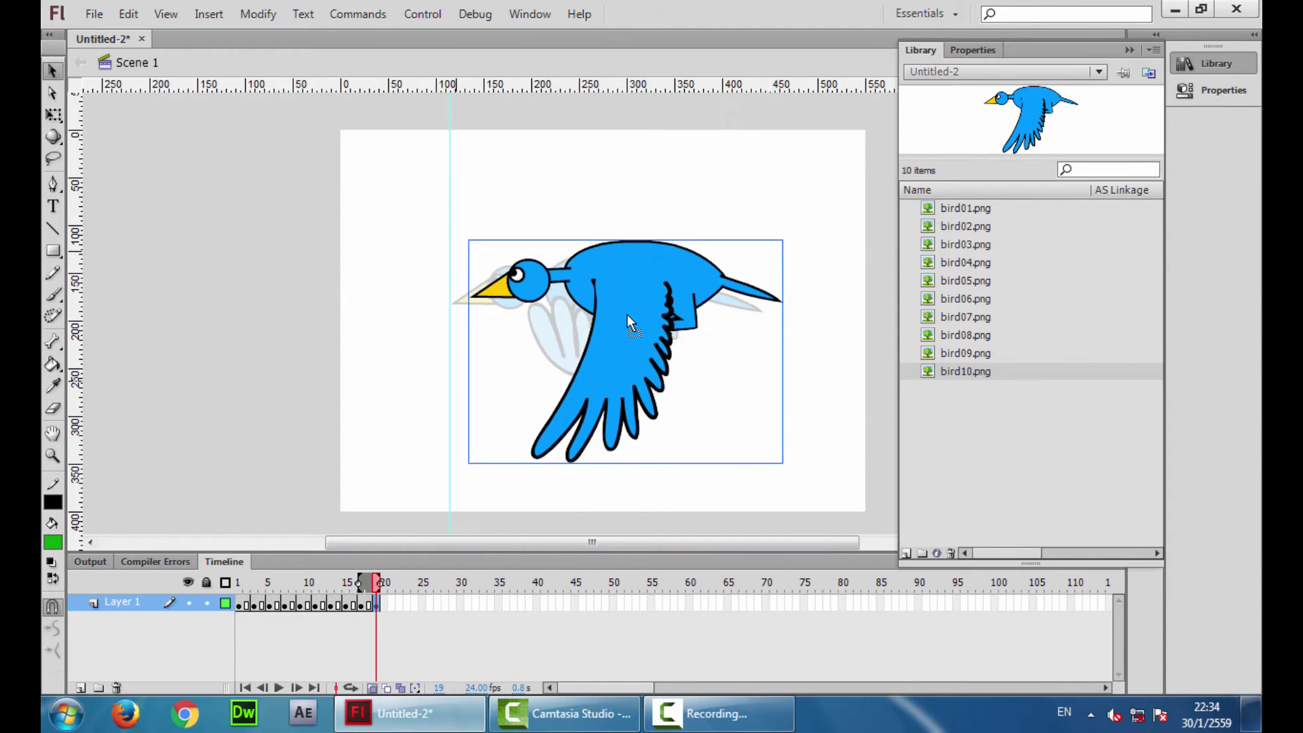
key("shift+Left")
key("shift+Down")
key("shift+Left")
left_click(796, 367)
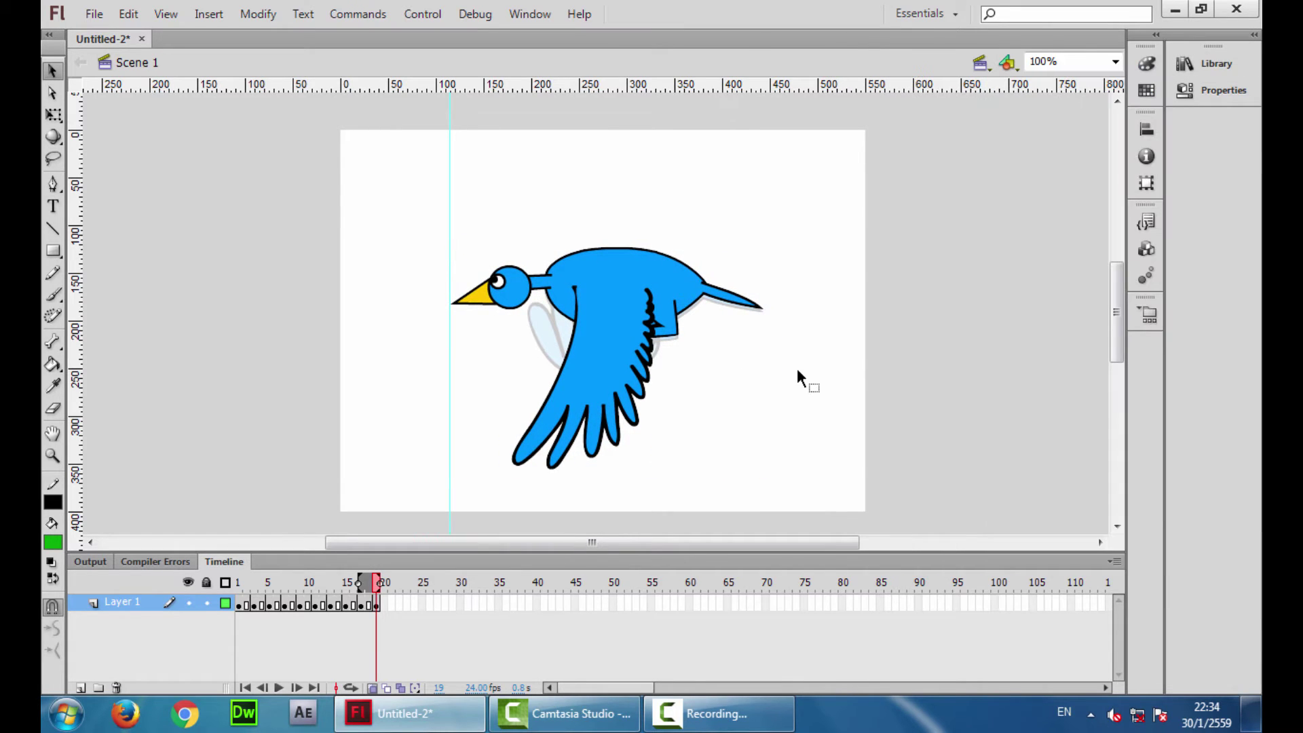
Extend Layer 1 to frame 20 with a regular frame and test the movie
right_click(387, 606)
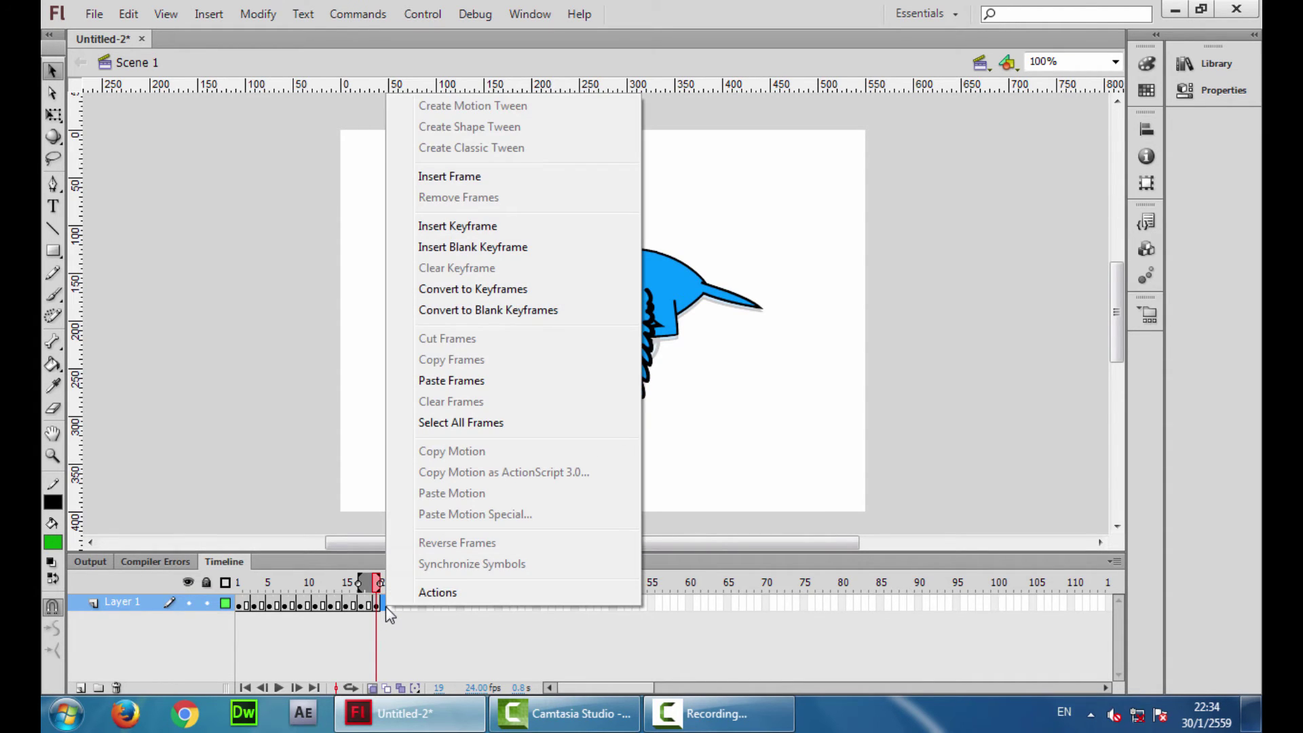
left_click(533, 179)
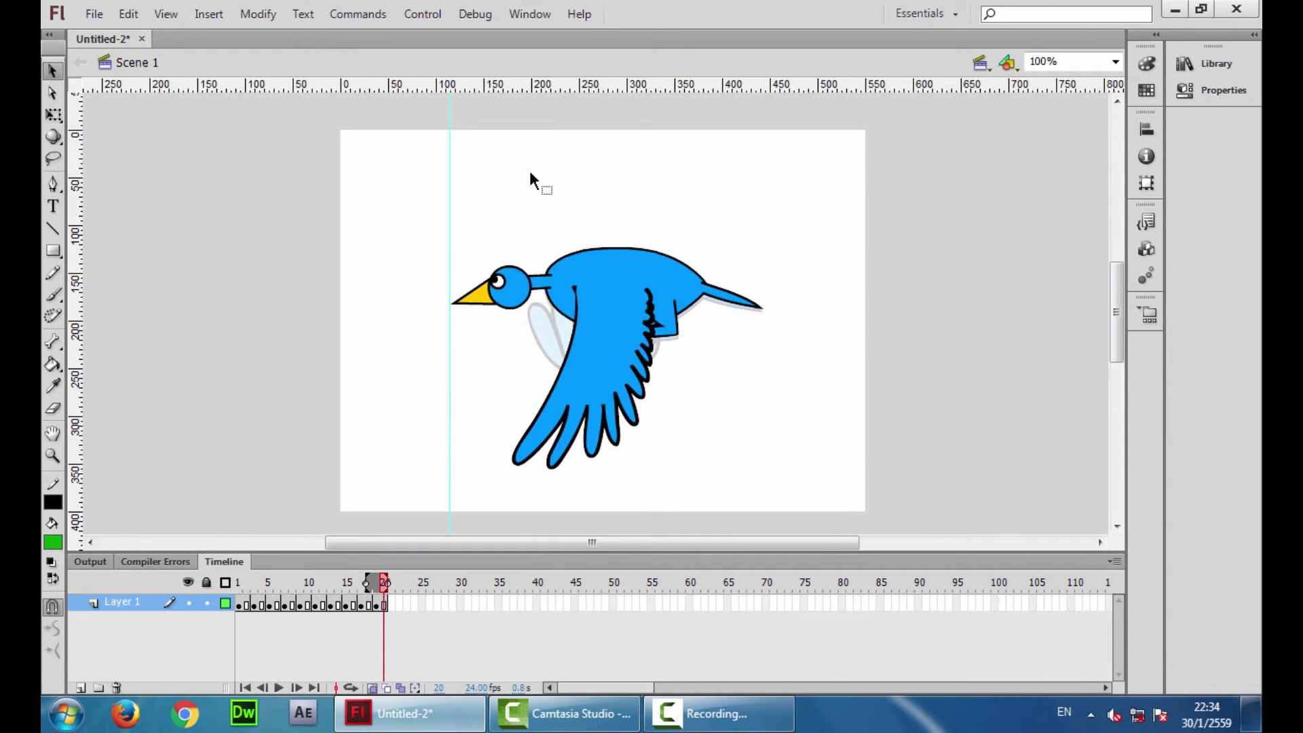
key("ctrl+Return")
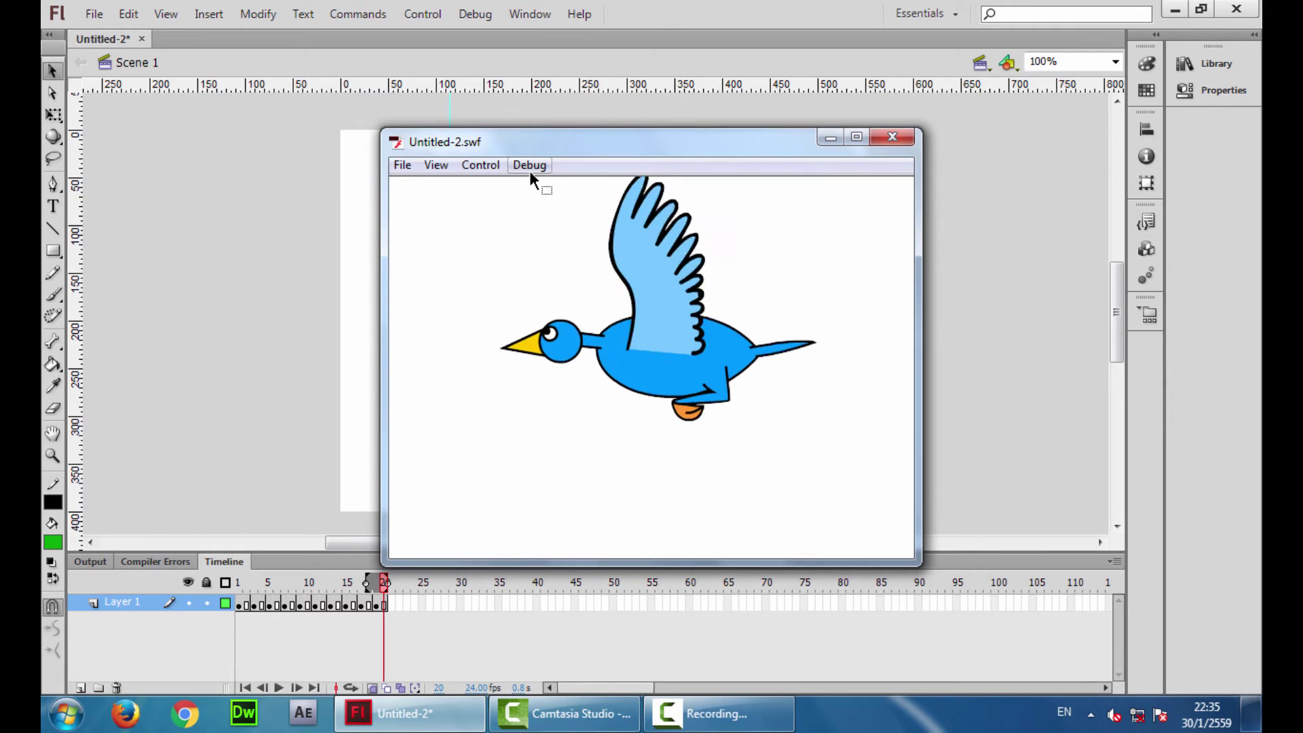
left_click(892, 138)
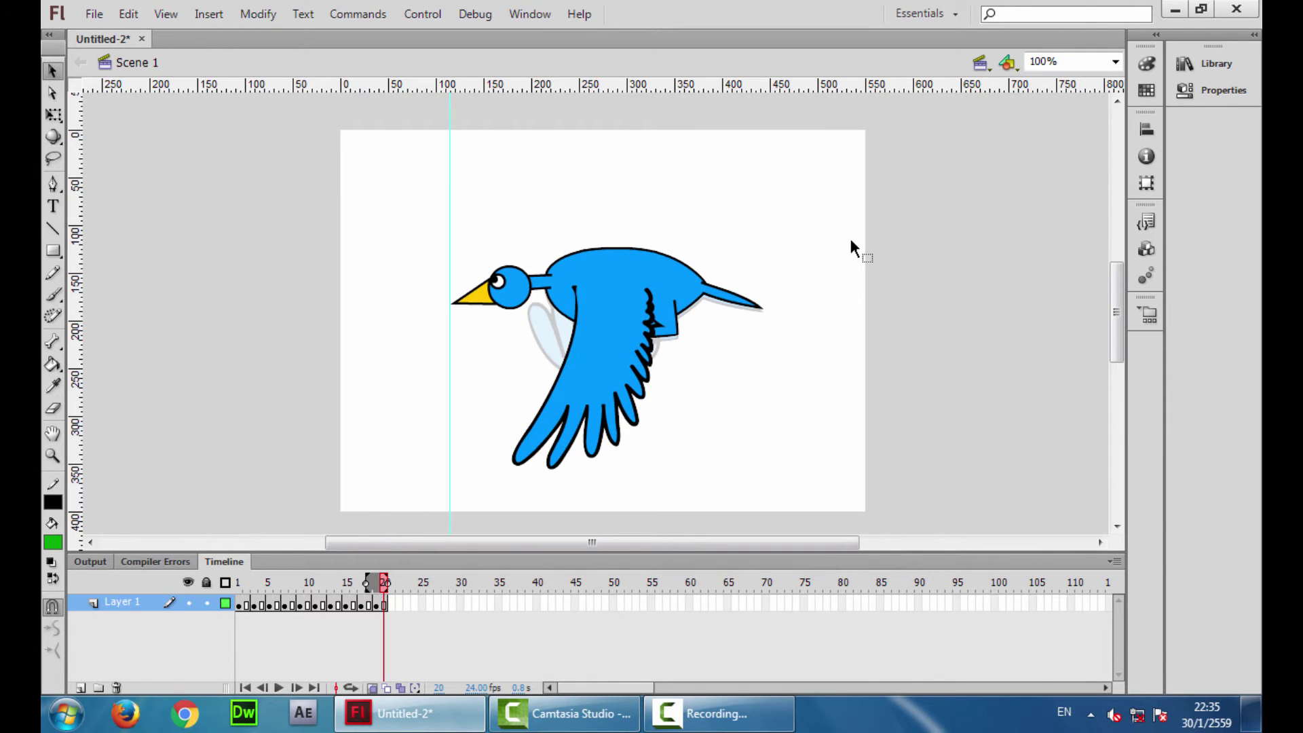
Clear the alignment aids by turning off onion skinning, hiding the rulers and removing the vertical guide from the stage
left_click(372, 688)
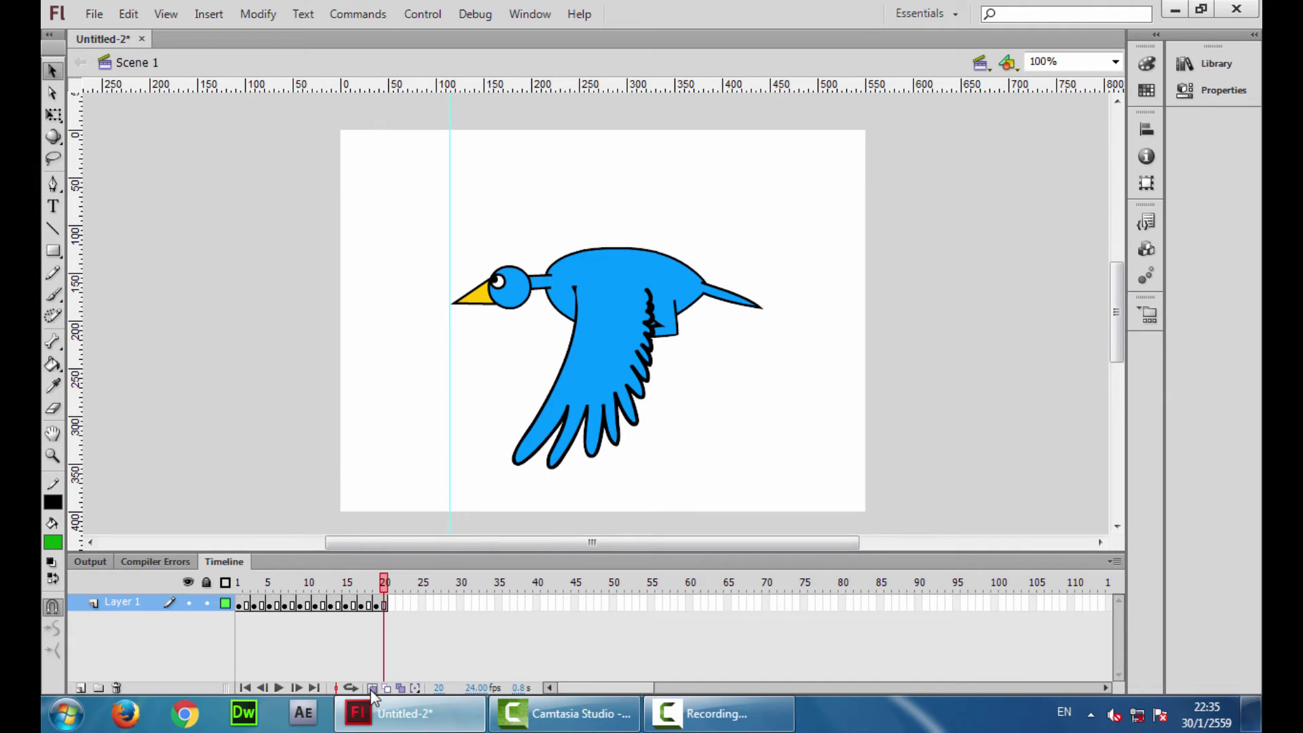
left_click(167, 14)
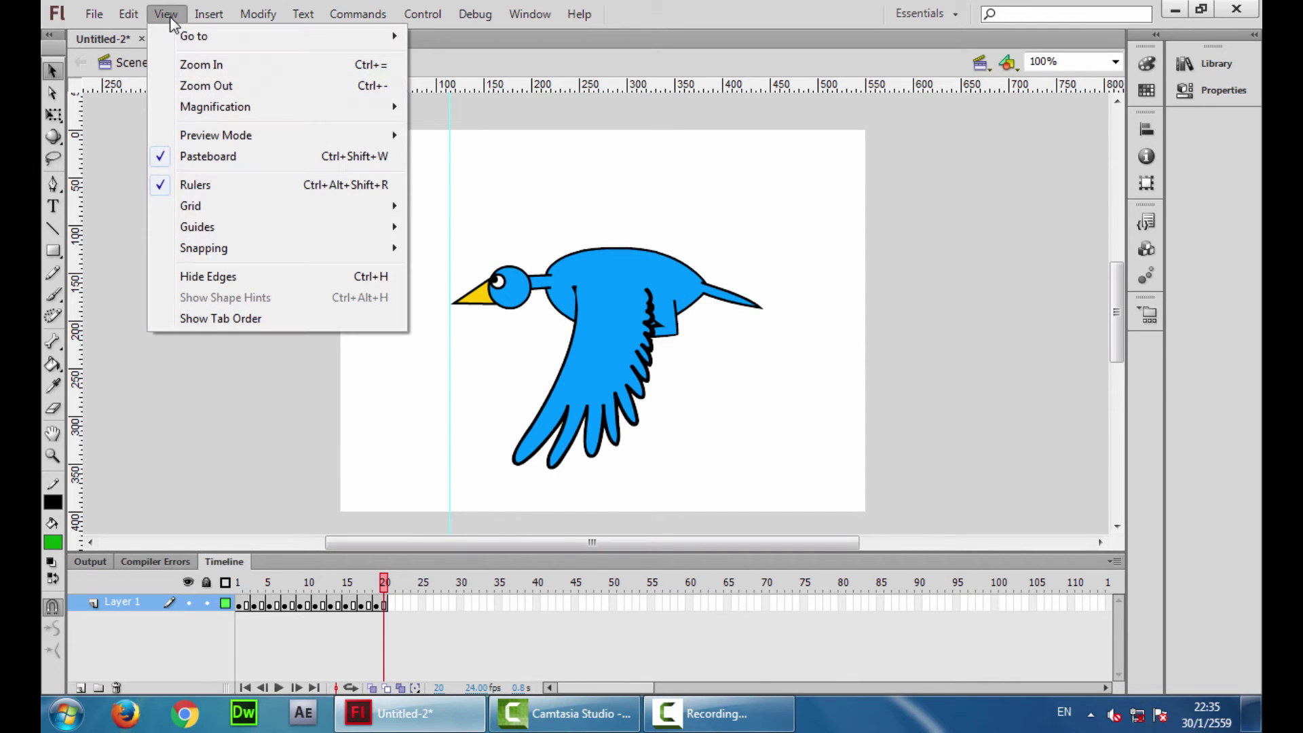
left_click(251, 185)
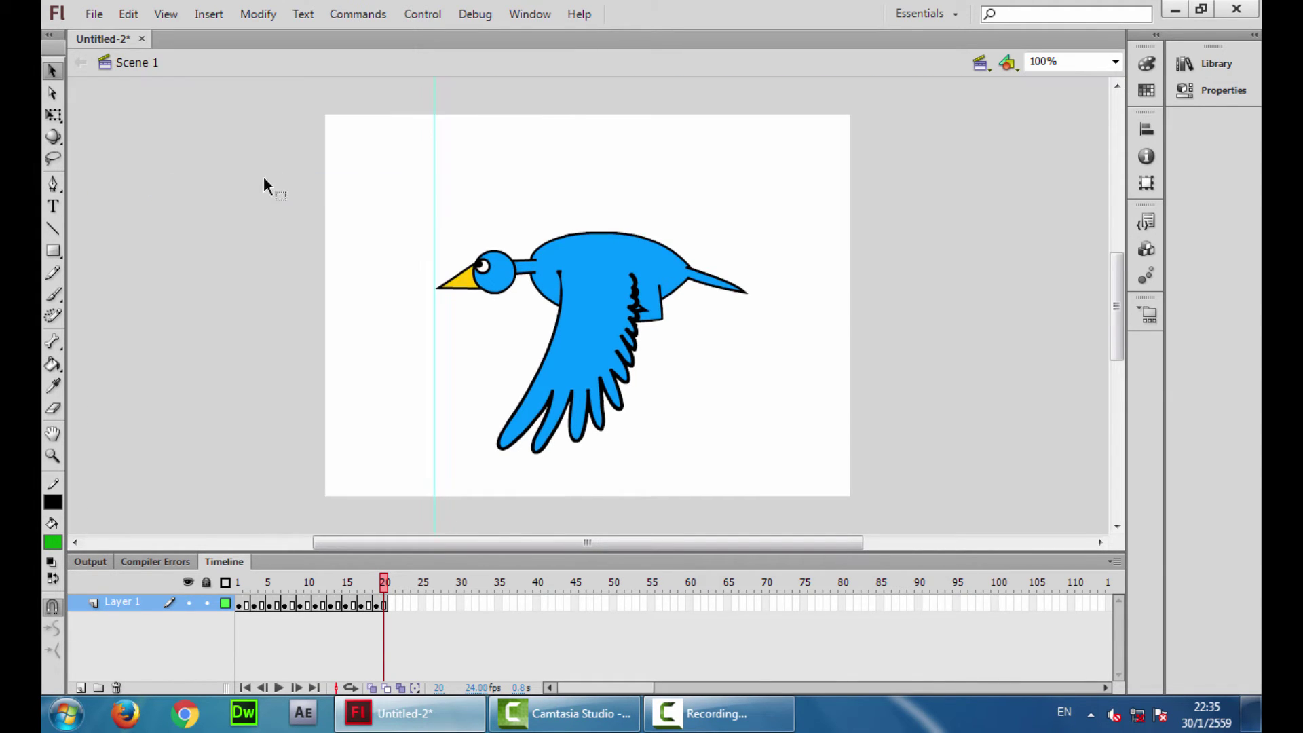
left_click_drag(435, 175, 117, 181)
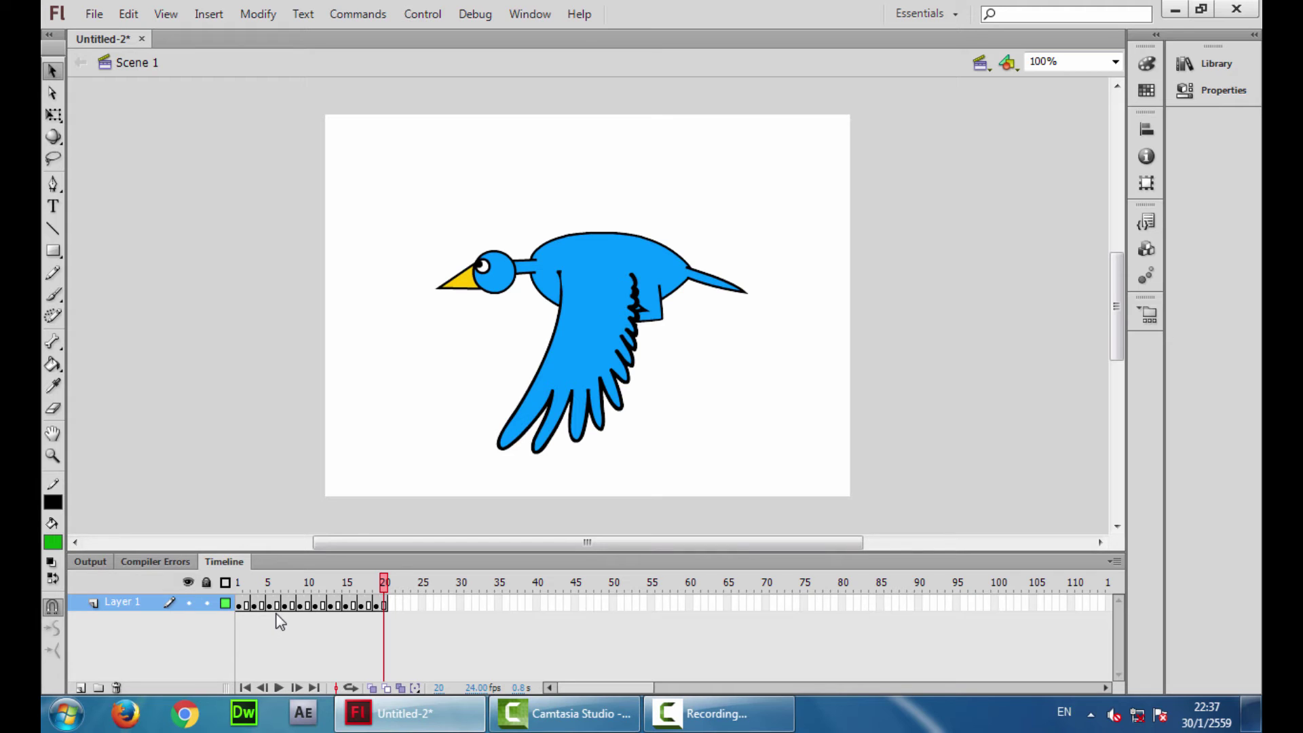
Try holding the first three poses longer by shifting the following keyframes to start at frames 5, 10 and 15
left_click(245, 582)
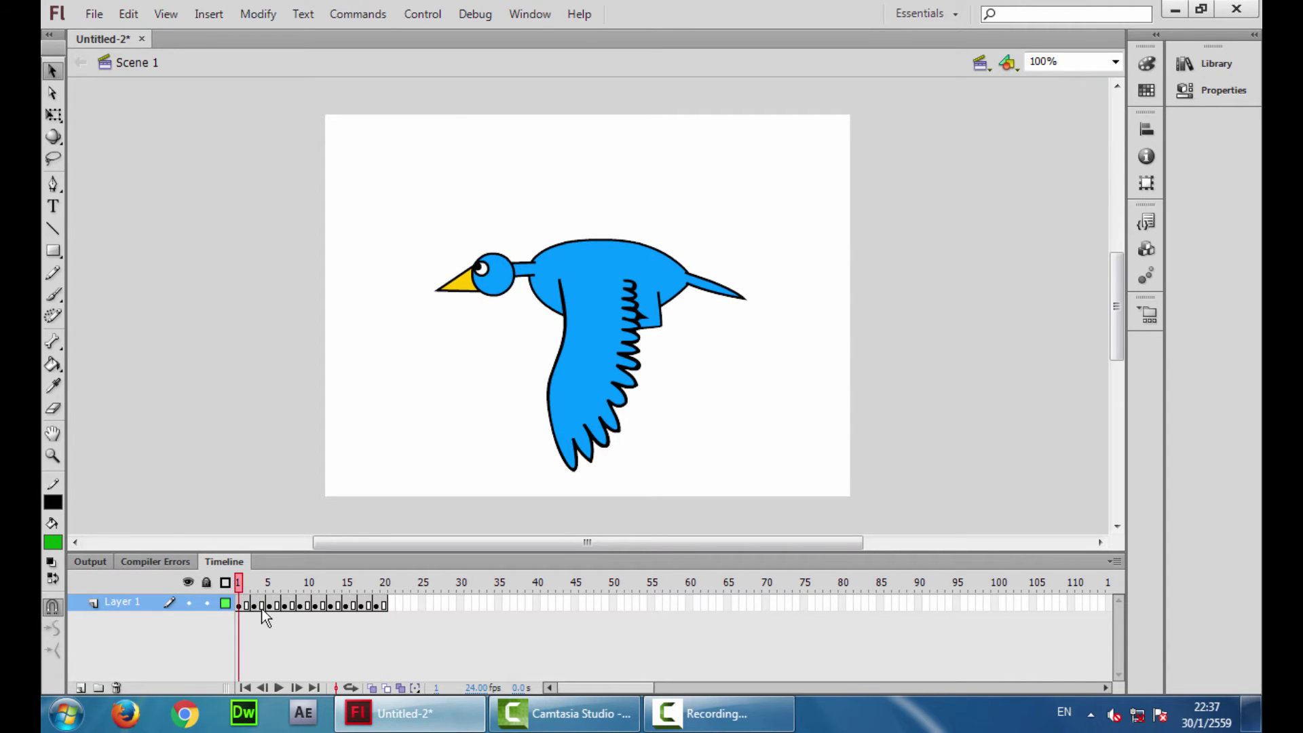
left_click(238, 581)
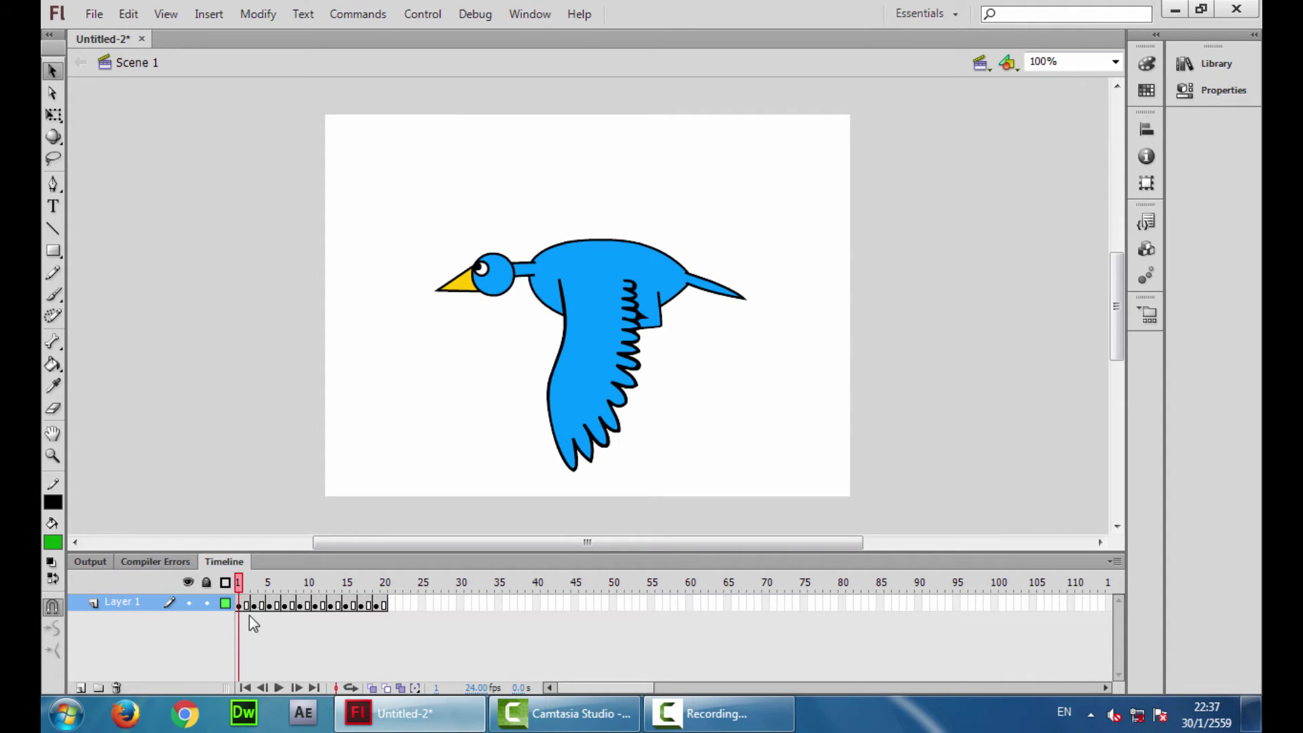
left_click(381, 605)
left_click_drag(380, 604, 282, 601)
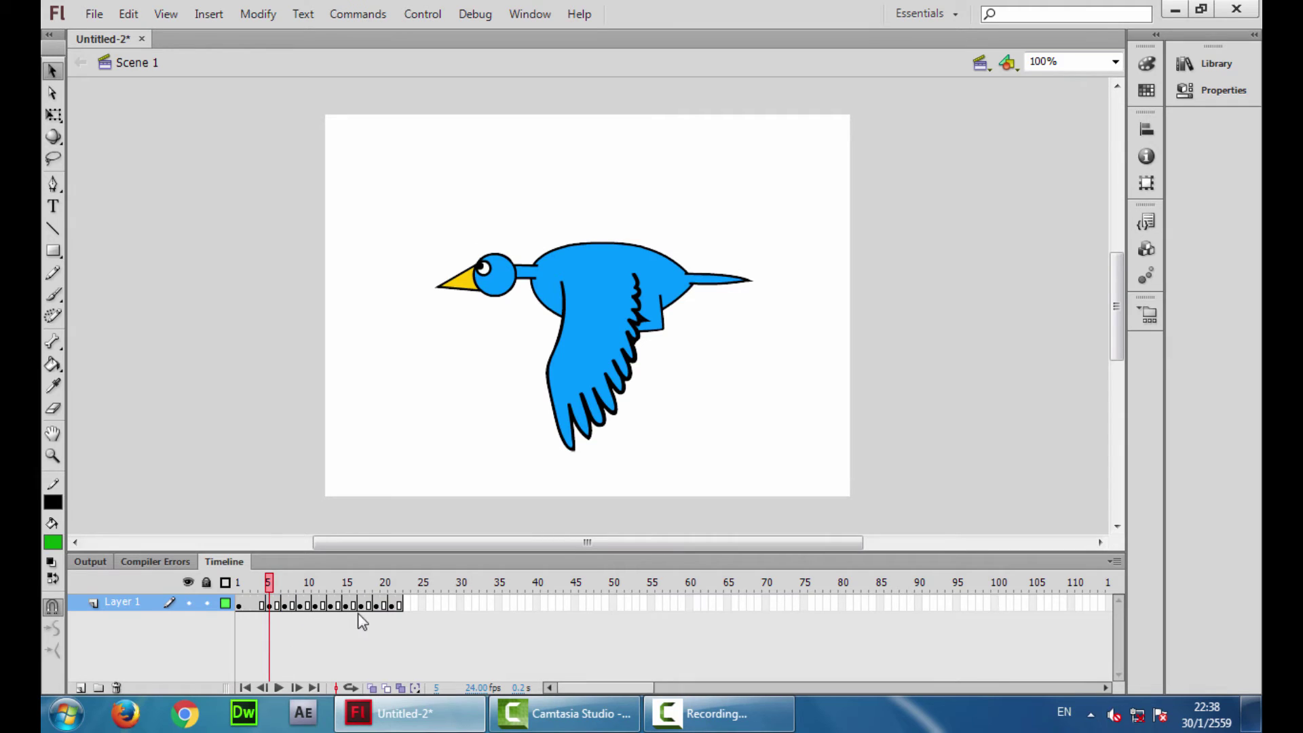
left_click(394, 605)
left_click_drag(392, 607, 329, 609)
left_click(383, 626)
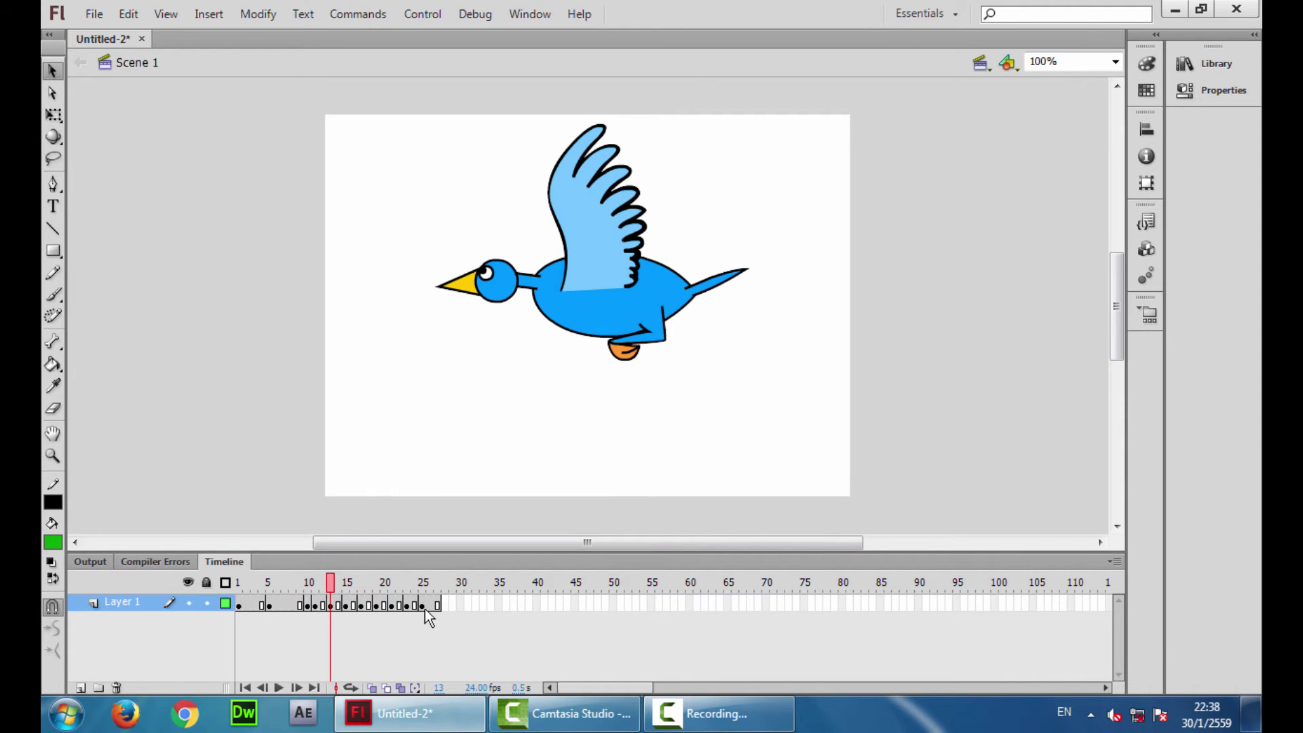
left_click_drag(437, 604, 377, 605)
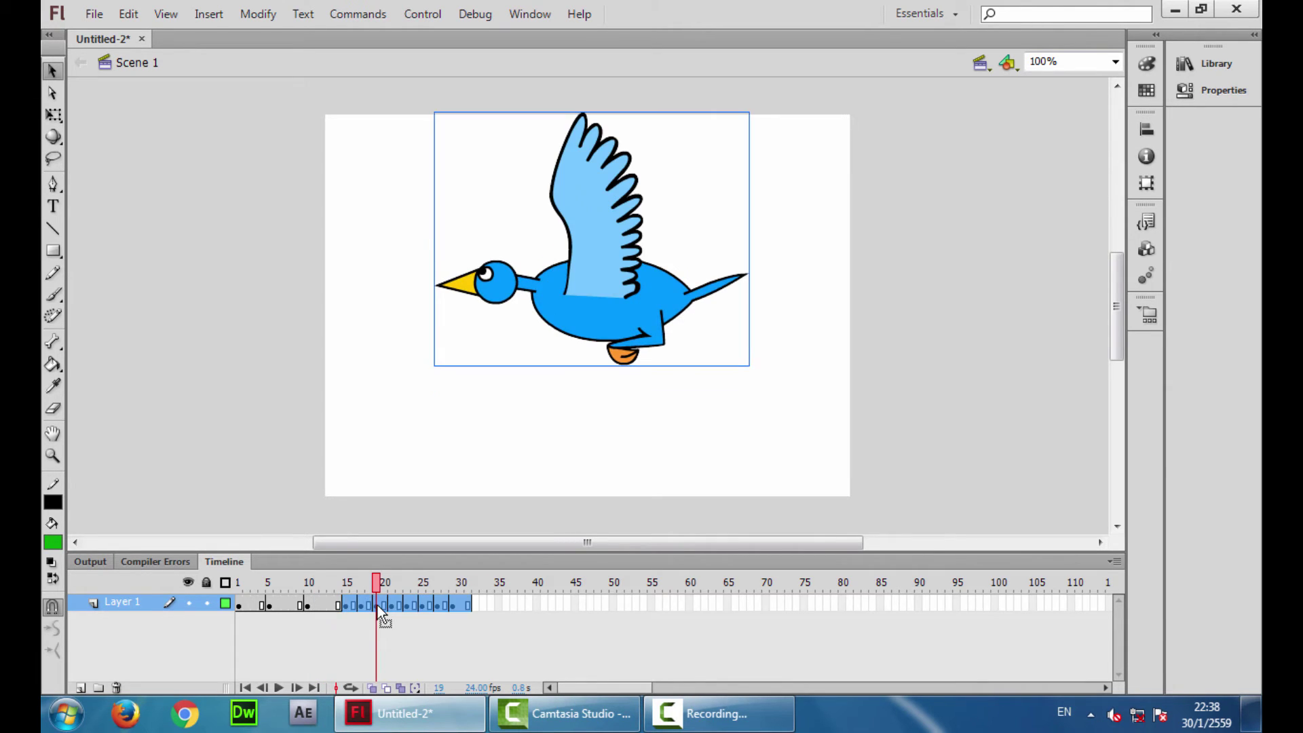
Test the movie with the longer holds and undo the keyframe shifts
left_click(413, 633)
key("ctrl+Return")
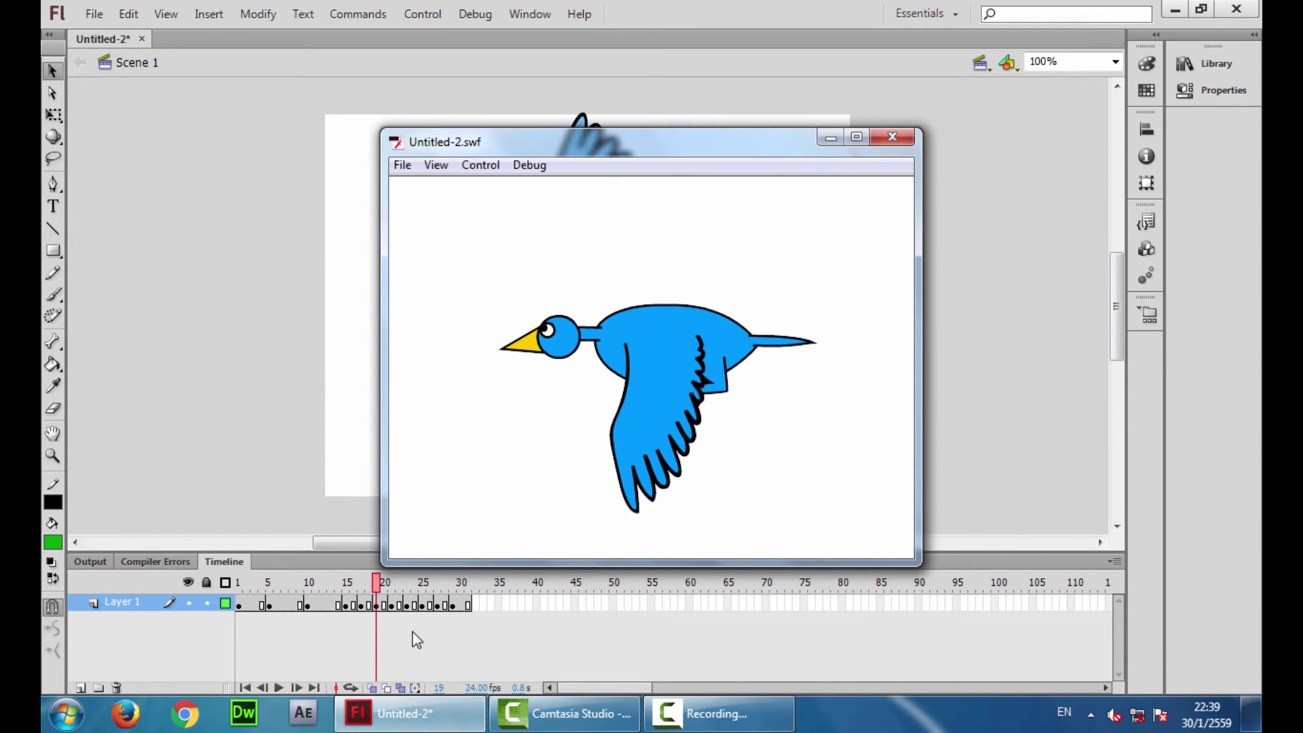
left_click(890, 136)
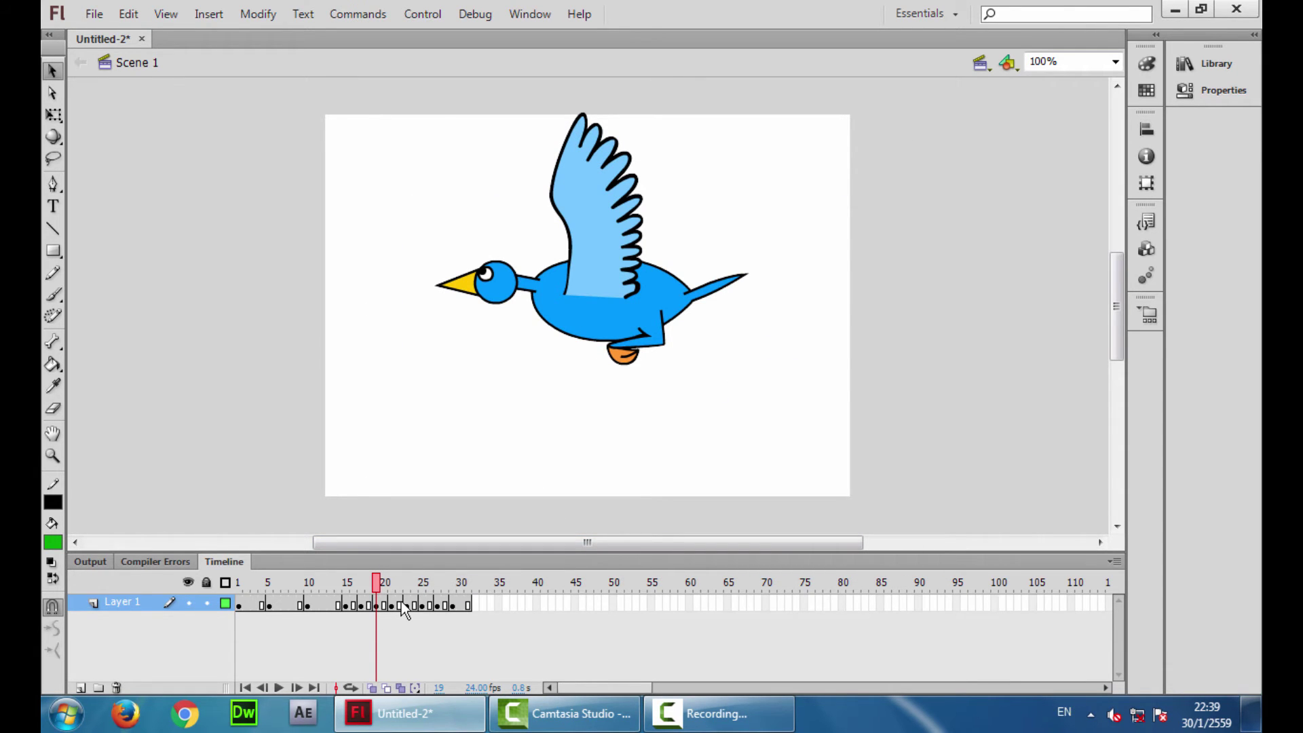
left_click_drag(401, 601, 376, 535)
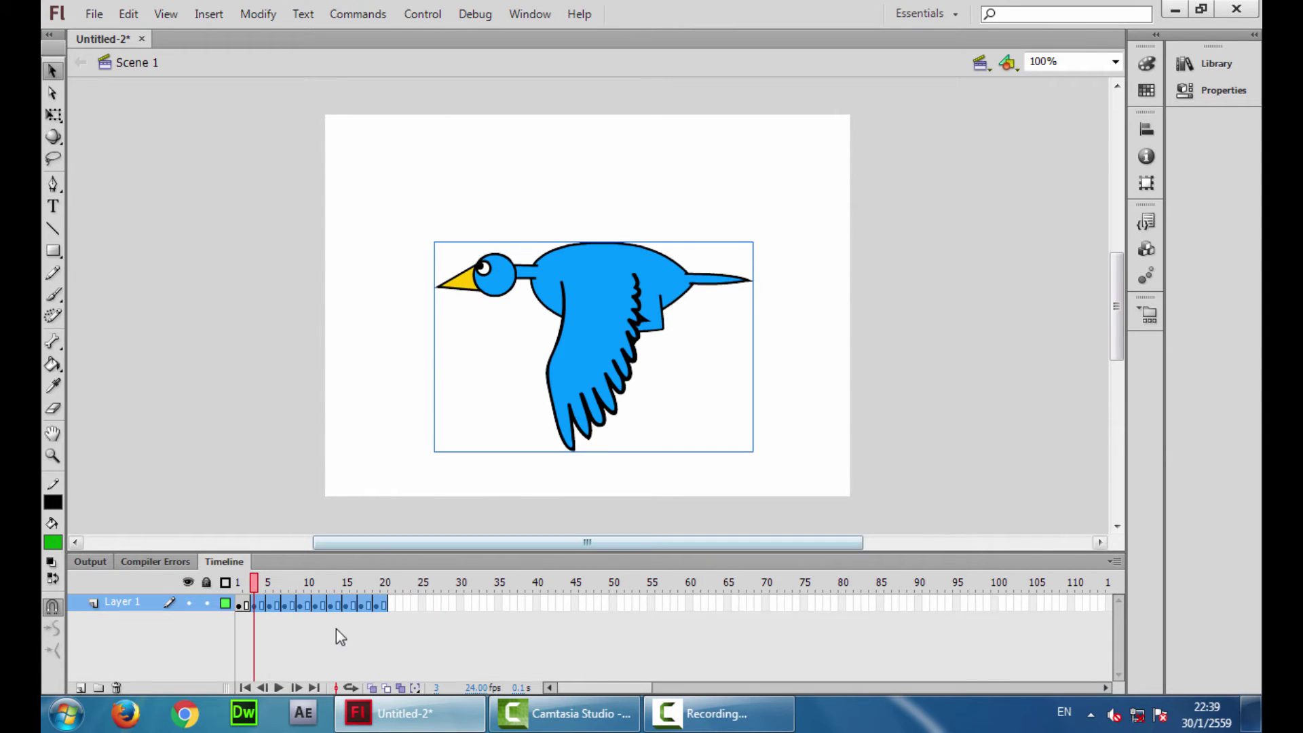
Test the movie again with each pose held for two frames, and close the preview
left_click(332, 641)
key("ctrl+Return")
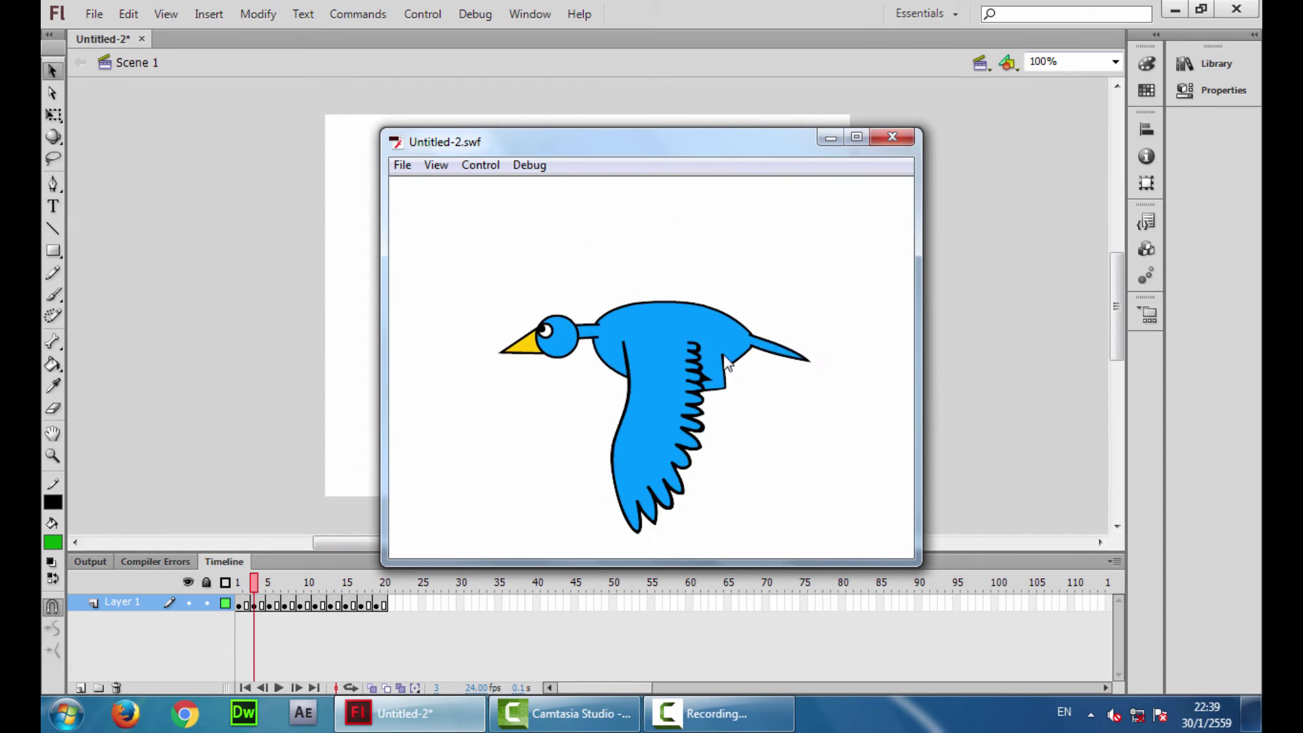
left_click(892, 138)
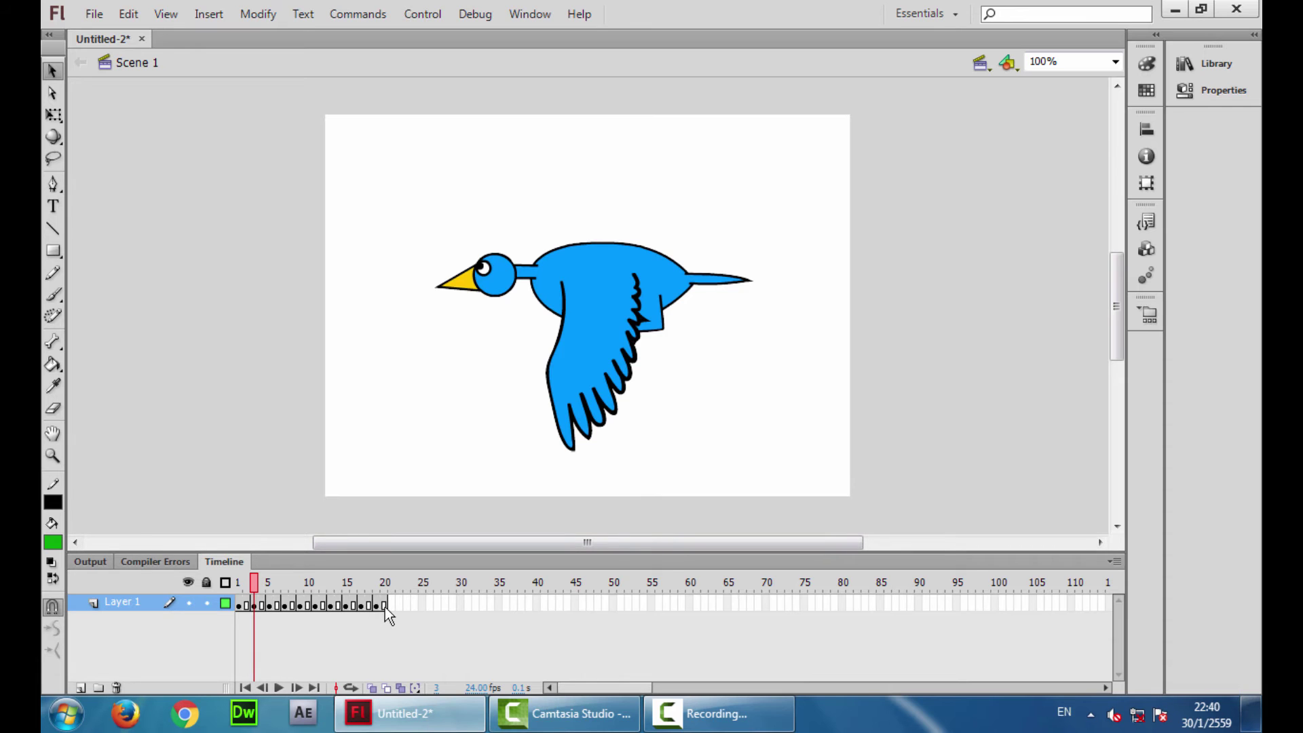
Cut frames 1 to 20 of Layer 1 from the main timeline
key("Return")
left_click(217, 606)
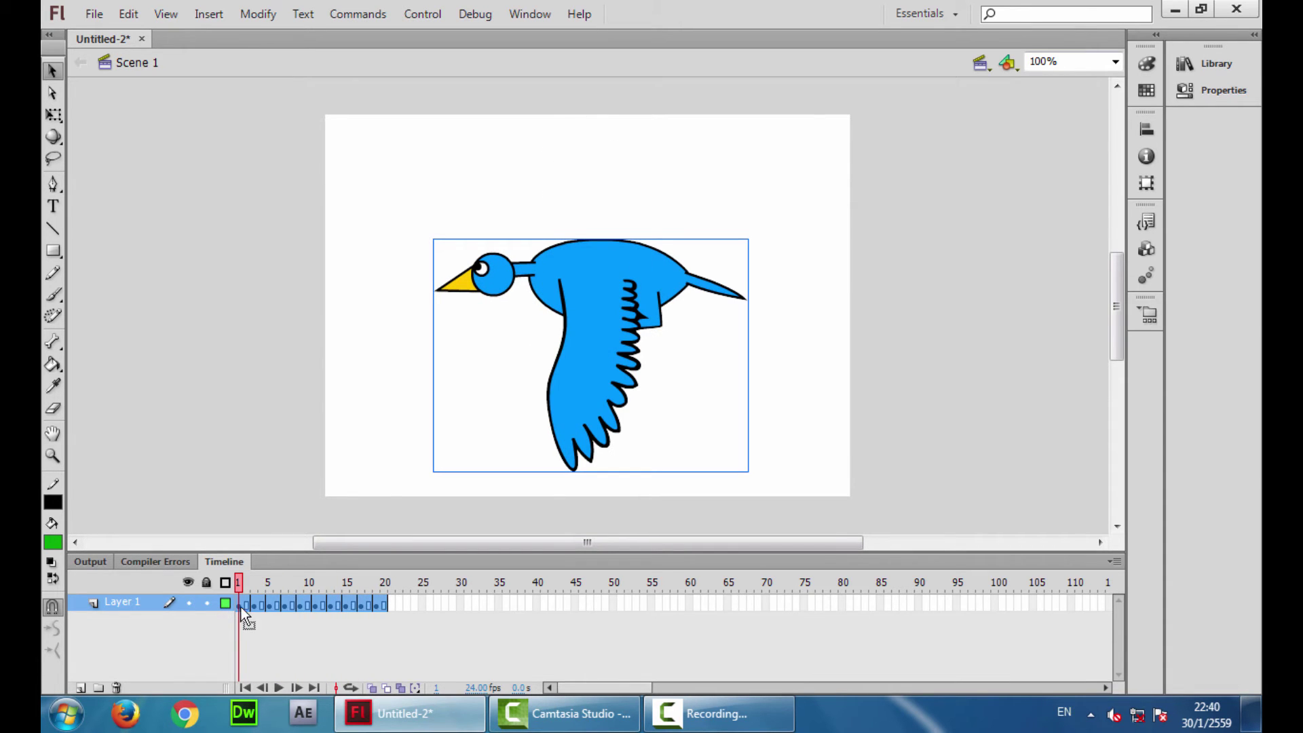
right_click(280, 606)
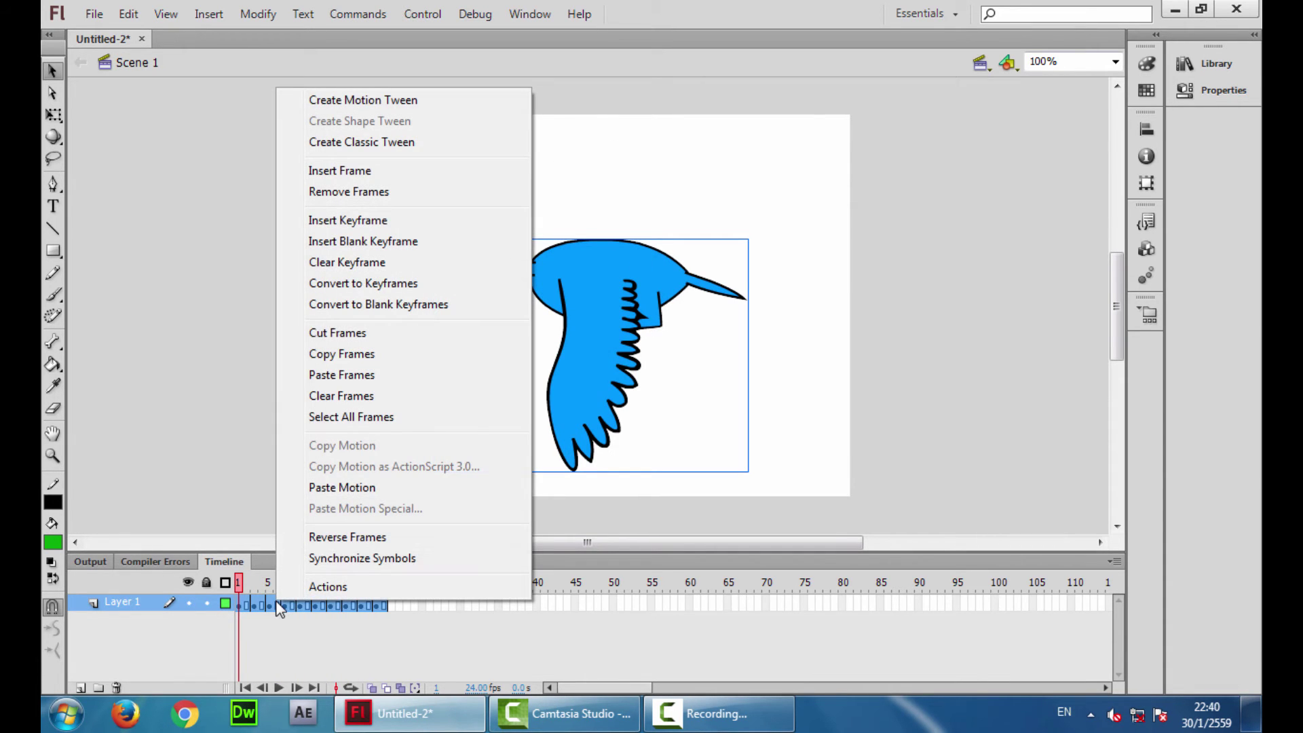
left_click(397, 334)
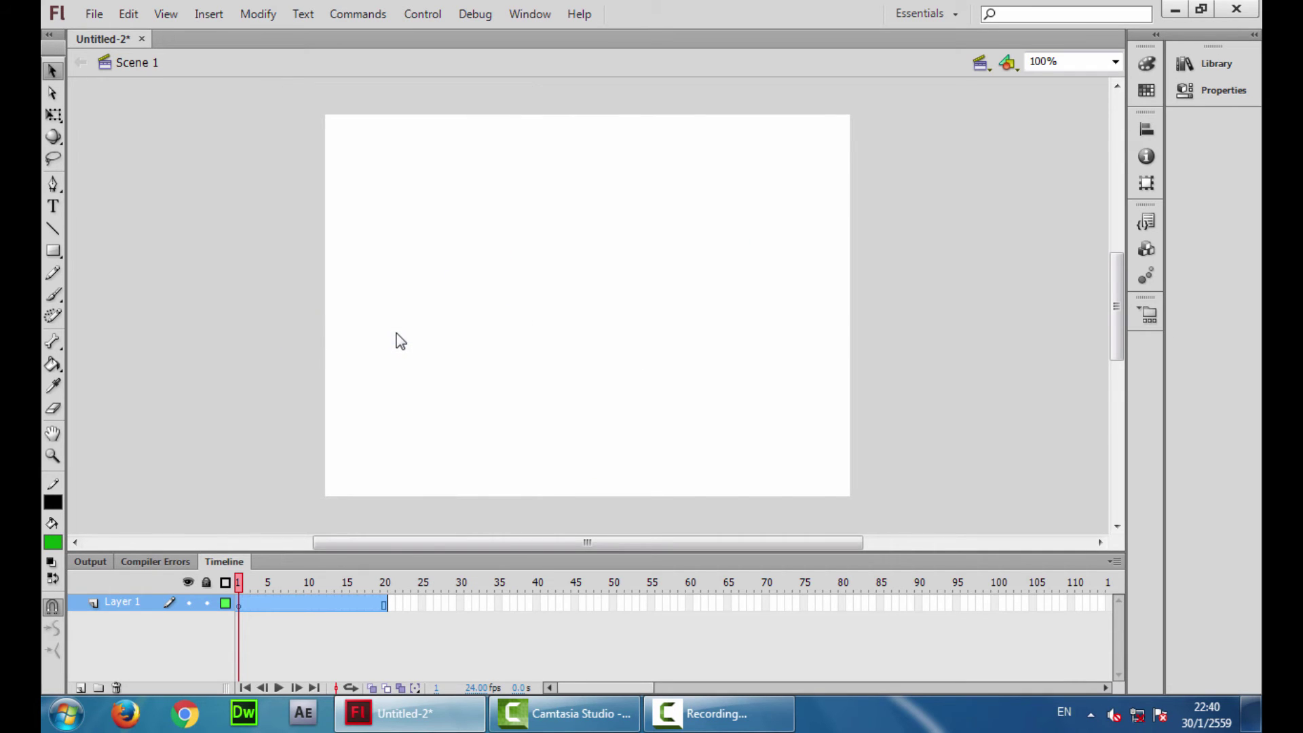
Create a new library symbol named bird with the Movie Clip type
left_click(1207, 63)
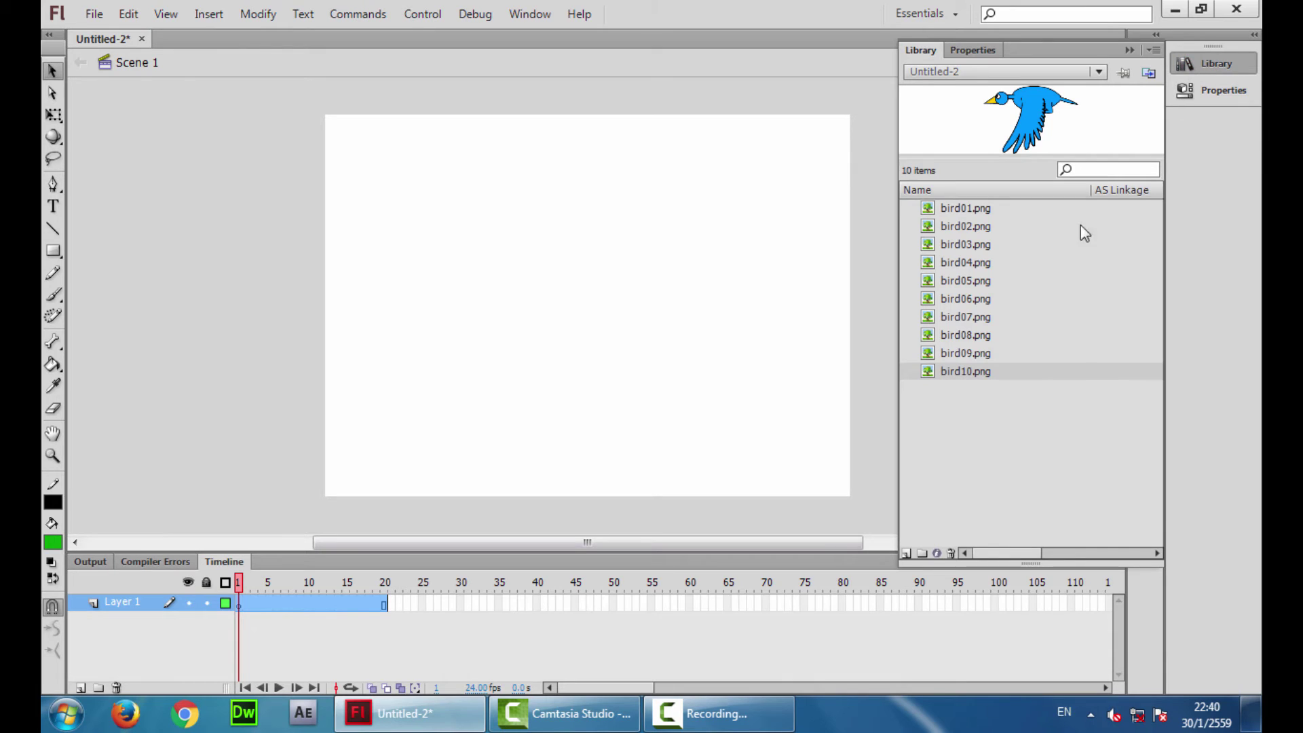
left_click(905, 553)
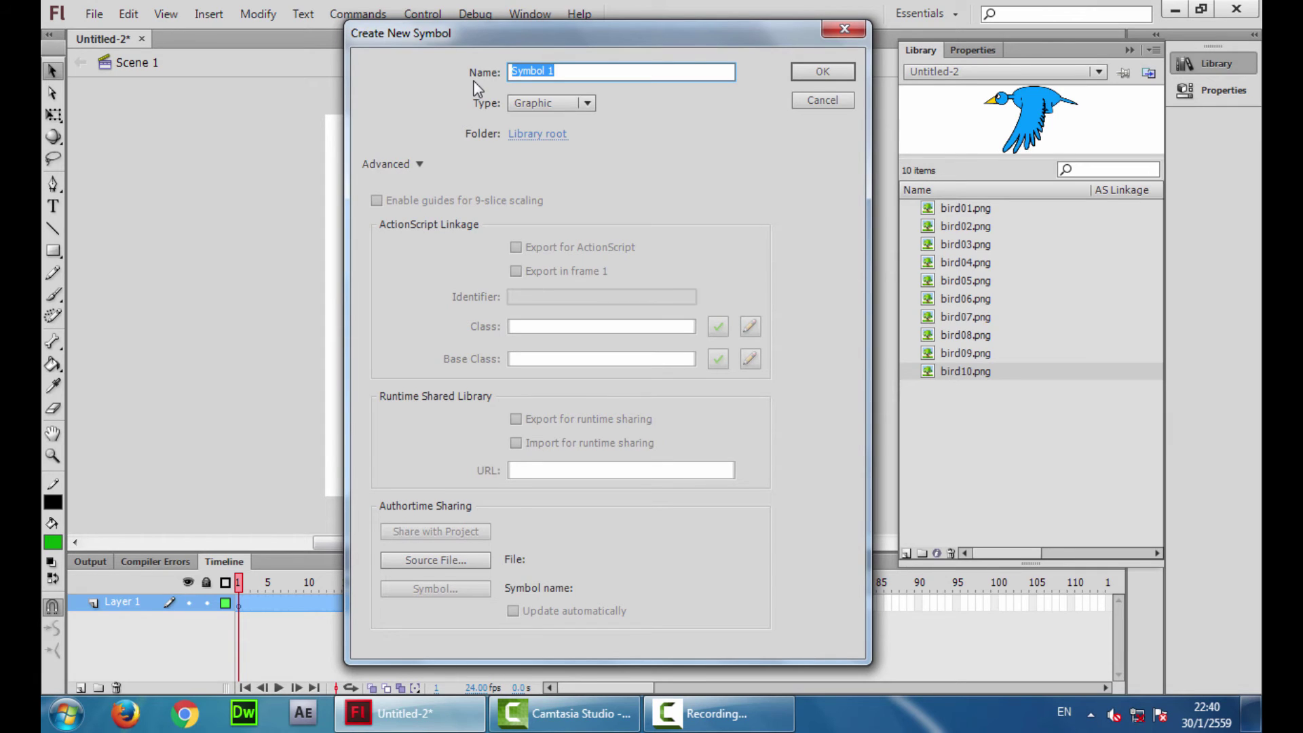
type("bird")
left_click(551, 103)
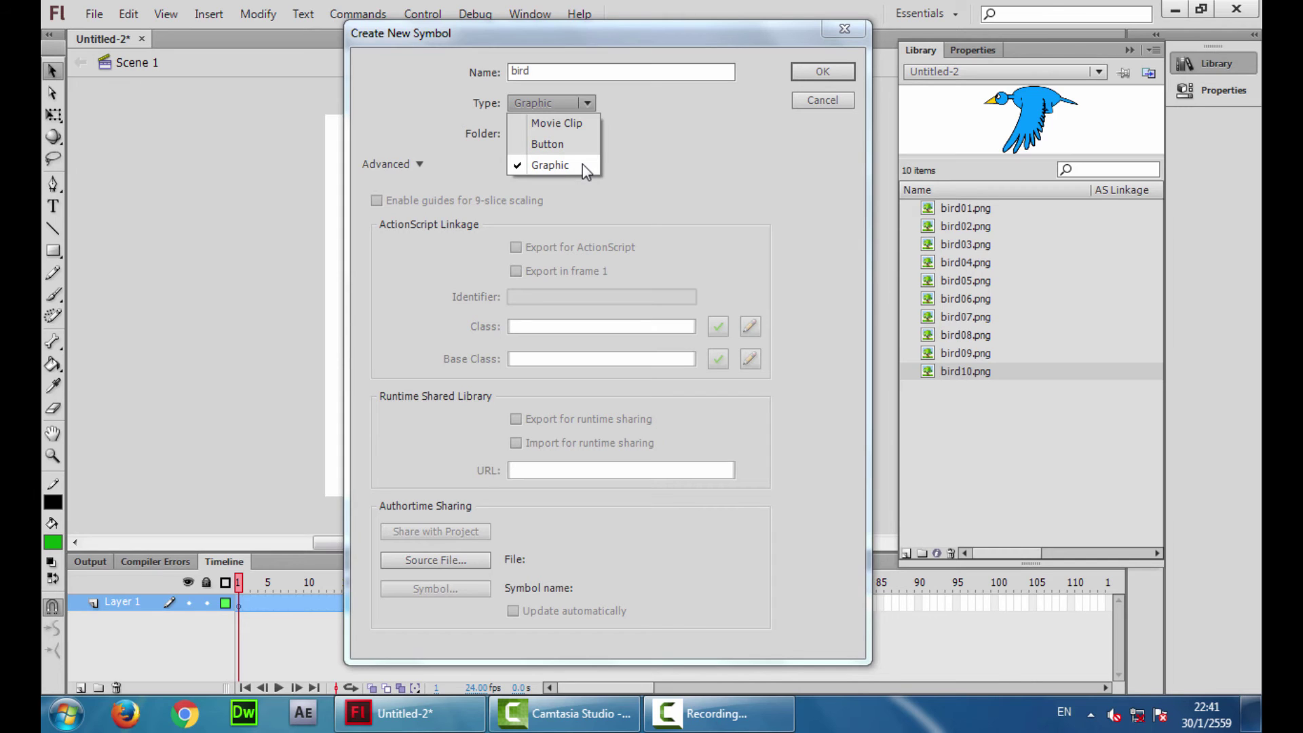
left_click(582, 129)
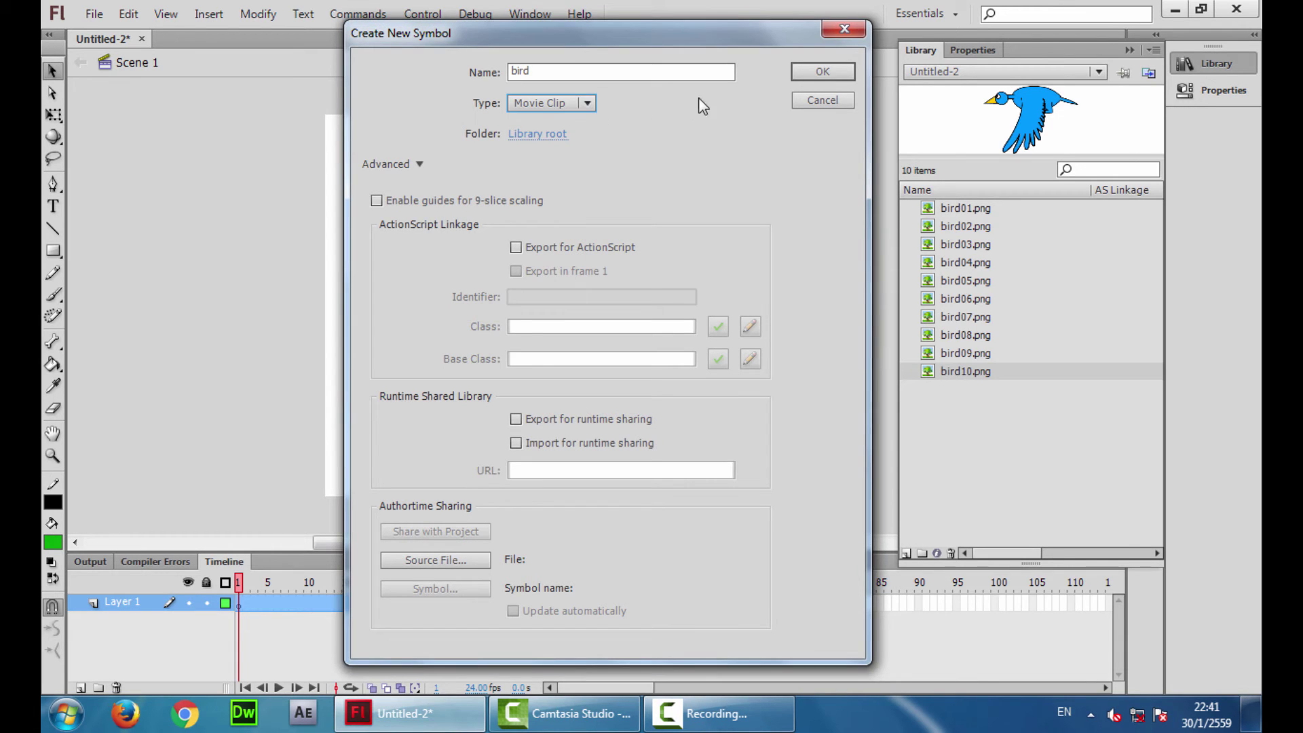
left_click(826, 72)
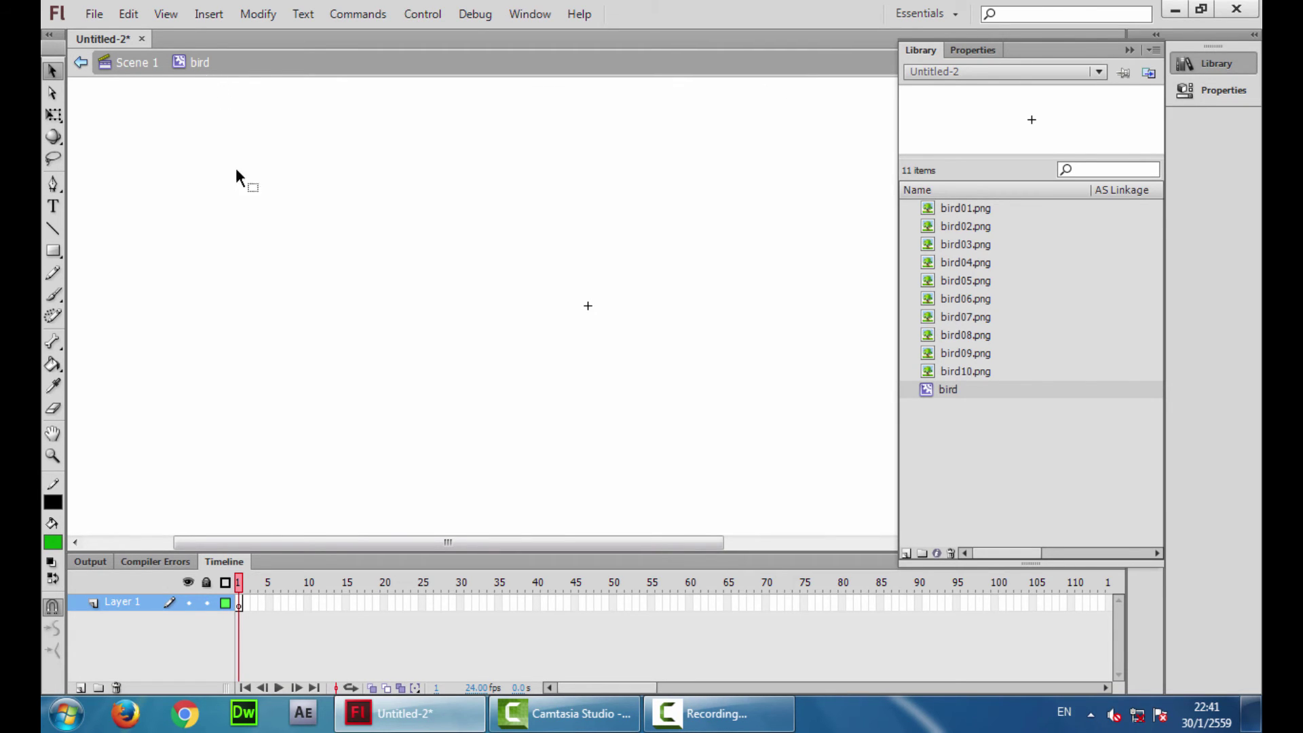
Paste the cut frames at frame 1 of the bird symbol's timeline and return to Scene 1
right_click(239, 605)
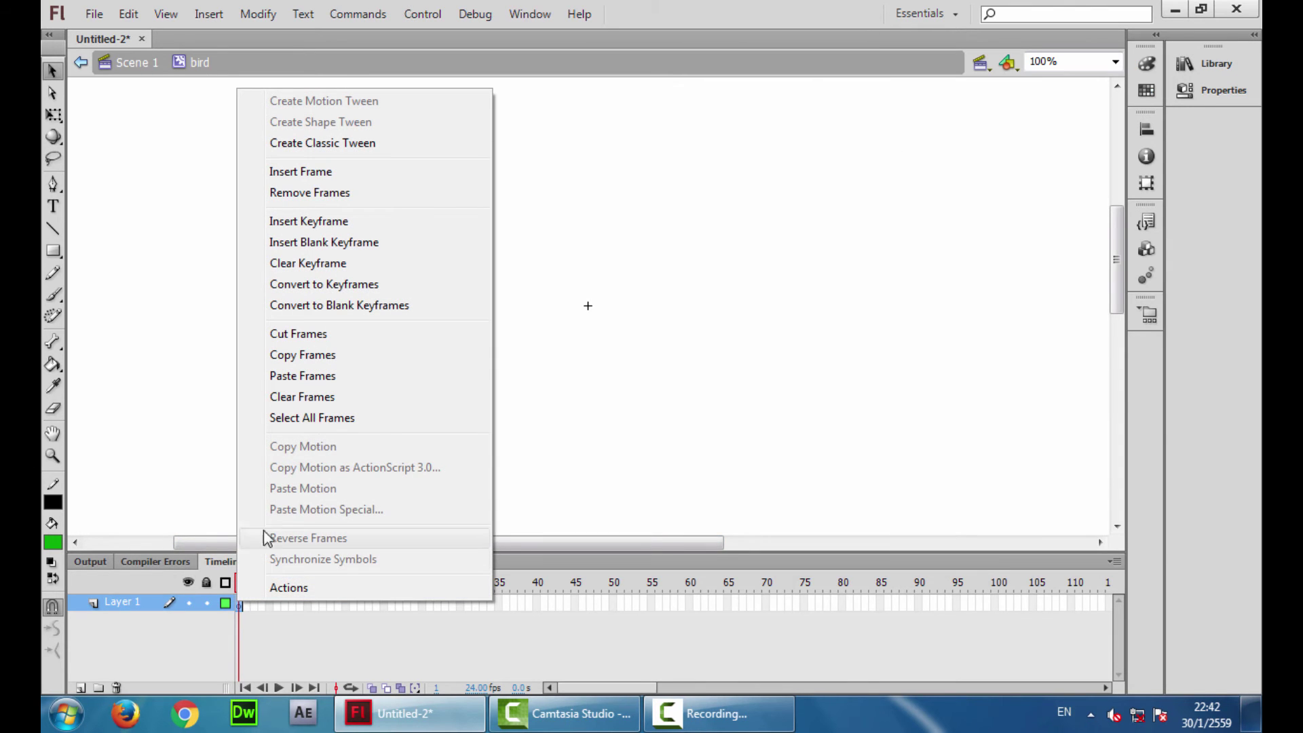
left_click(371, 382)
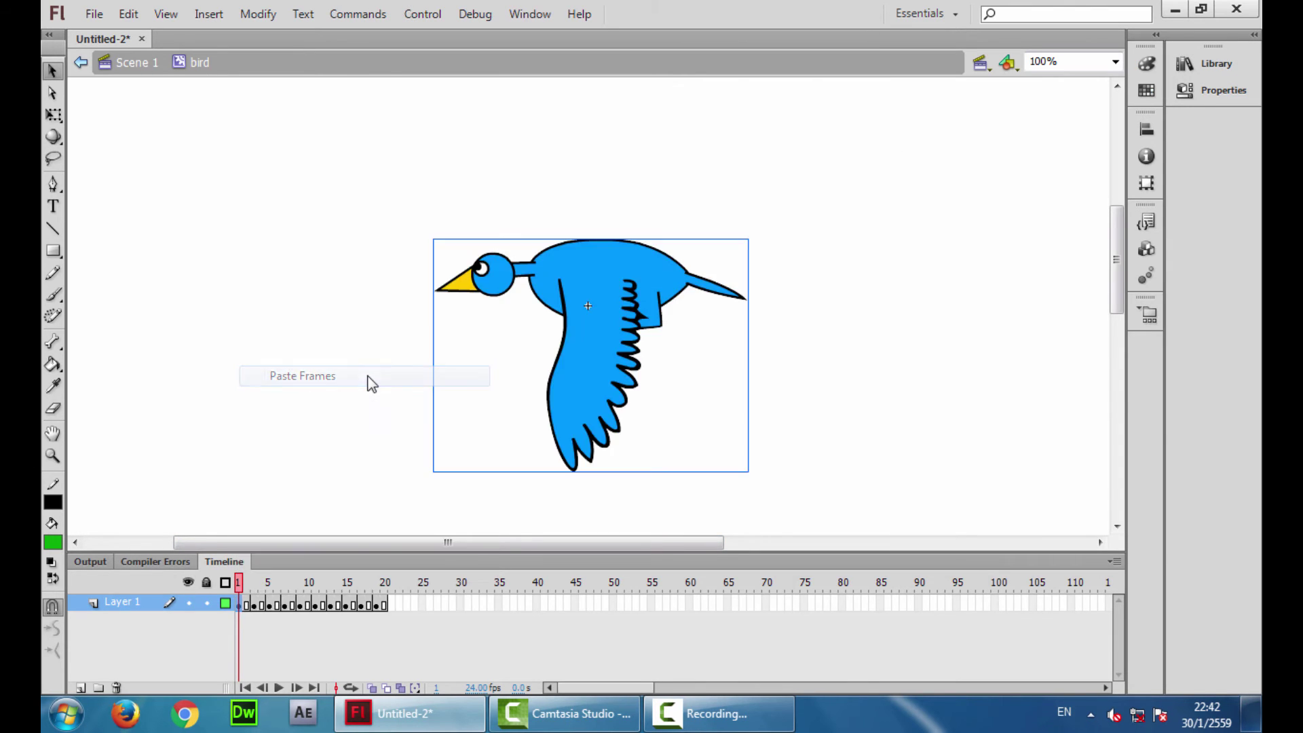
left_click(133, 65)
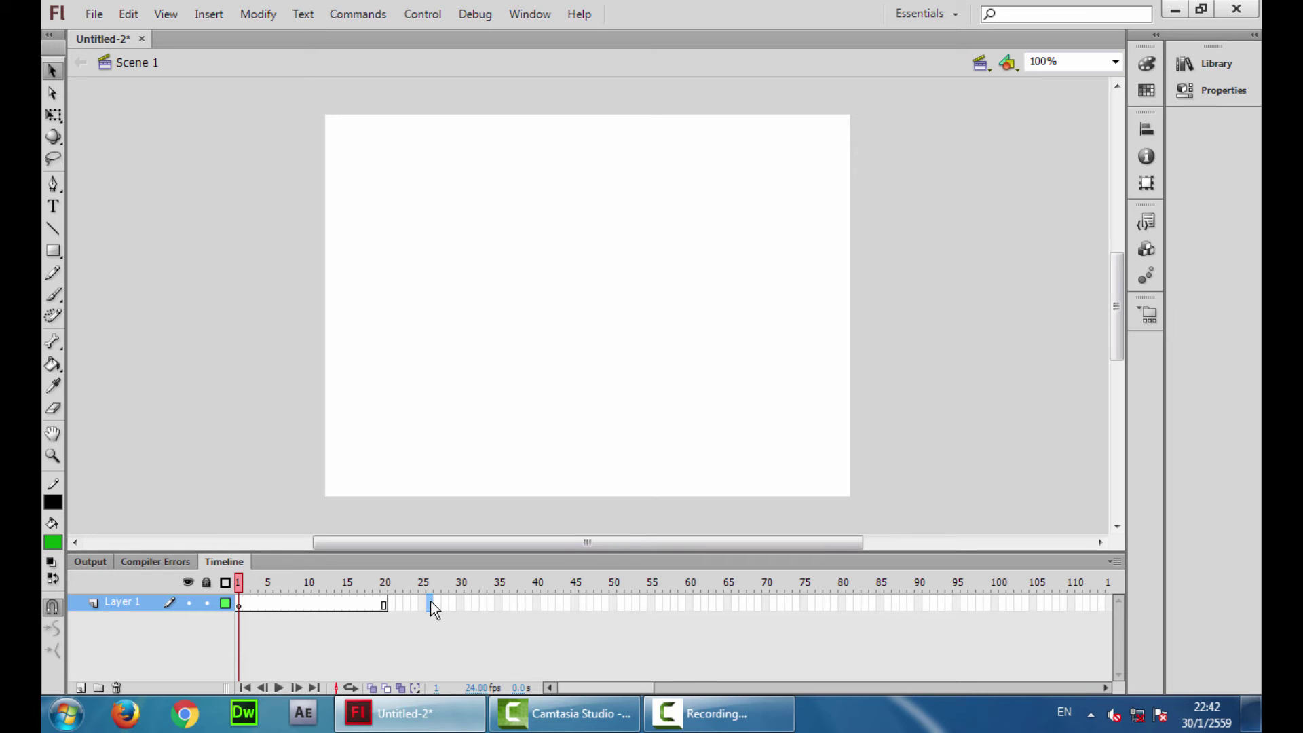
Remove the leftover empty frames from frame 2 onward on Scene 1's Layer 1, keeping only frame 1
left_click_drag(430, 600, 248, 601)
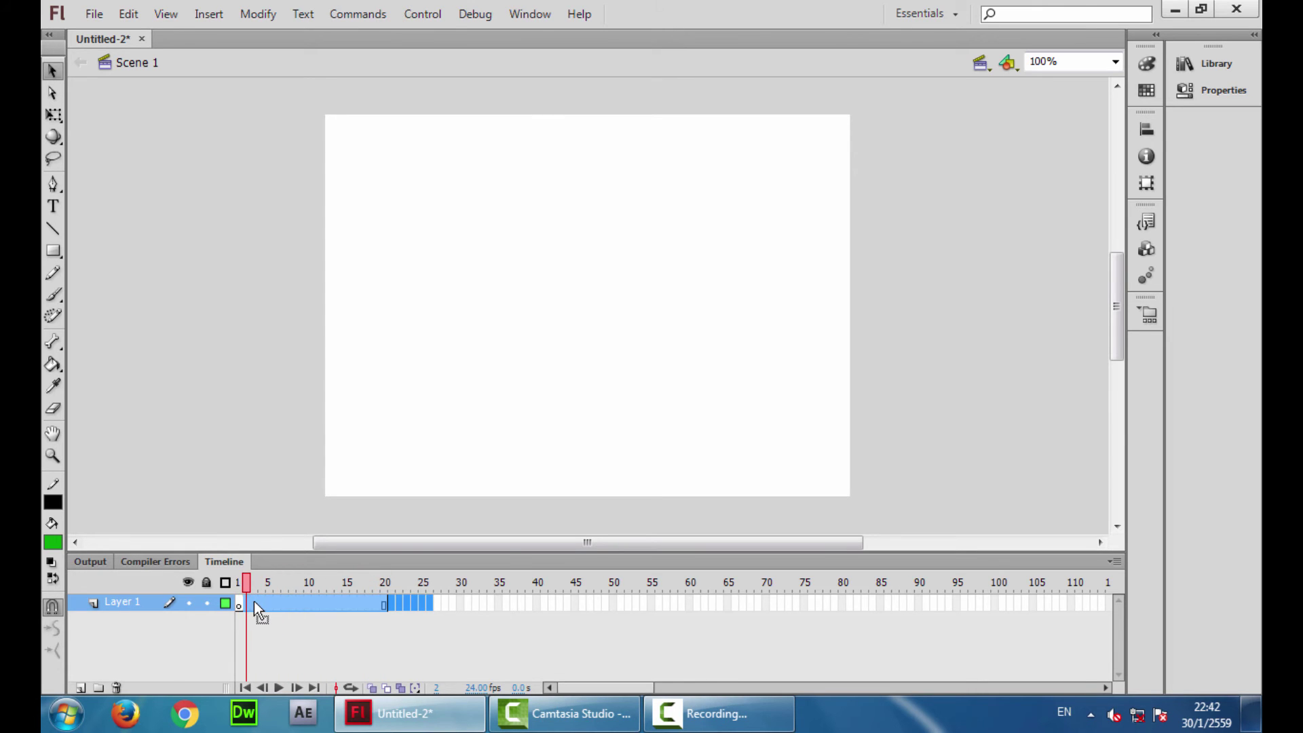
right_click(254, 601)
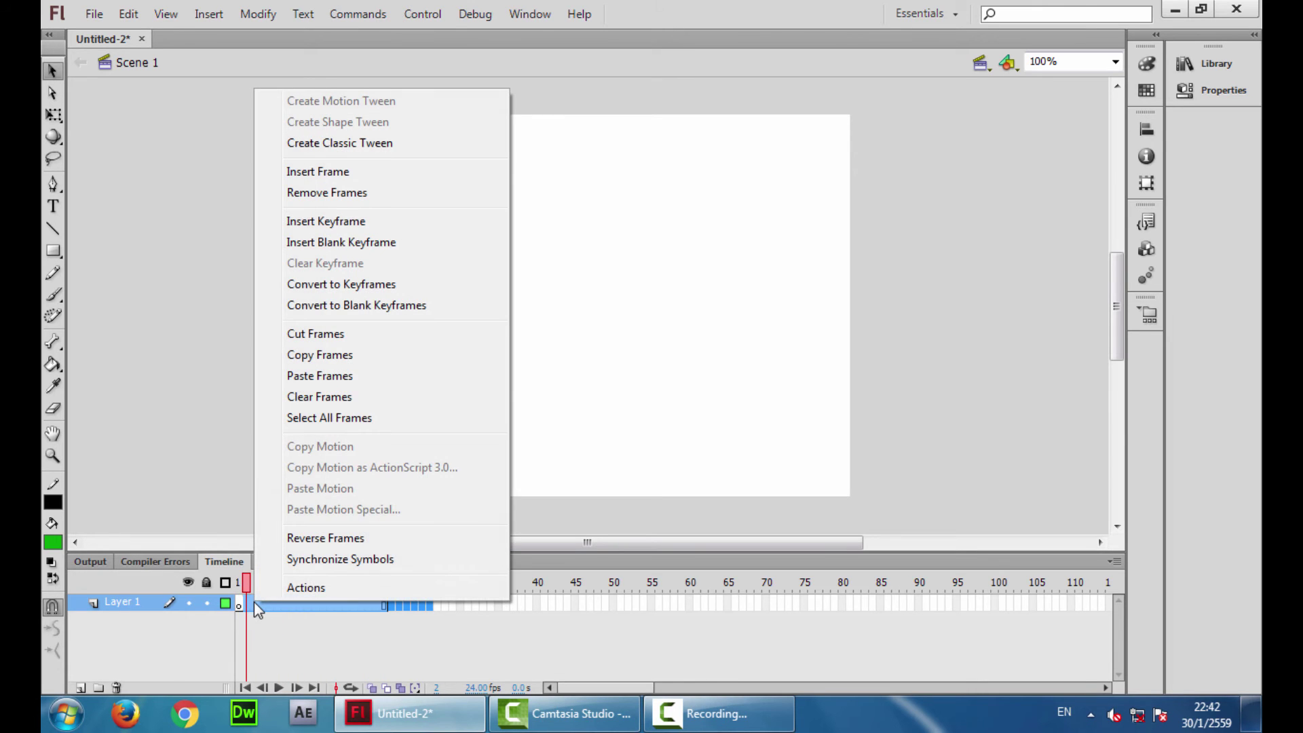
left_click(363, 194)
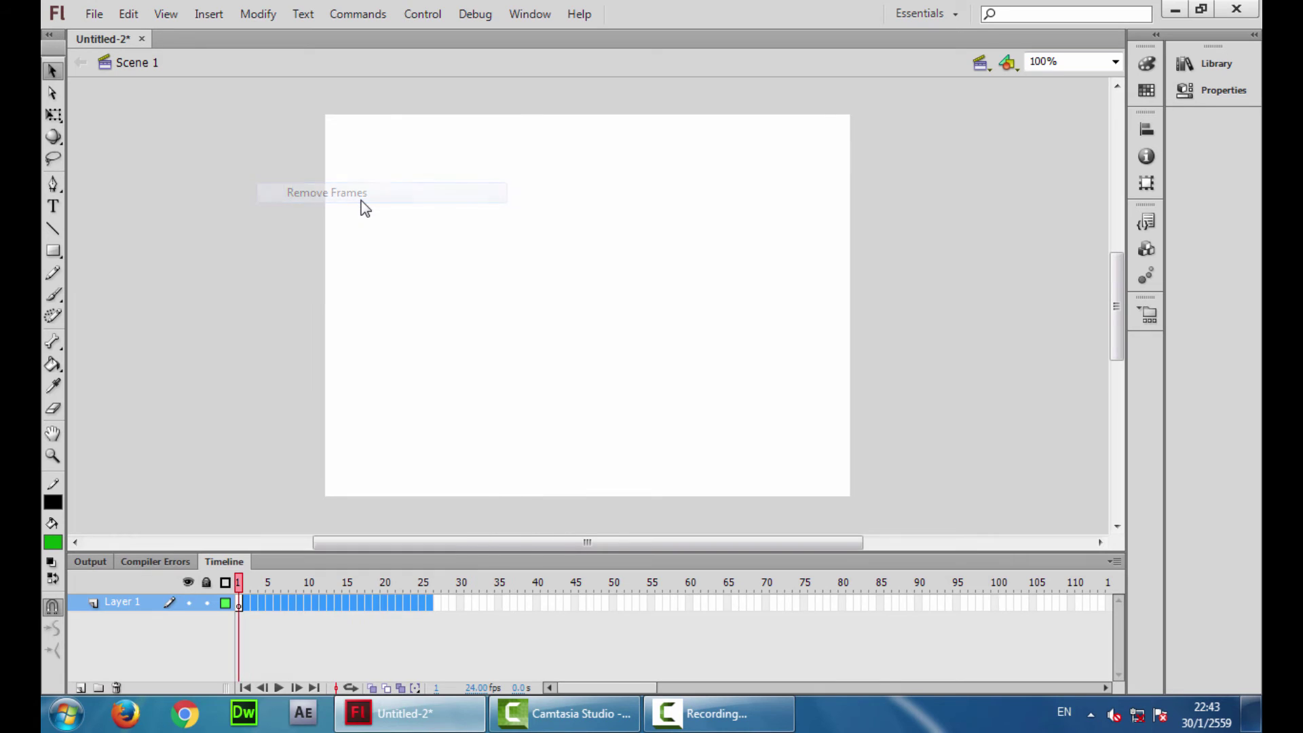
left_click(290, 638)
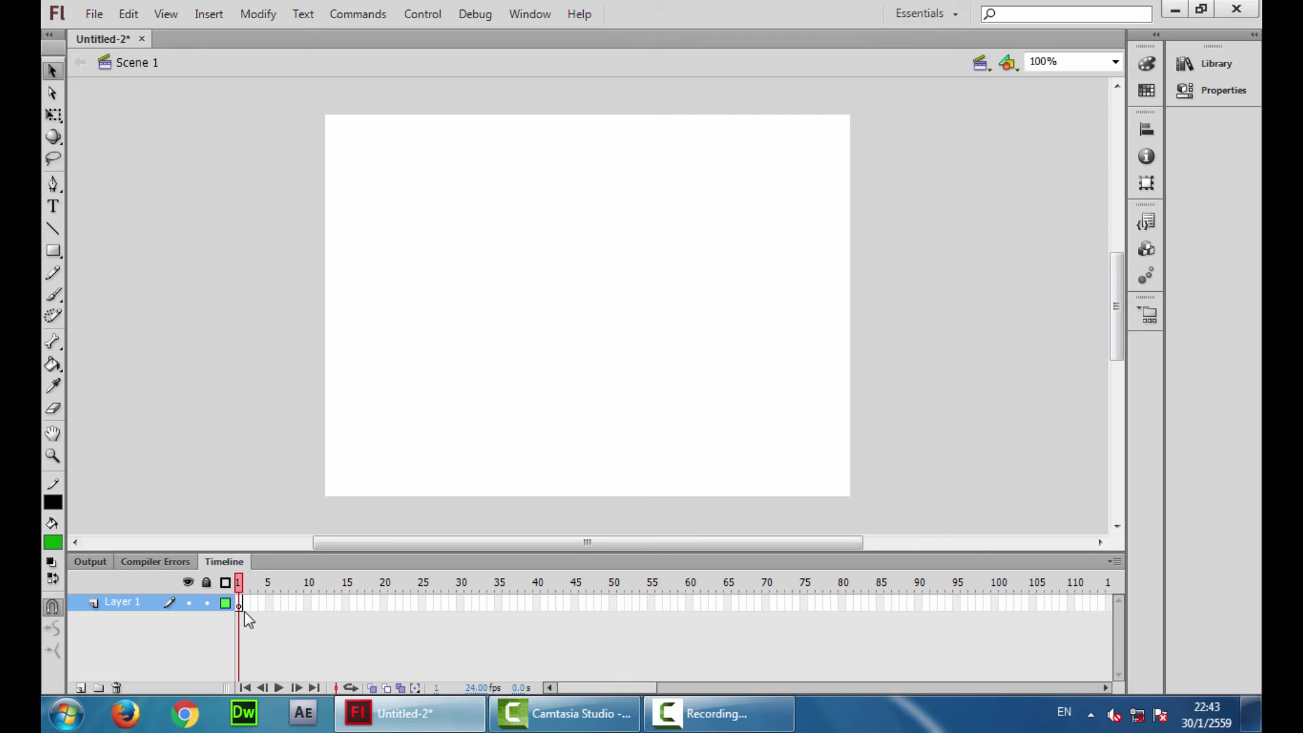
Place an instance of the bird symbol from the library near the middle of the stage and deselect it
left_click(1231, 67)
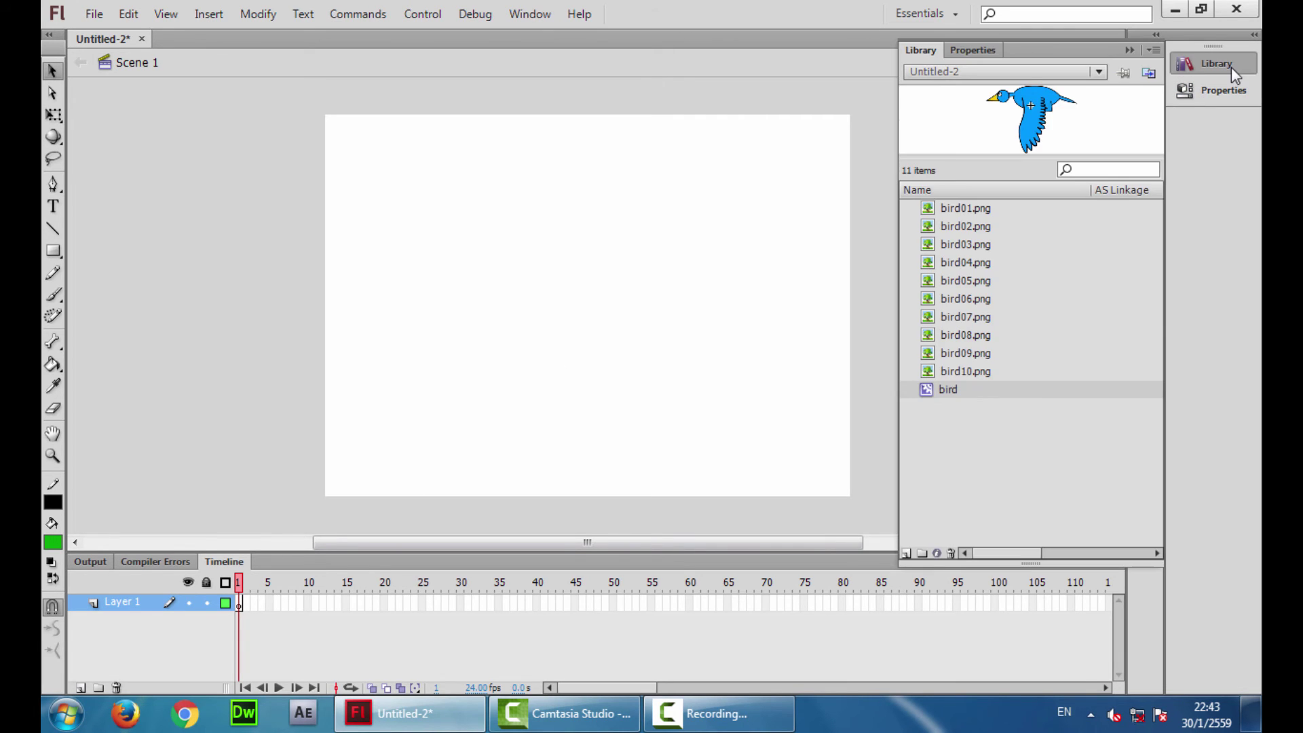
left_click_drag(948, 393, 584, 378)
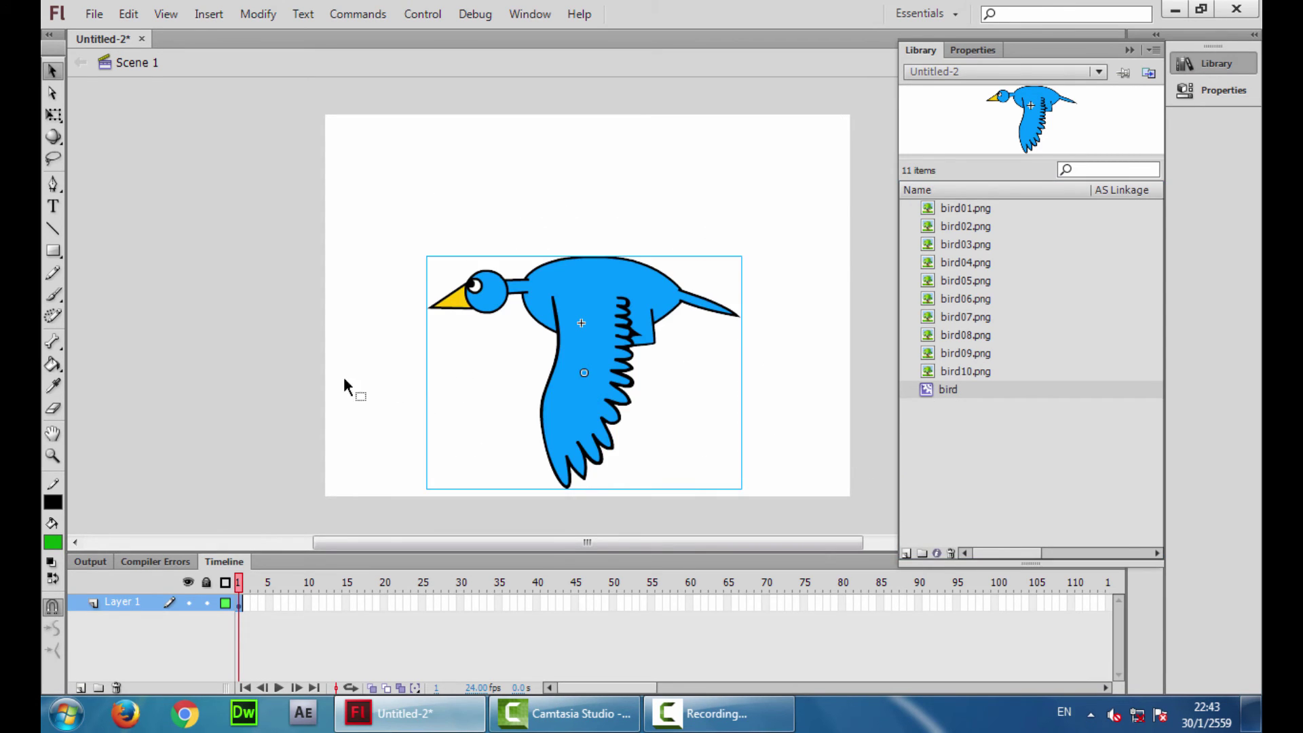
left_click(274, 377)
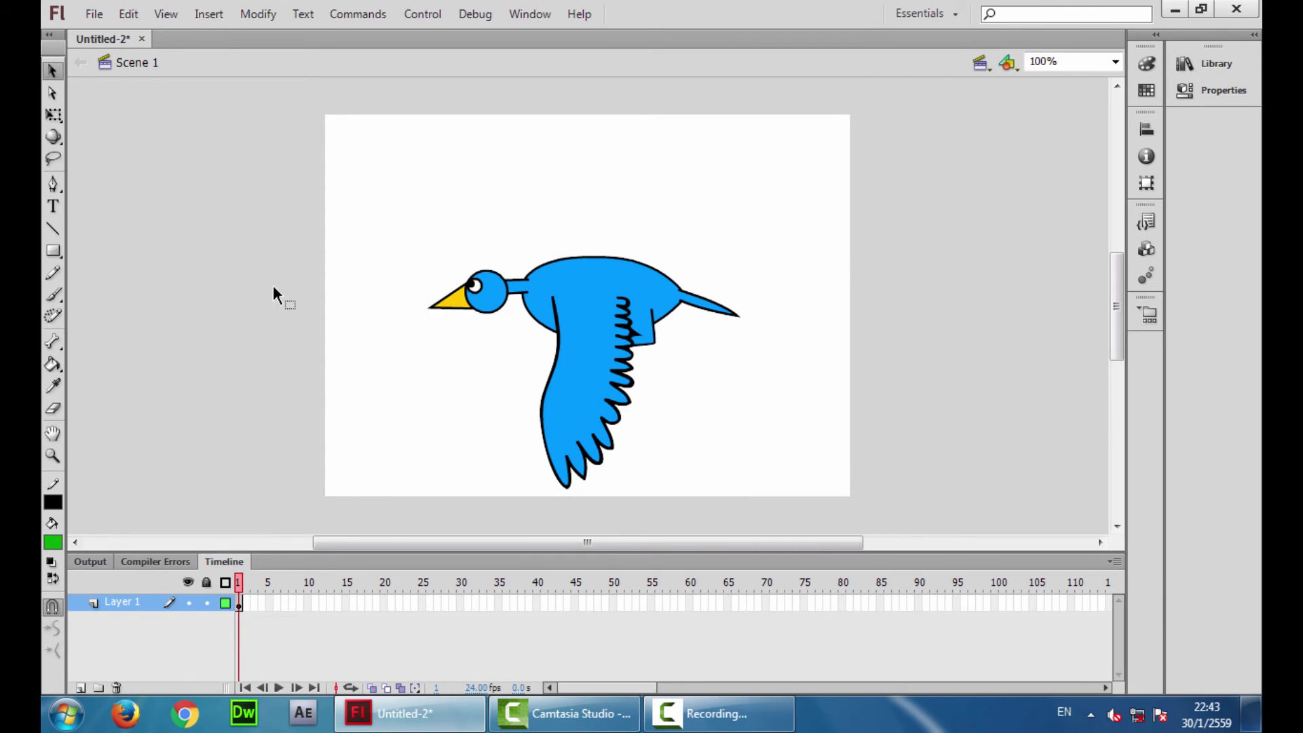
Test the movie twice with the bird movie clip on a single frame, closing each preview
key("ctrl+Return")
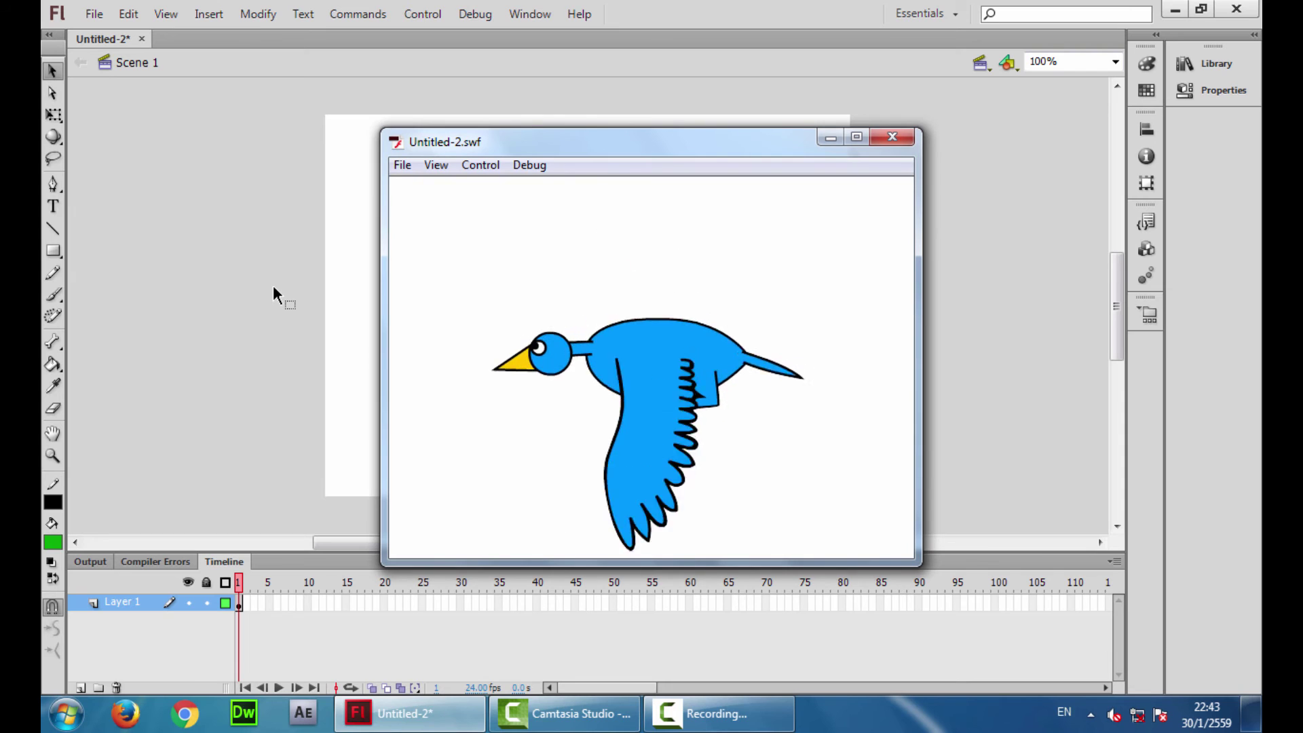
left_click(892, 137)
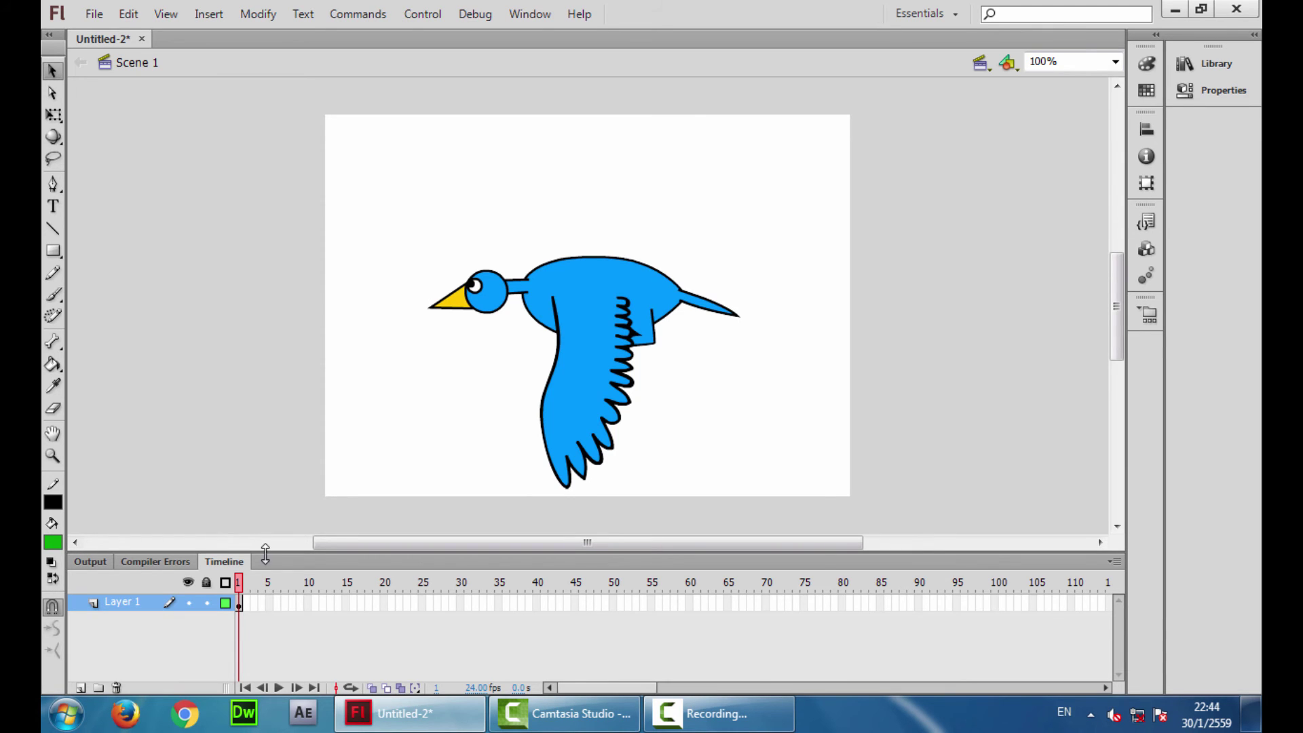
key("ctrl+Return")
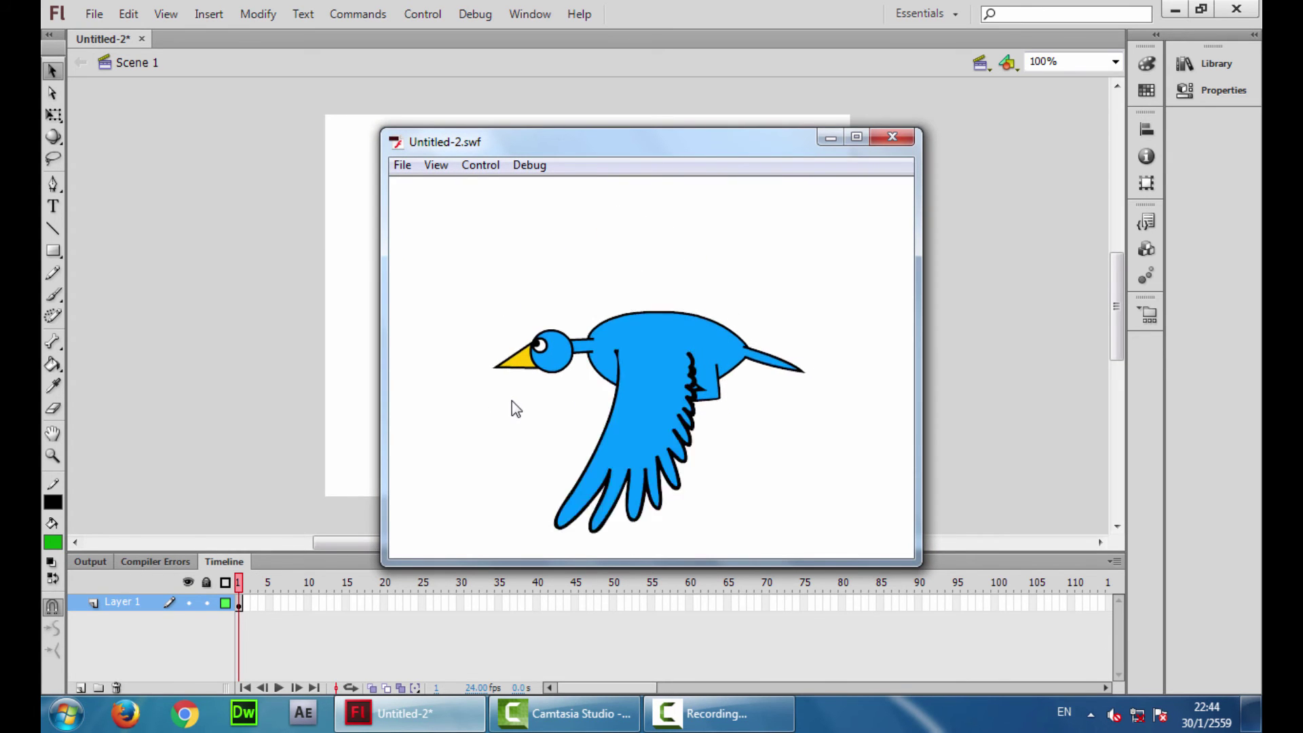
left_click(891, 139)
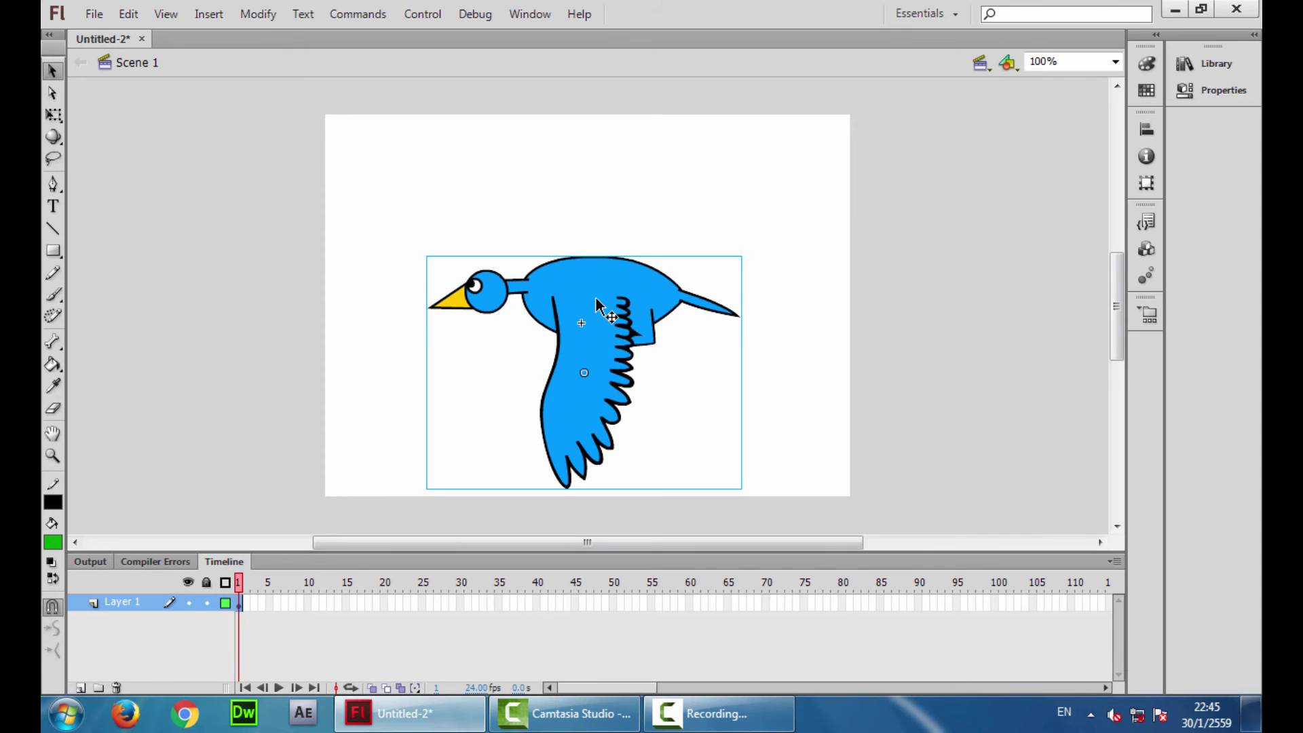
Open the bird movie clip, scrub through its timeline to frame 20, and return to Scene 1
double_click(596, 302)
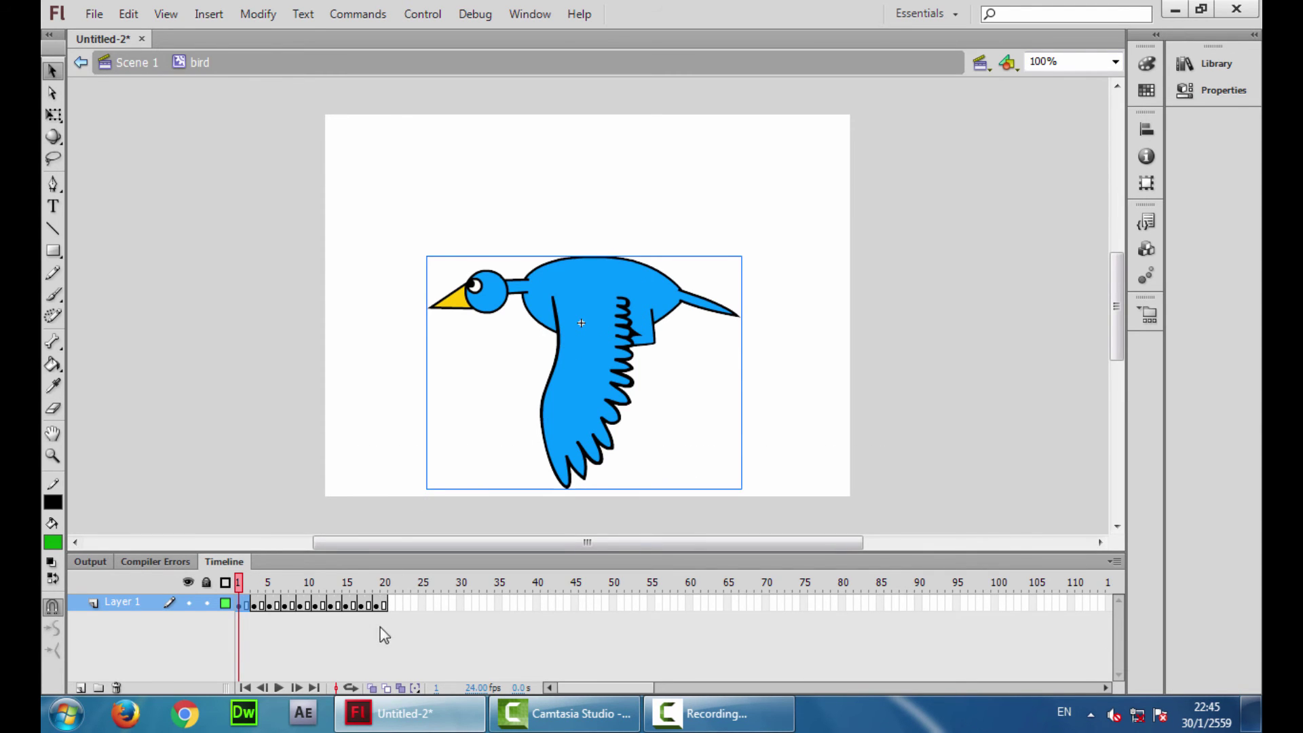
left_click_drag(247, 592, 390, 597)
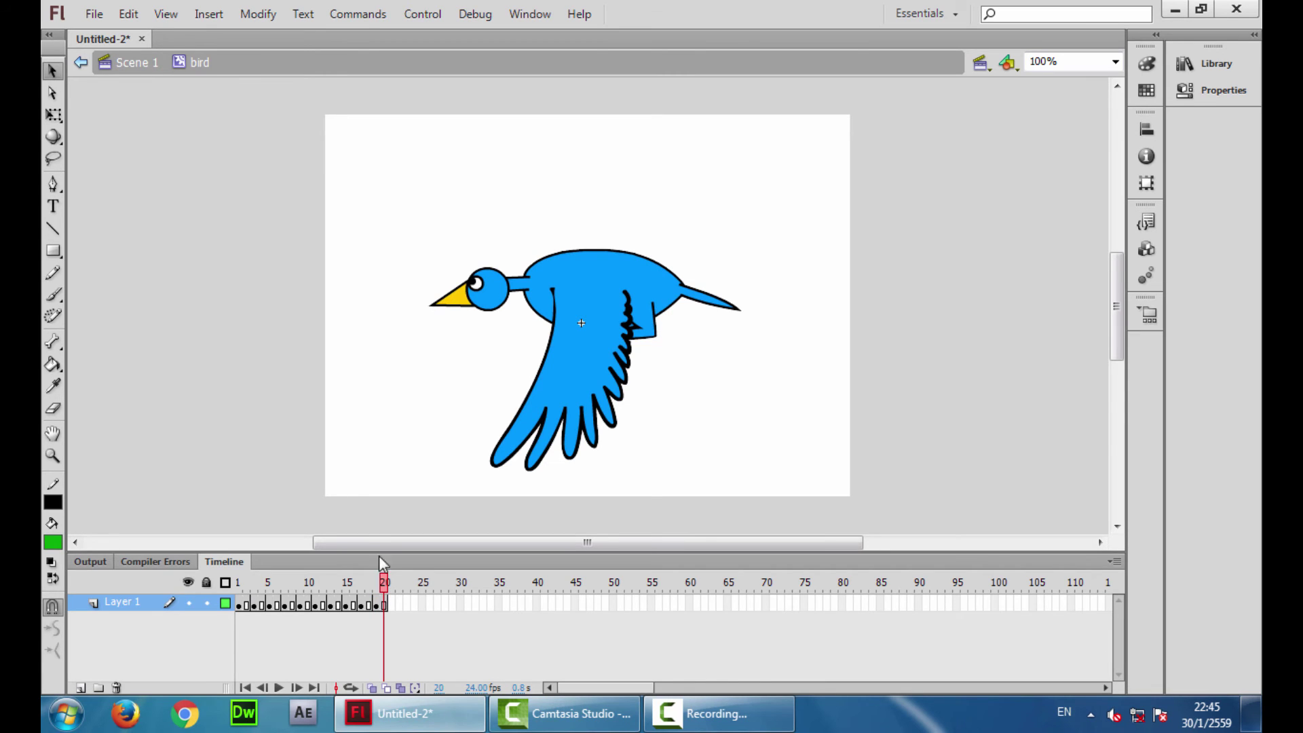
left_click(138, 71)
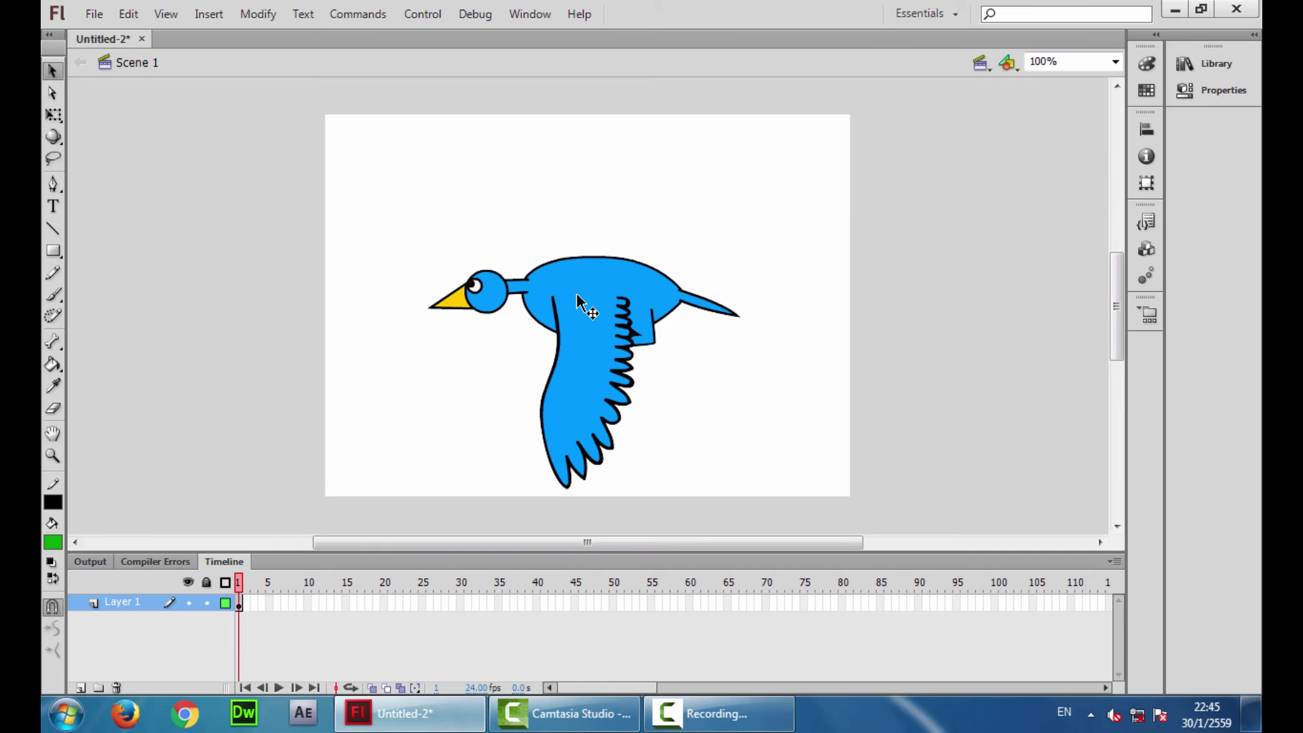
Change the bird instance's behavior to Graphic, then test the movie and close the preview
left_click(577, 295)
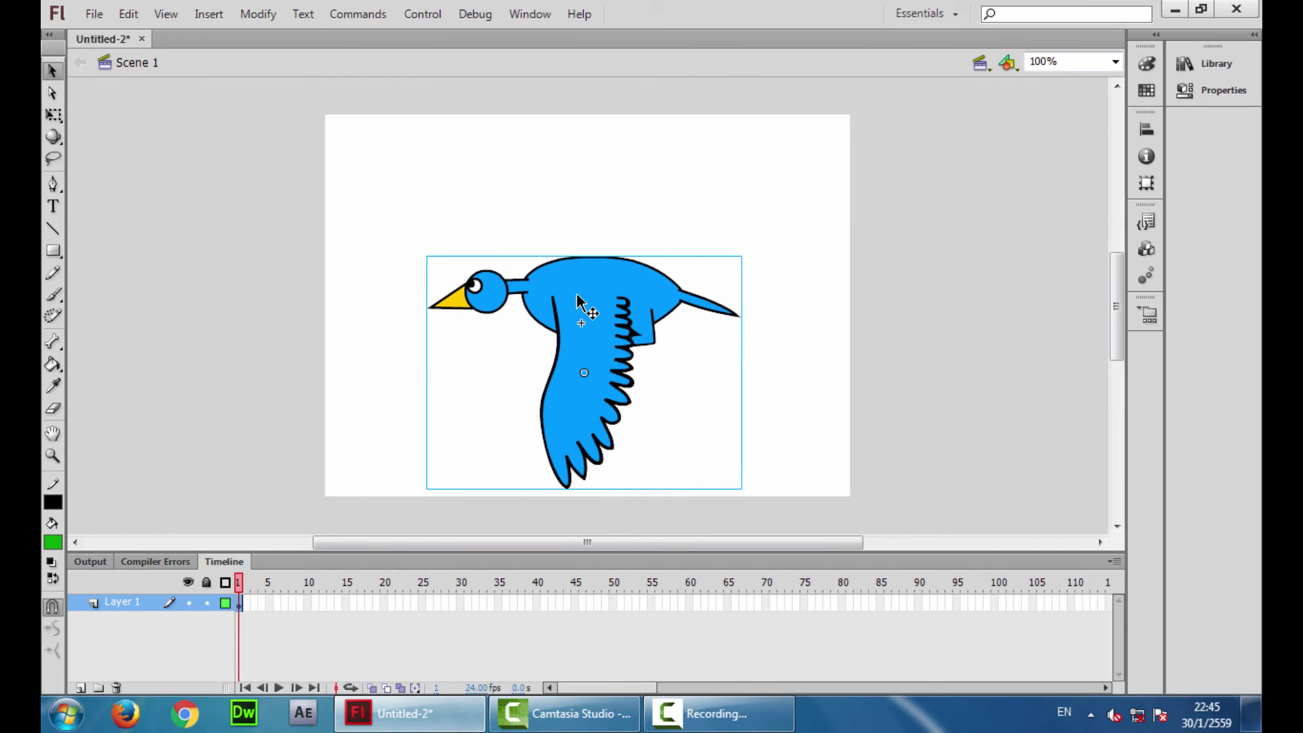
left_click(1211, 91)
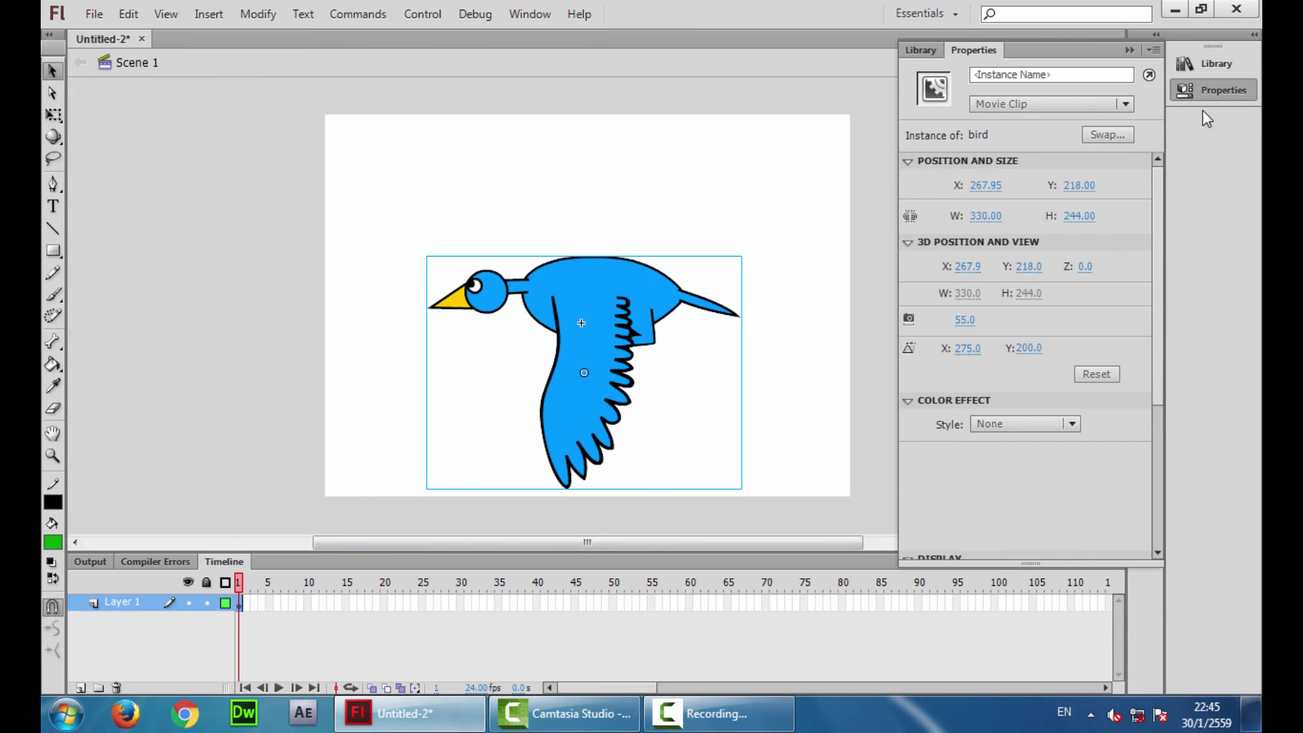
left_click(1068, 106)
left_click(1046, 168)
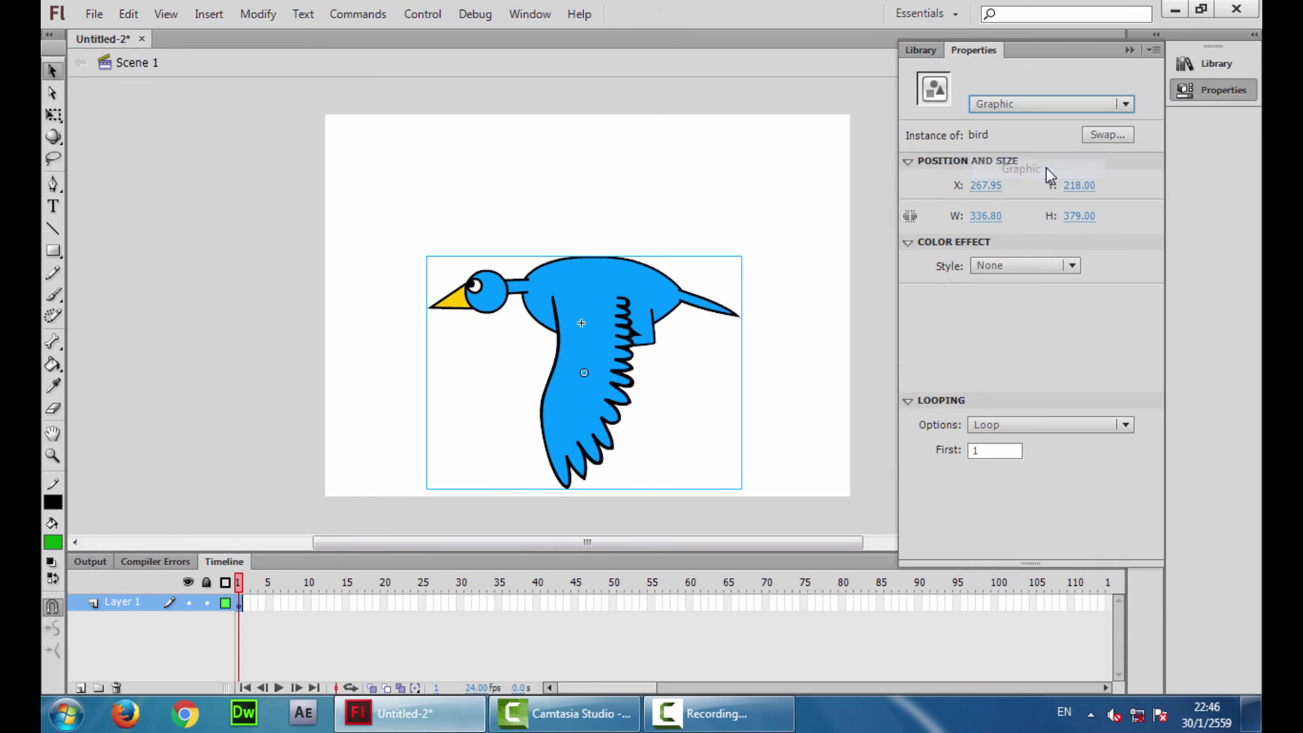
left_click(282, 333)
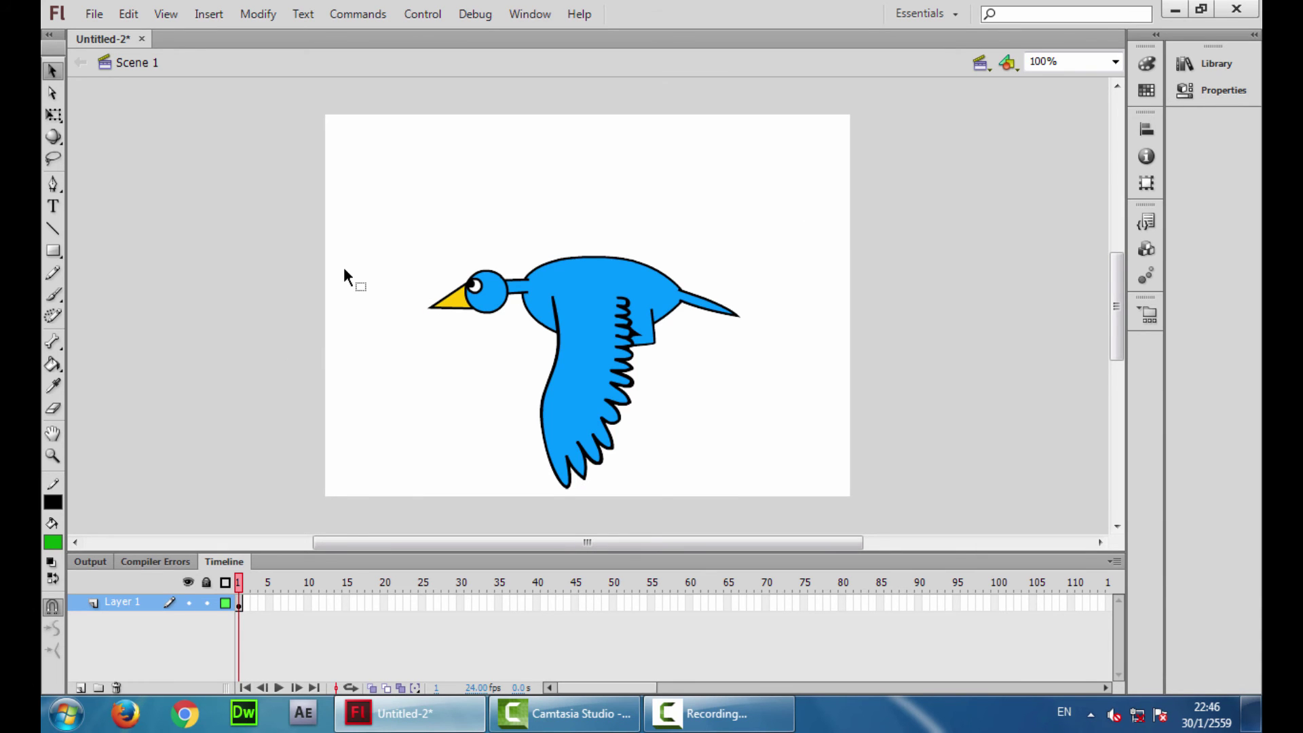
key("ctrl+Return")
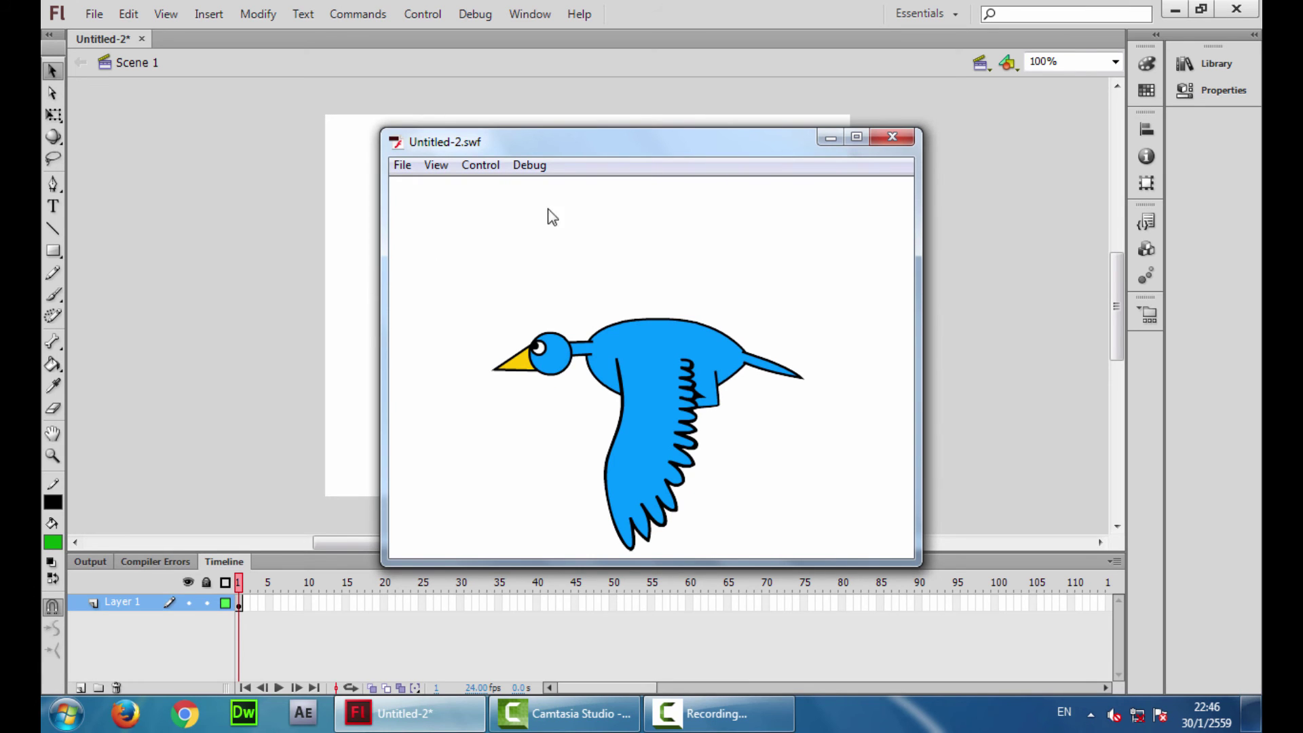
left_click(892, 138)
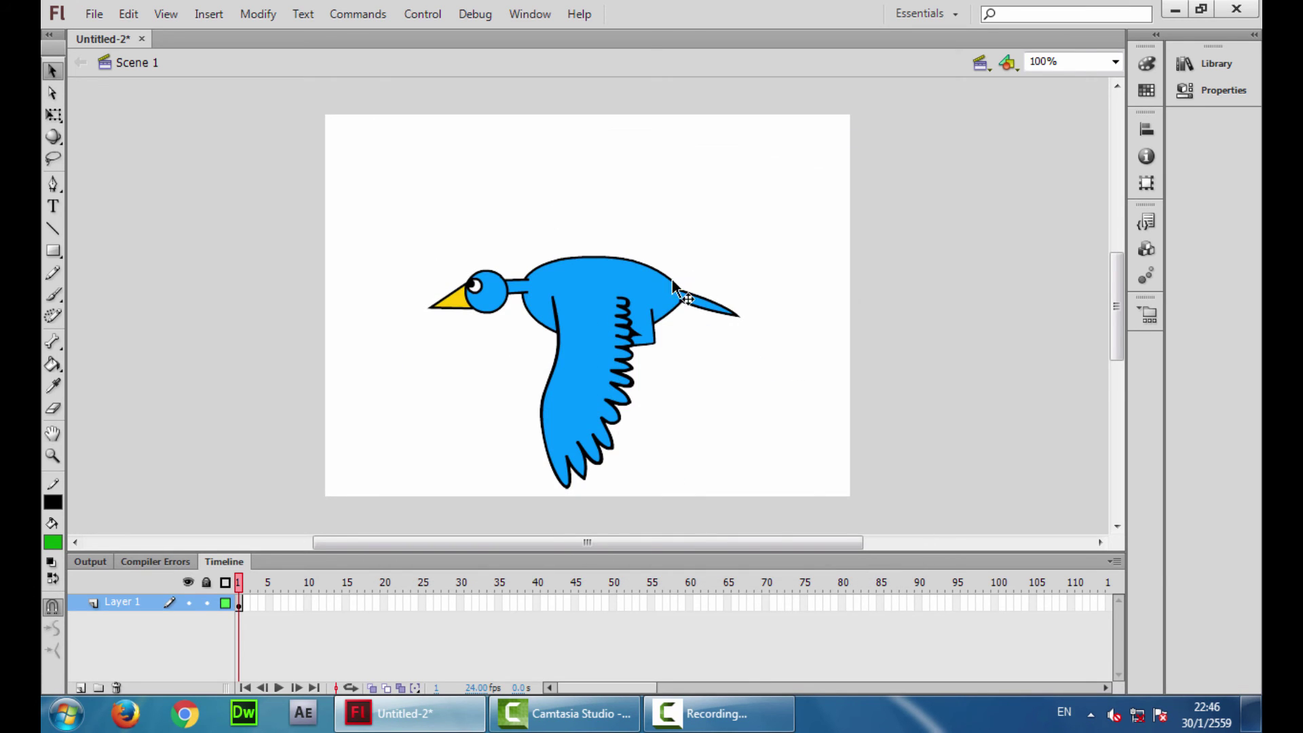
Scrub through the graphic bird instance's internal timeline to frame 20 and go back to Scene 1
left_click(629, 288)
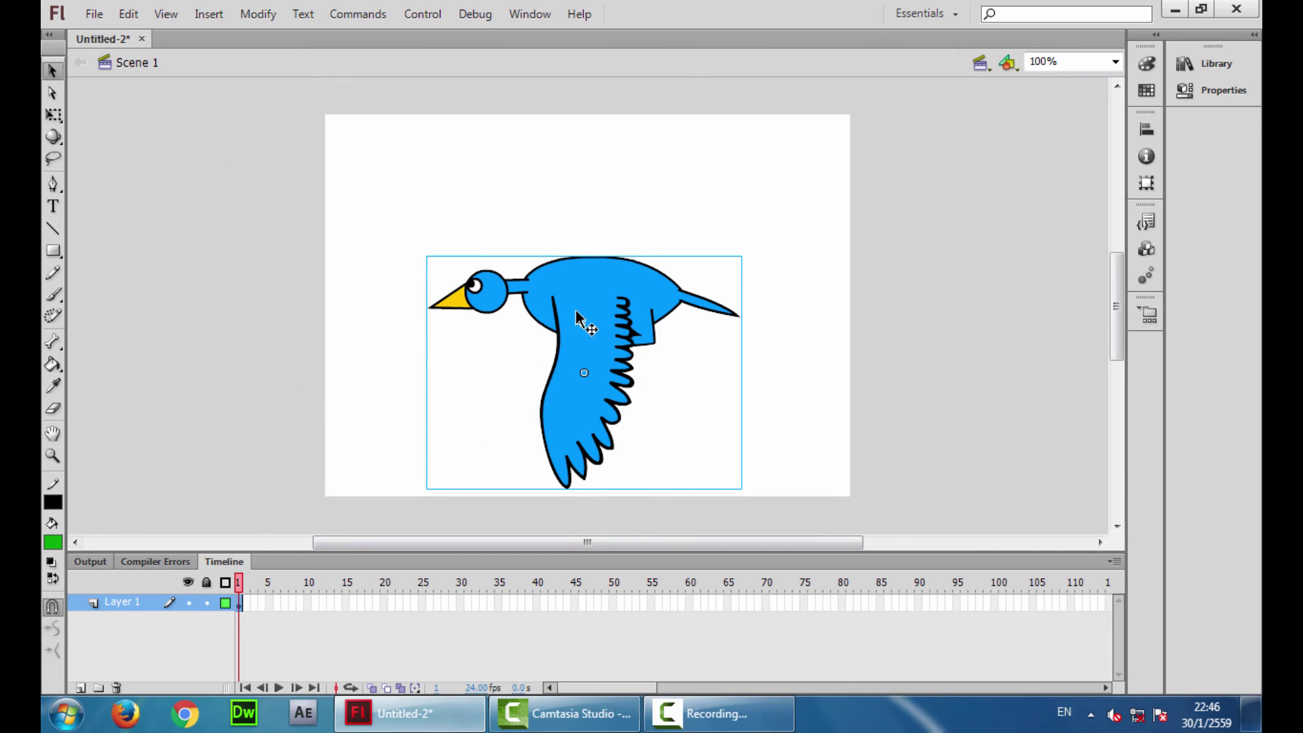
double_click(576, 315)
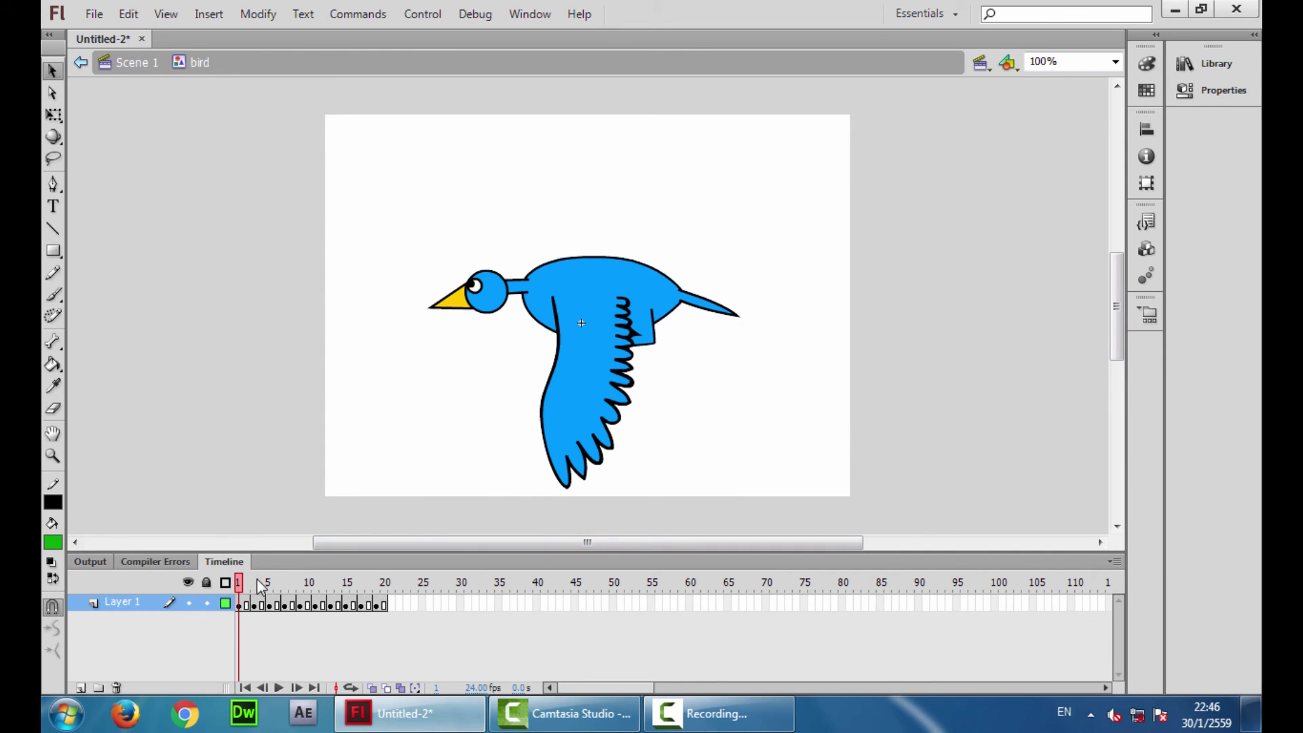
left_click_drag(261, 587, 392, 589)
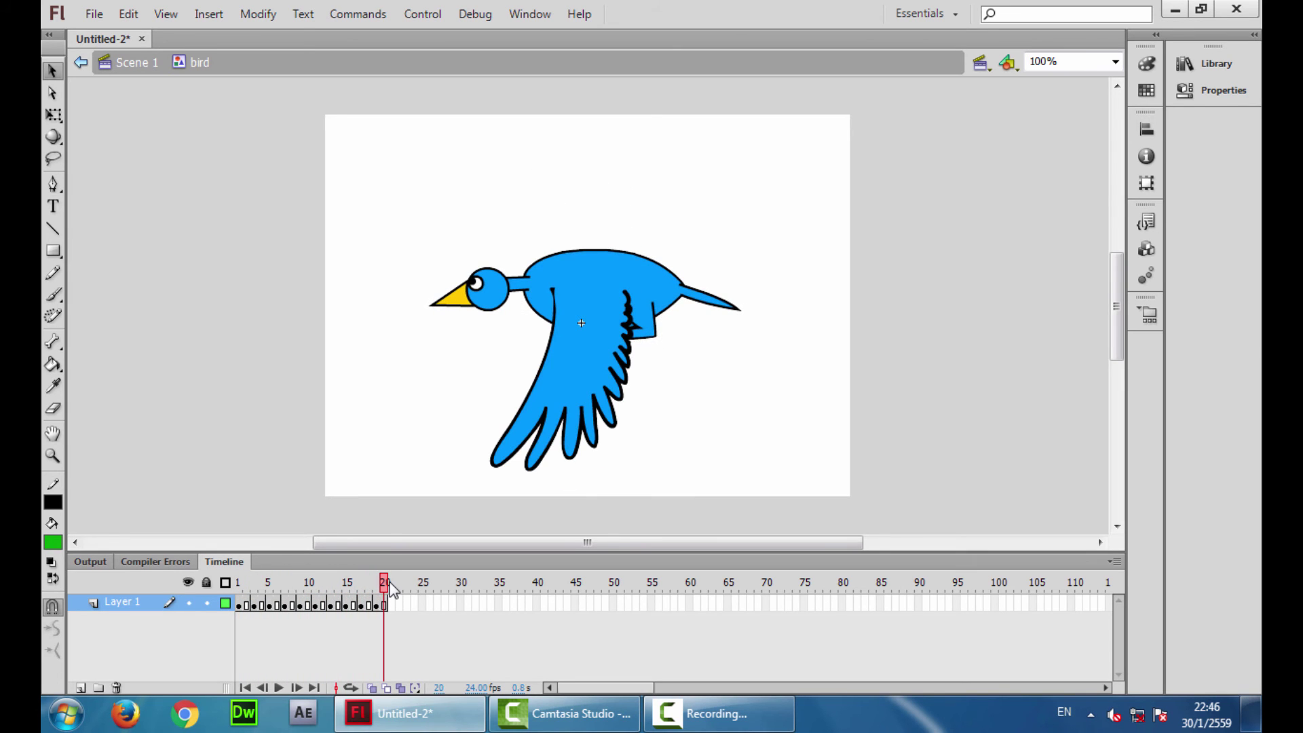
left_click(137, 63)
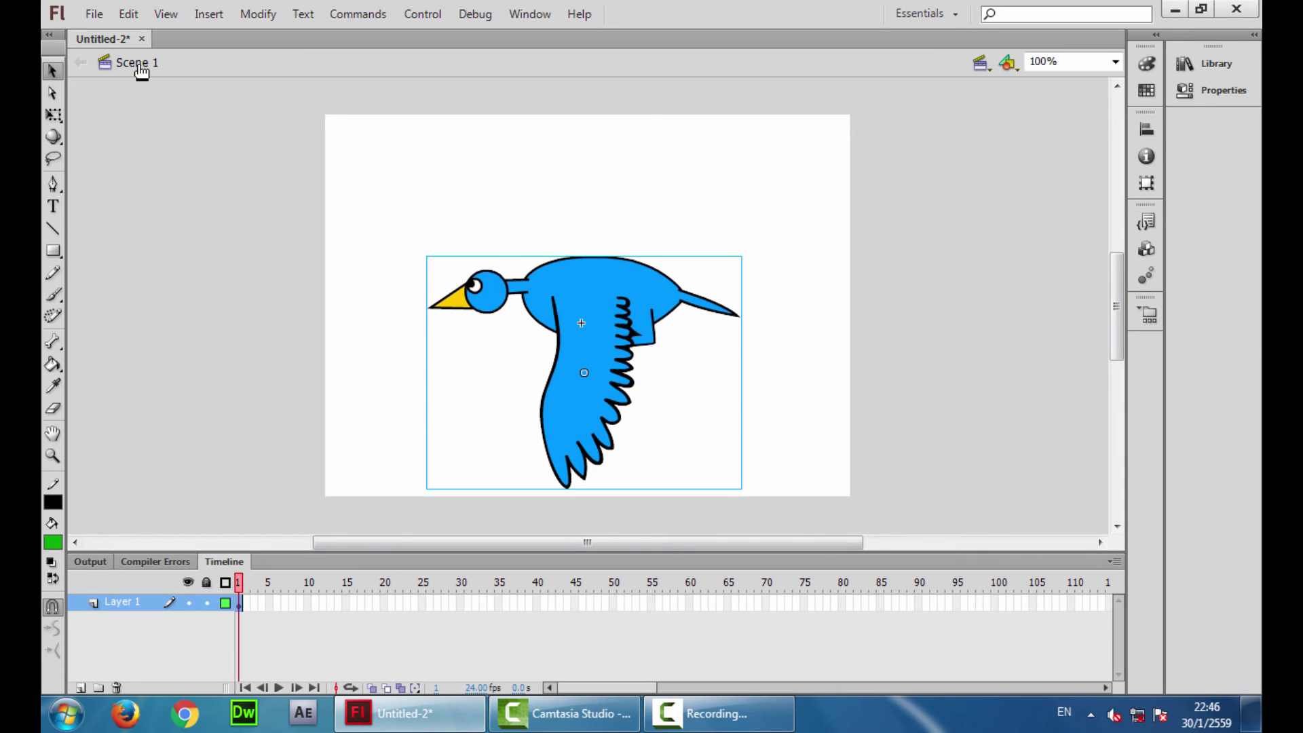
Extend Layer 1 to frame 20 with regular frames, test the graphic bird's playback, and close the preview
right_click(383, 605)
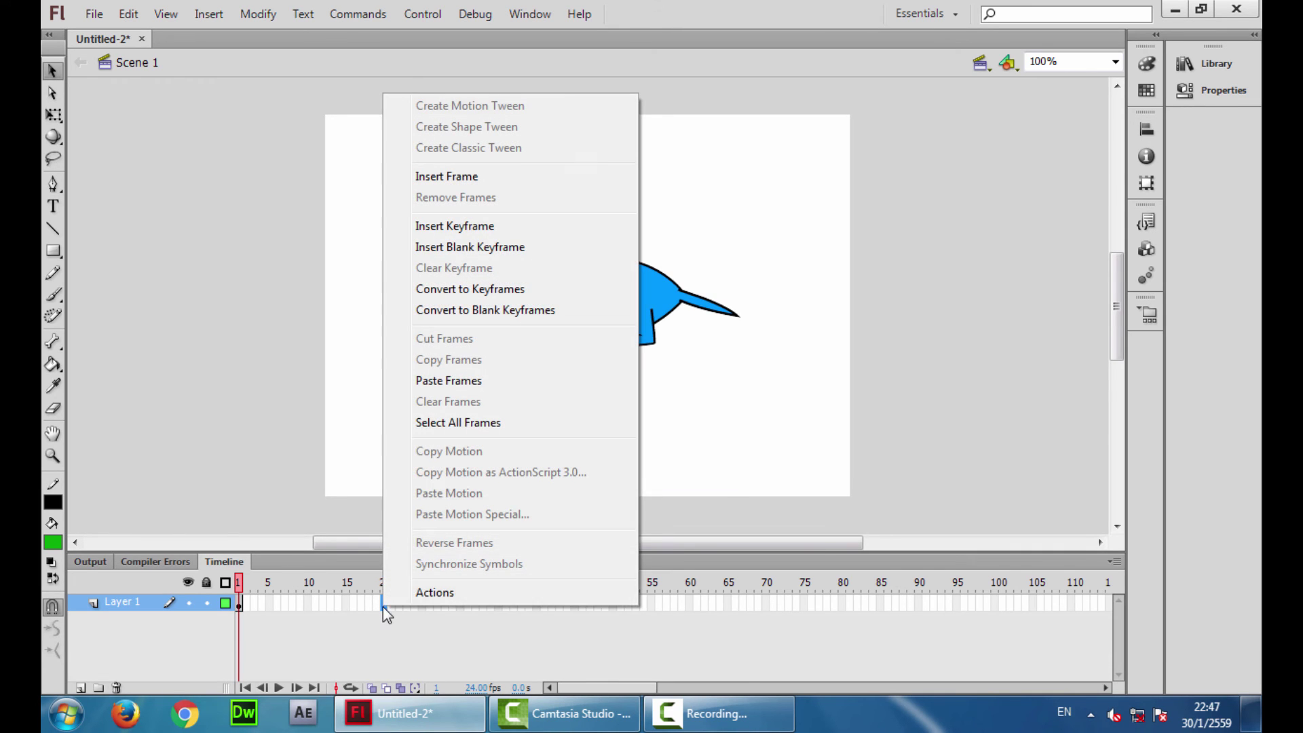
left_click(483, 178)
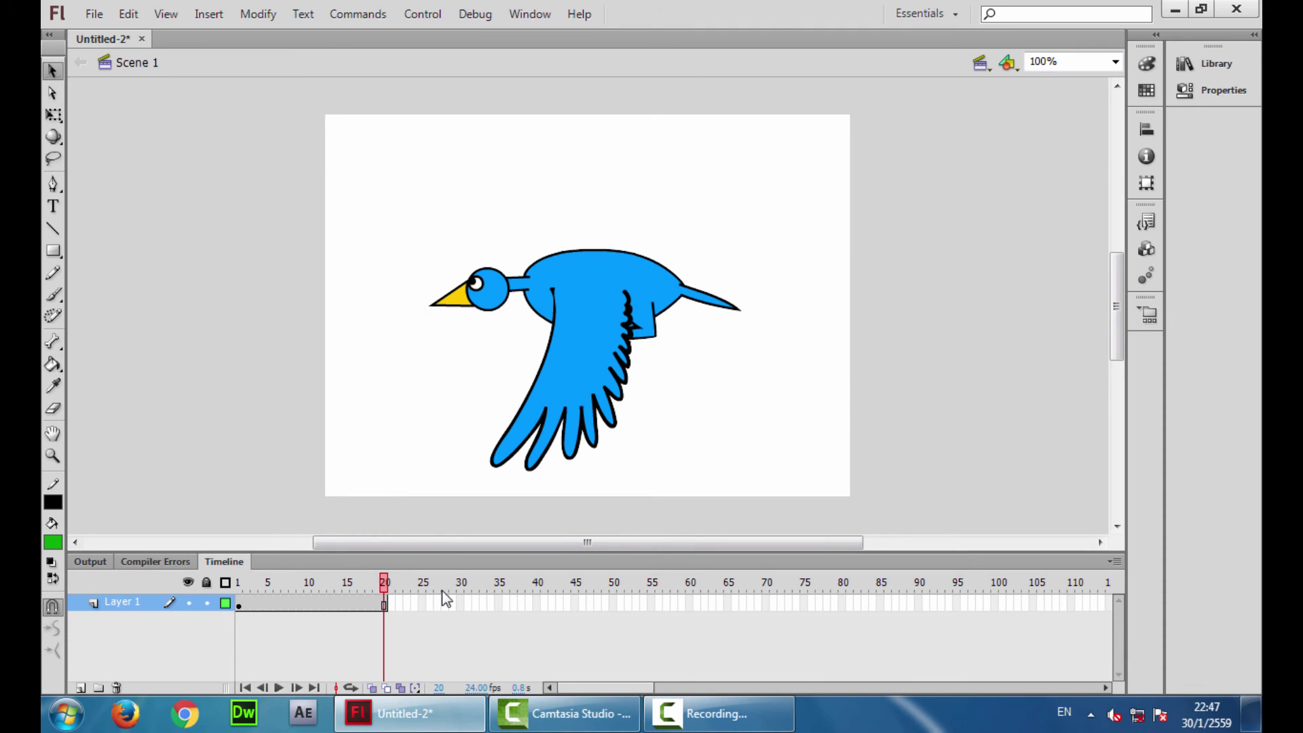
key("ctrl+Return")
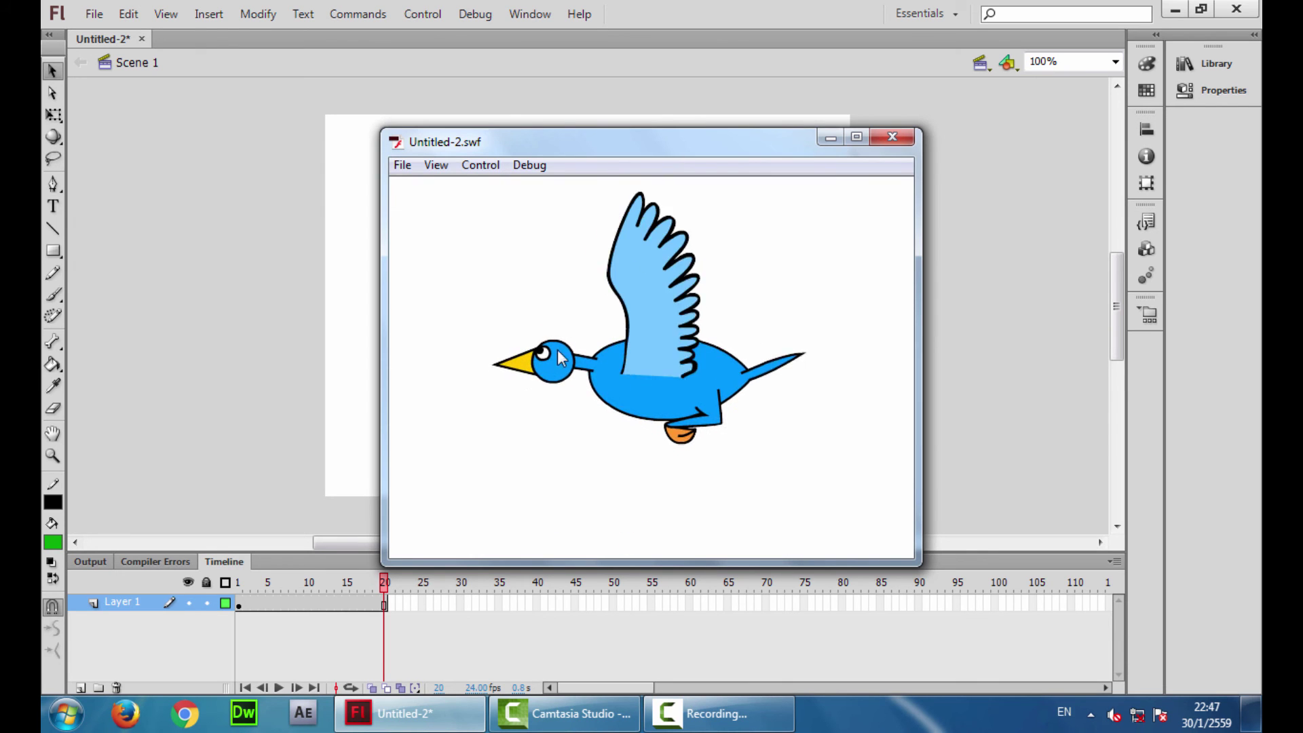
left_click(895, 138)
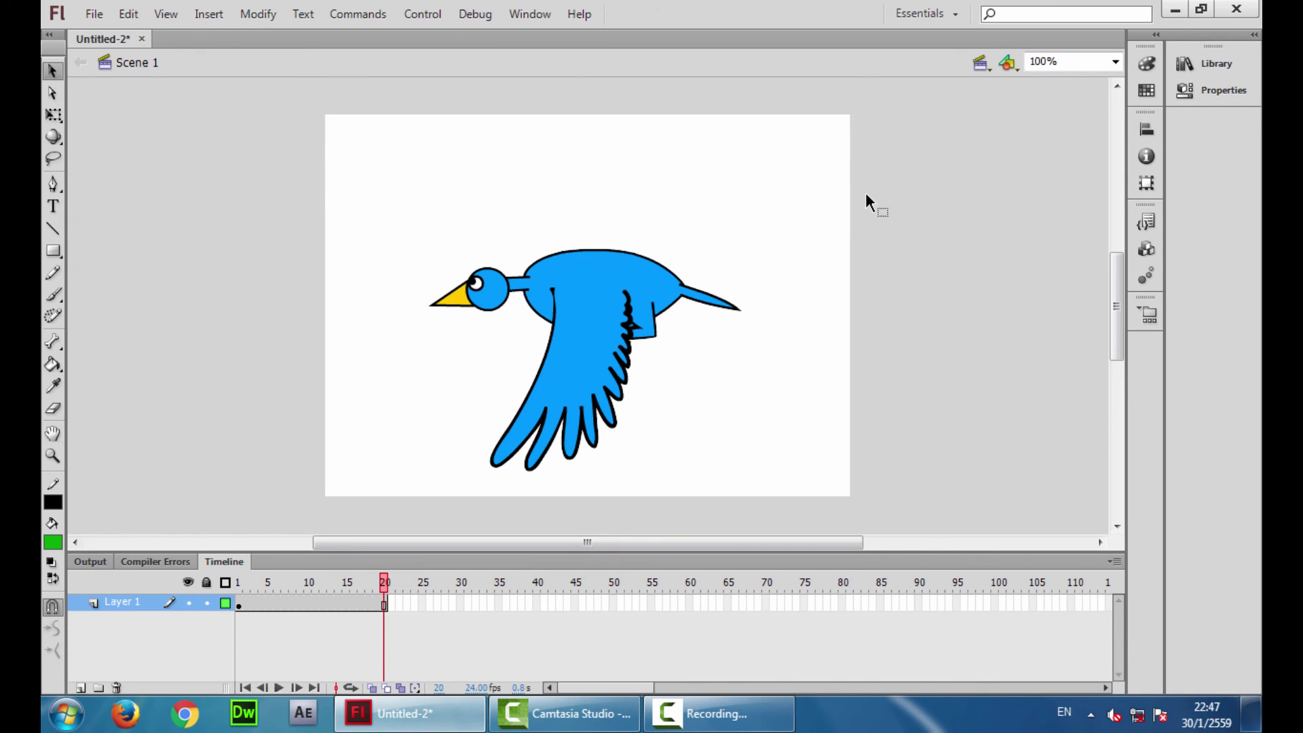
Change the bird instance's behavior from Graphic back to Movie Clip
left_click(608, 293)
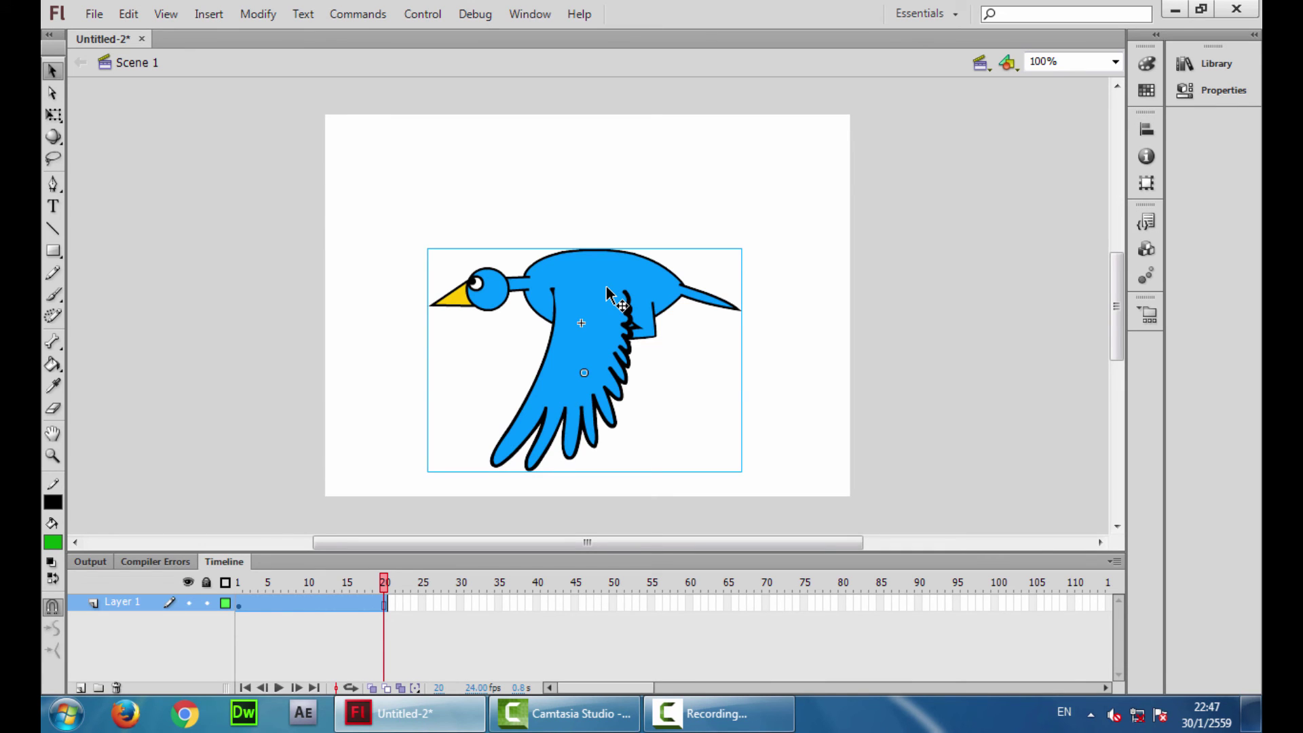
left_click(1223, 95)
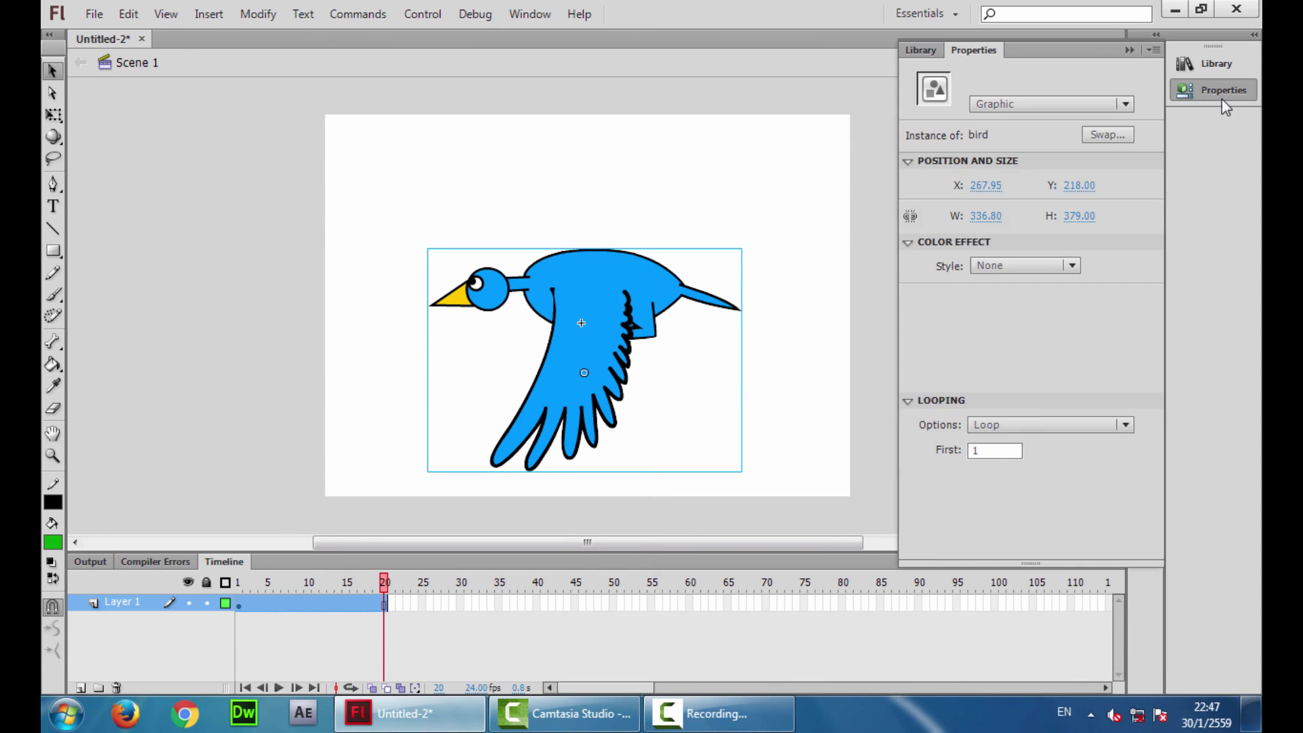
left_click(1098, 108)
left_click(1066, 128)
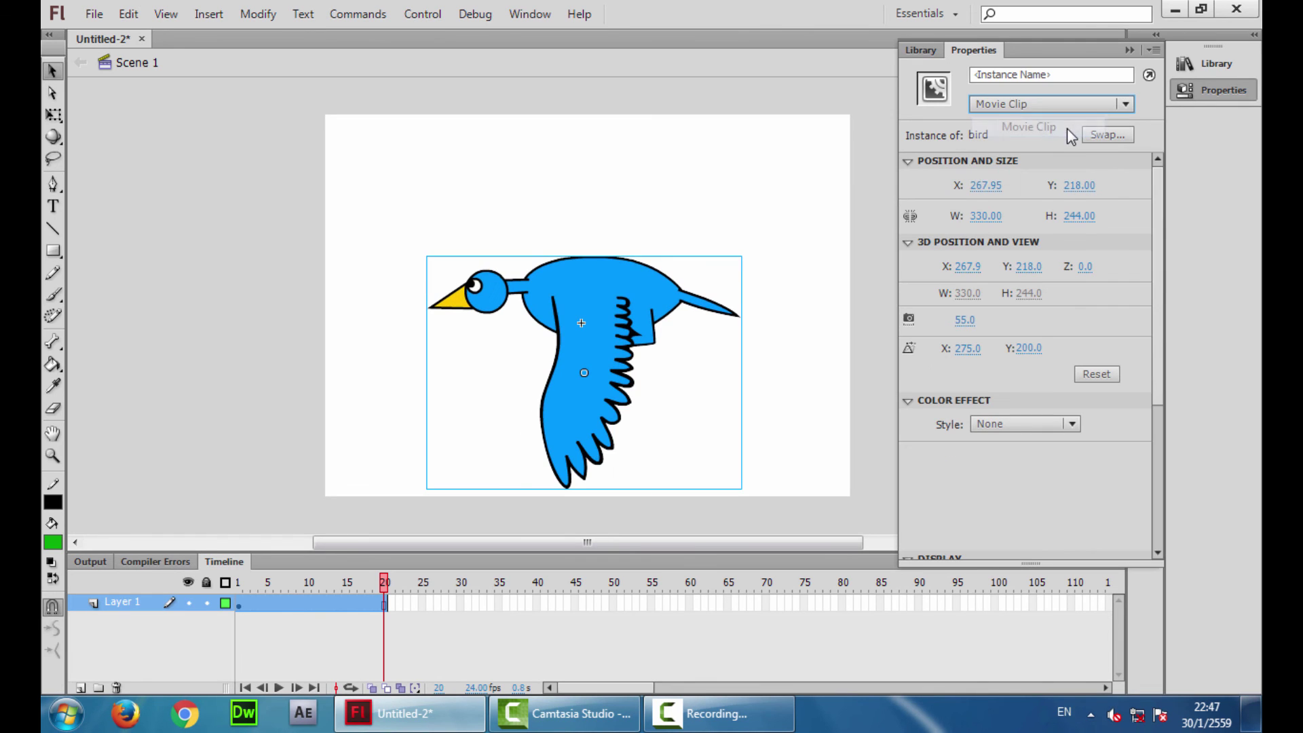
left_click(310, 372)
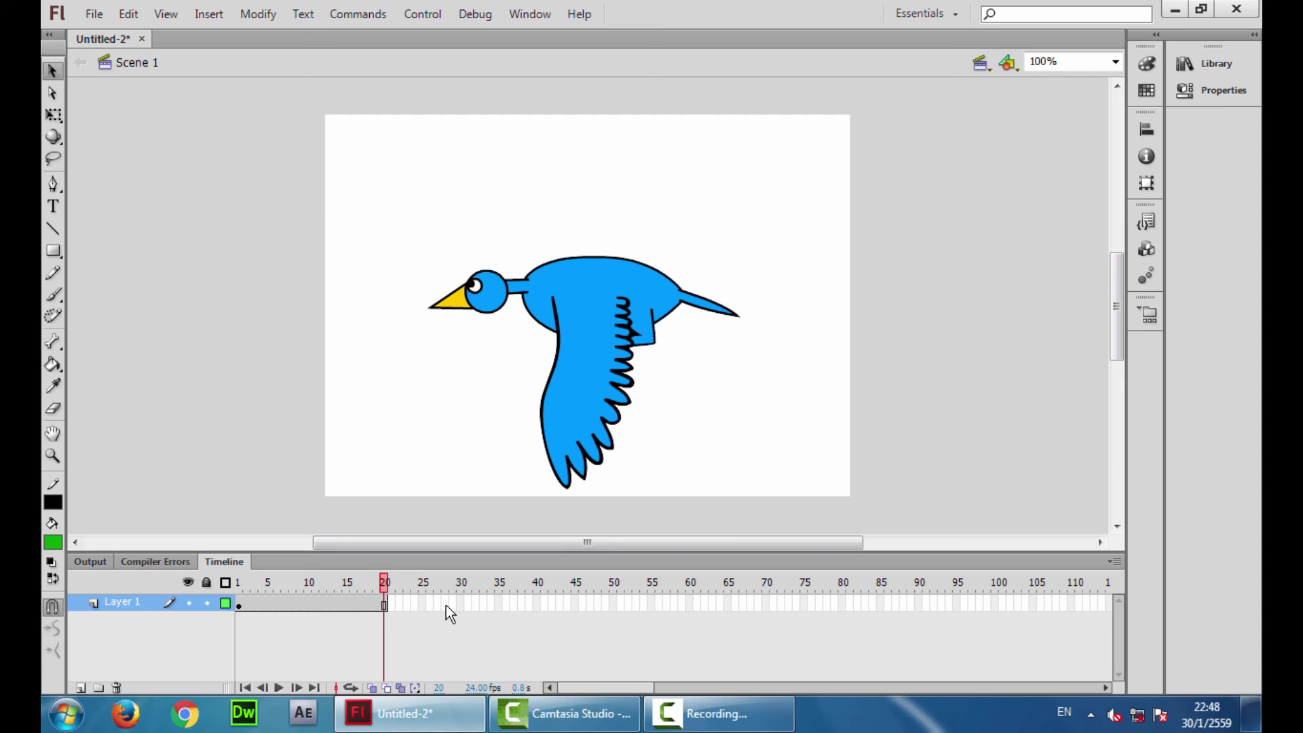
Remove the extra frames after frame 1 on Layer 1
left_click_drag(446, 604, 246, 605)
right_click(246, 605)
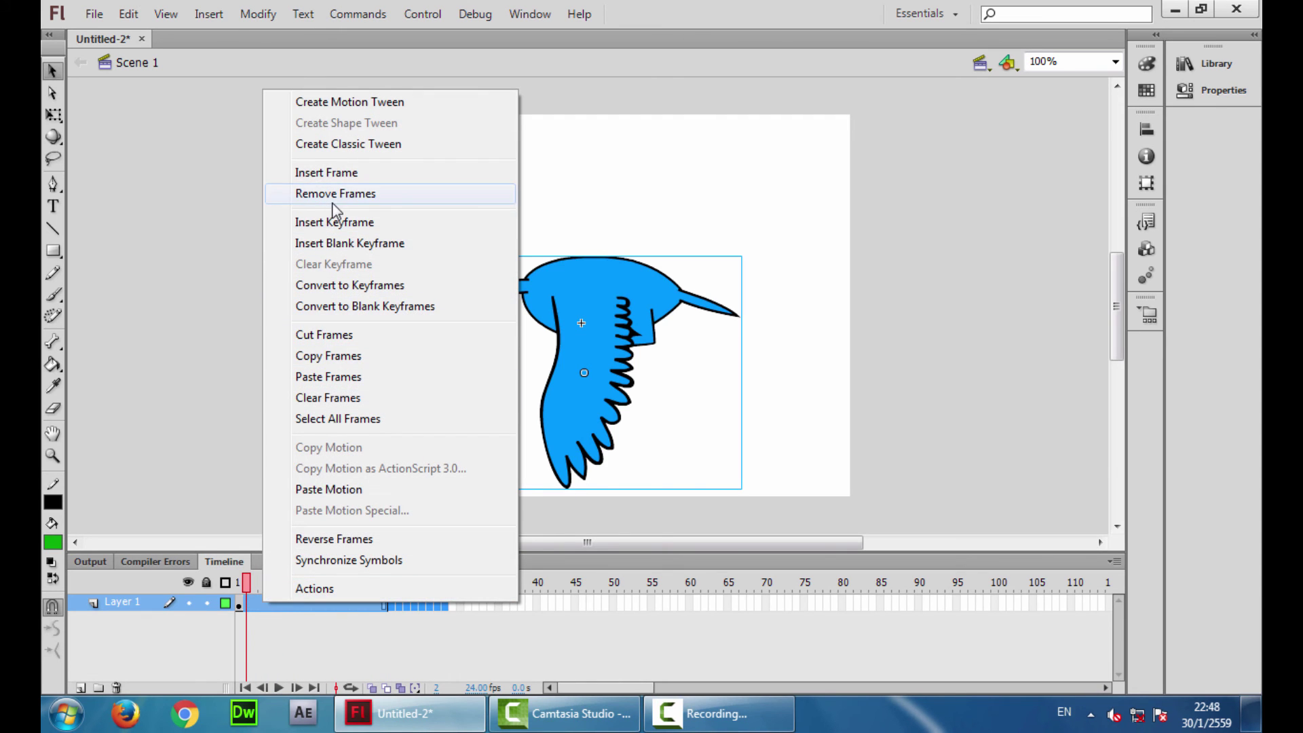
left_click(332, 202)
left_click(291, 626)
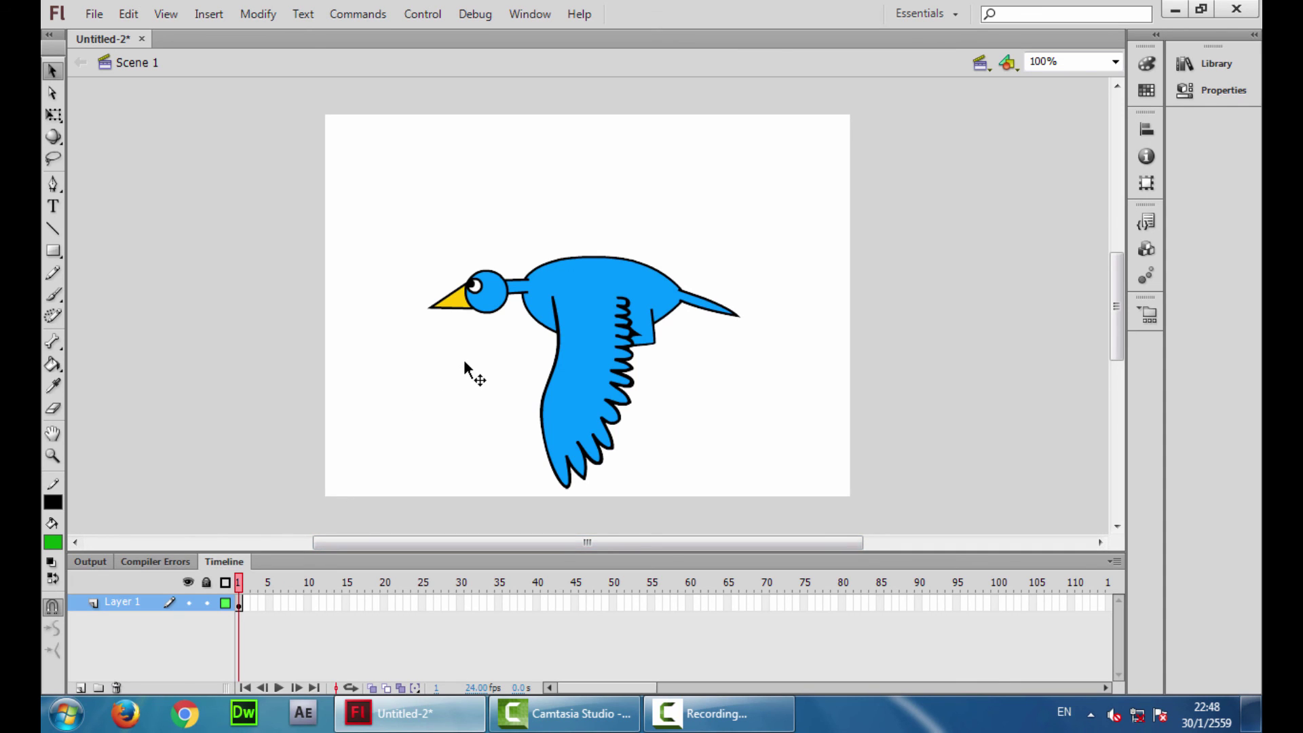
Place two more instances of the bird symbol on the stage, near its upper-left and upper-right corners
left_click(1218, 63)
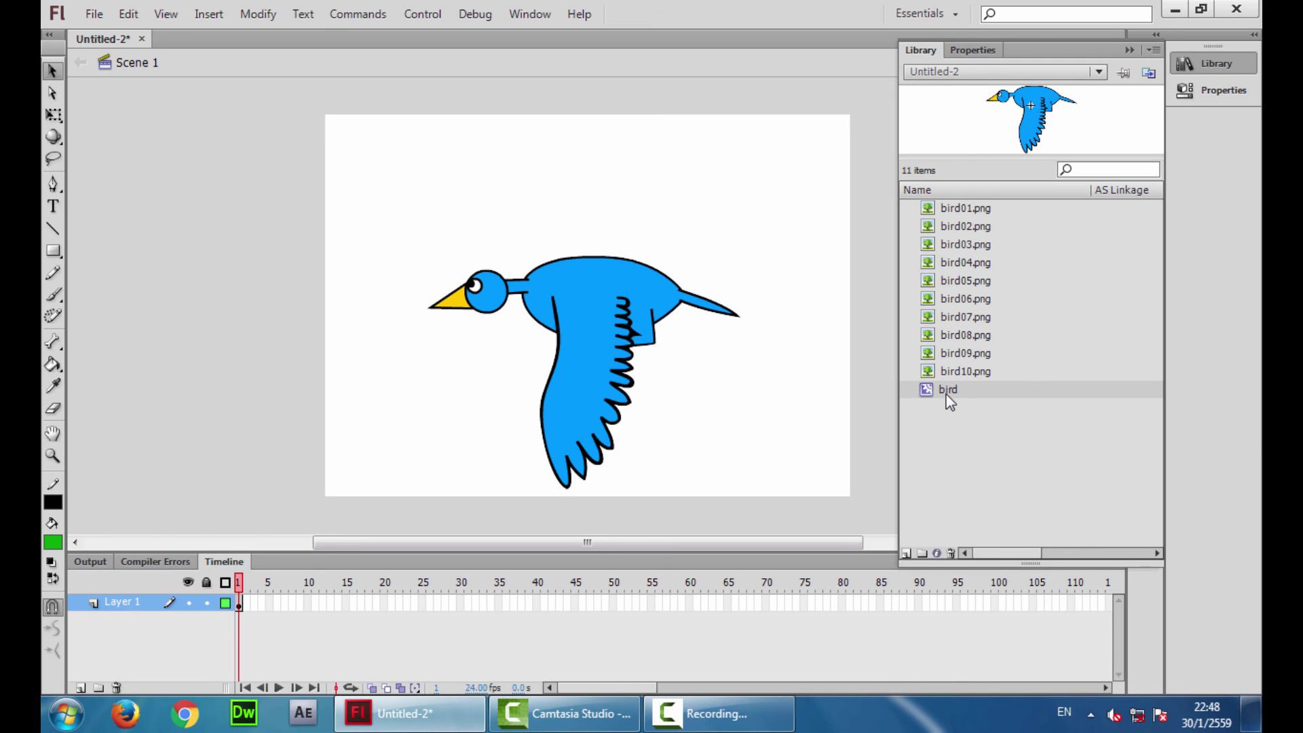
left_click_drag(948, 401, 469, 230)
left_click_drag(947, 399, 806, 251)
Scale the upper-left bird down to about 160 by 118 px with Free Transform and move it nearer the stage corner
left_click(506, 221)
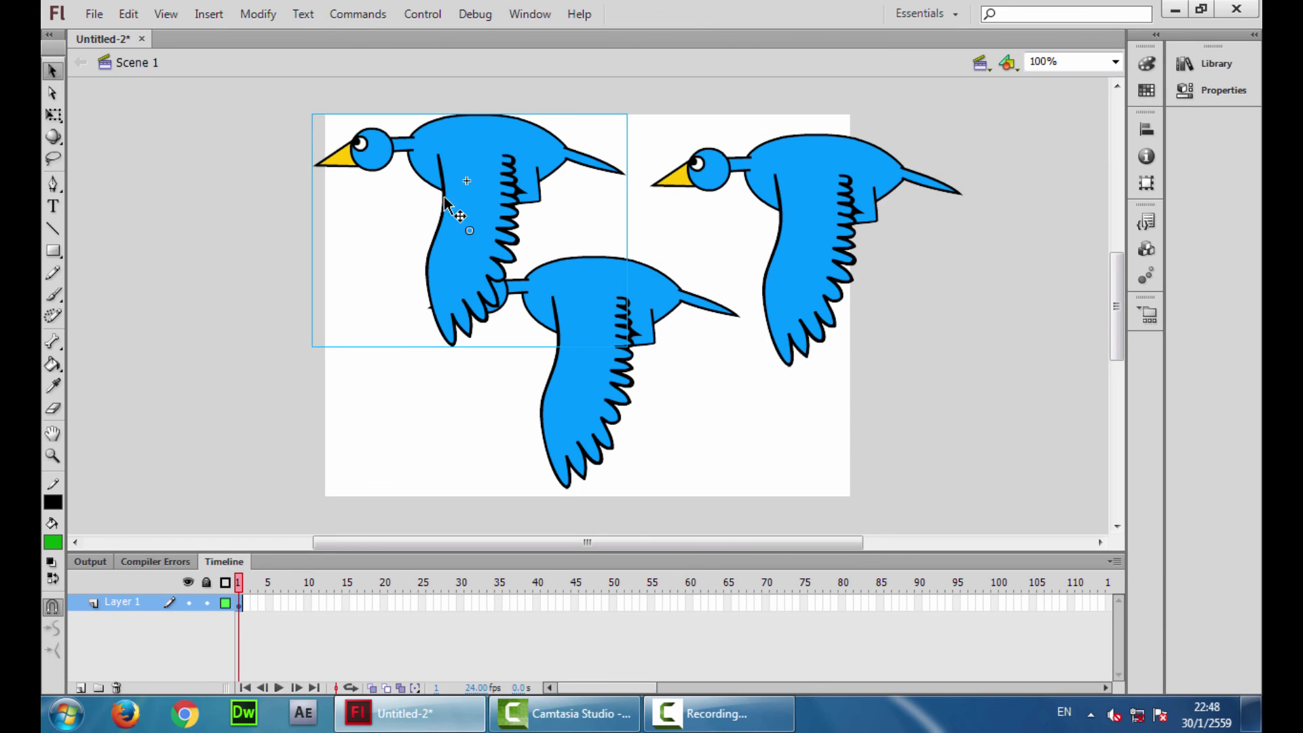
left_click(53, 116)
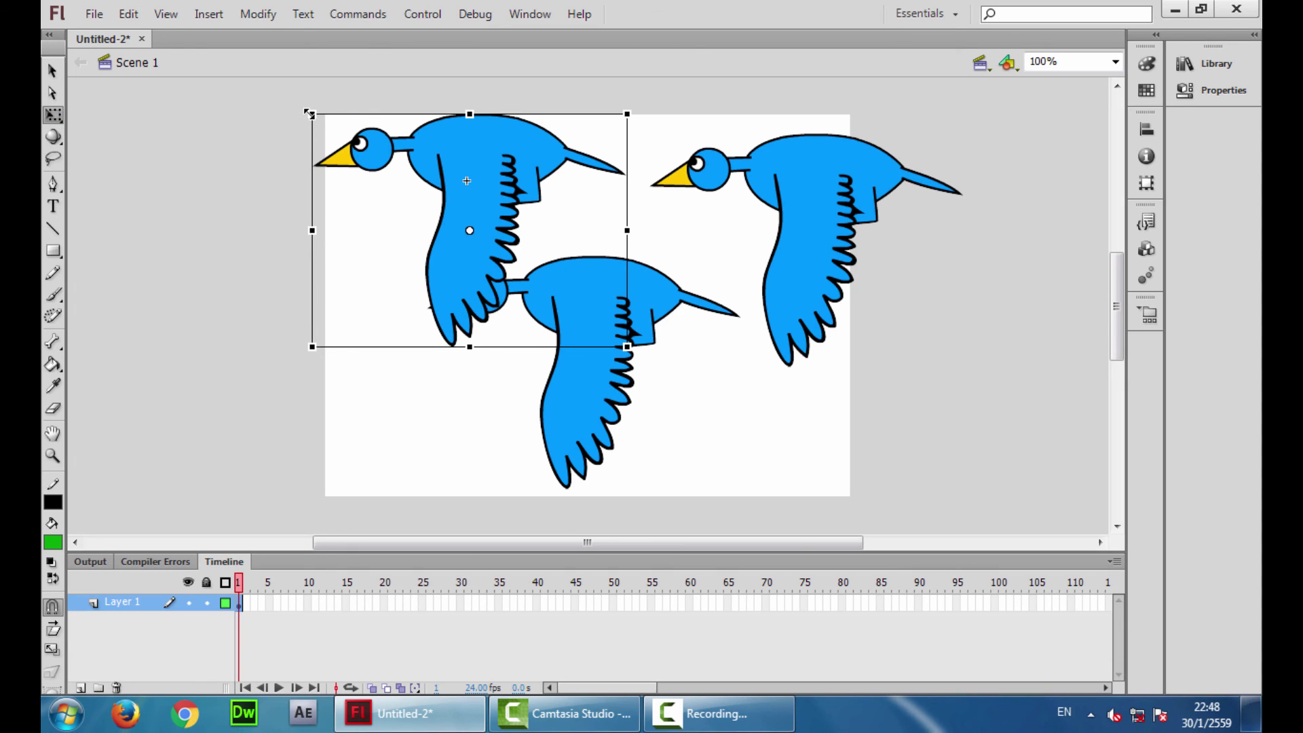
left_click_drag(312, 113, 393, 172)
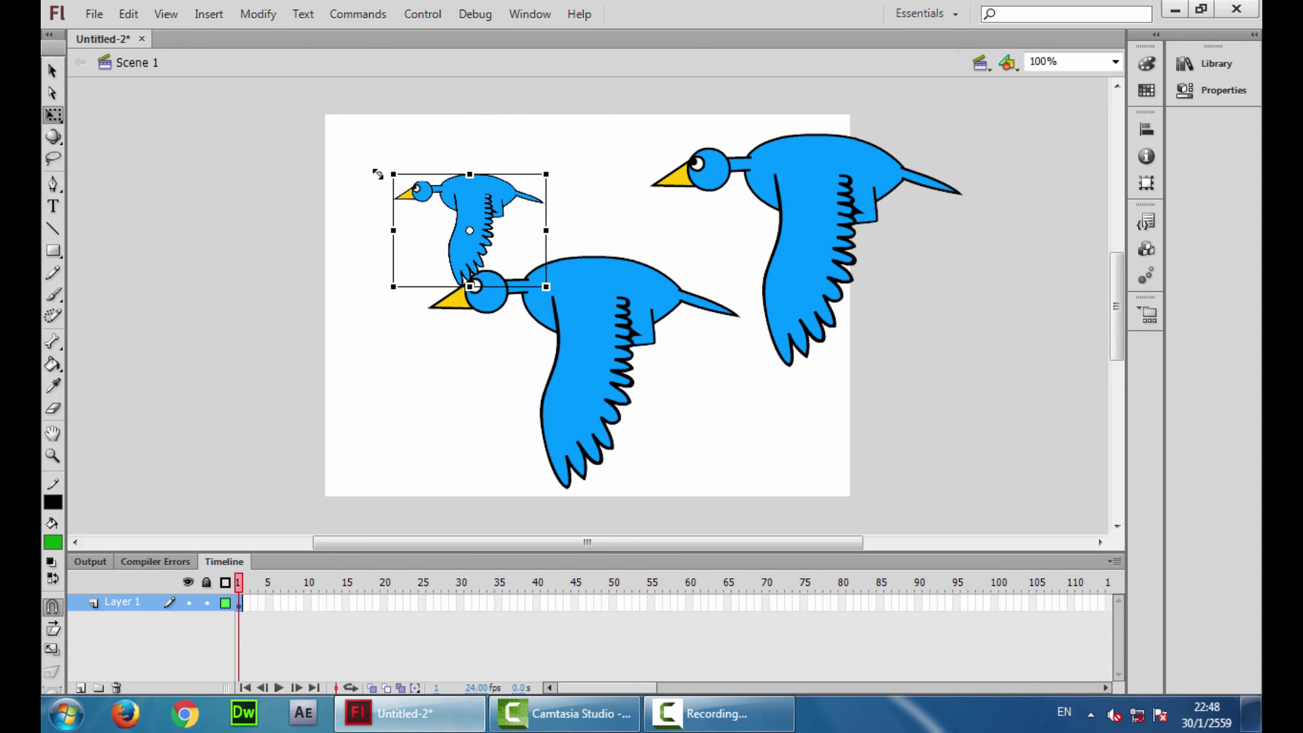
left_click_drag(472, 224, 431, 197)
Shrink the upper-right bird to a little over half its size and move it to the stage's lower-right corner
left_click(687, 170)
left_click_drag(650, 134, 715, 178)
left_click_drag(807, 224, 779, 404)
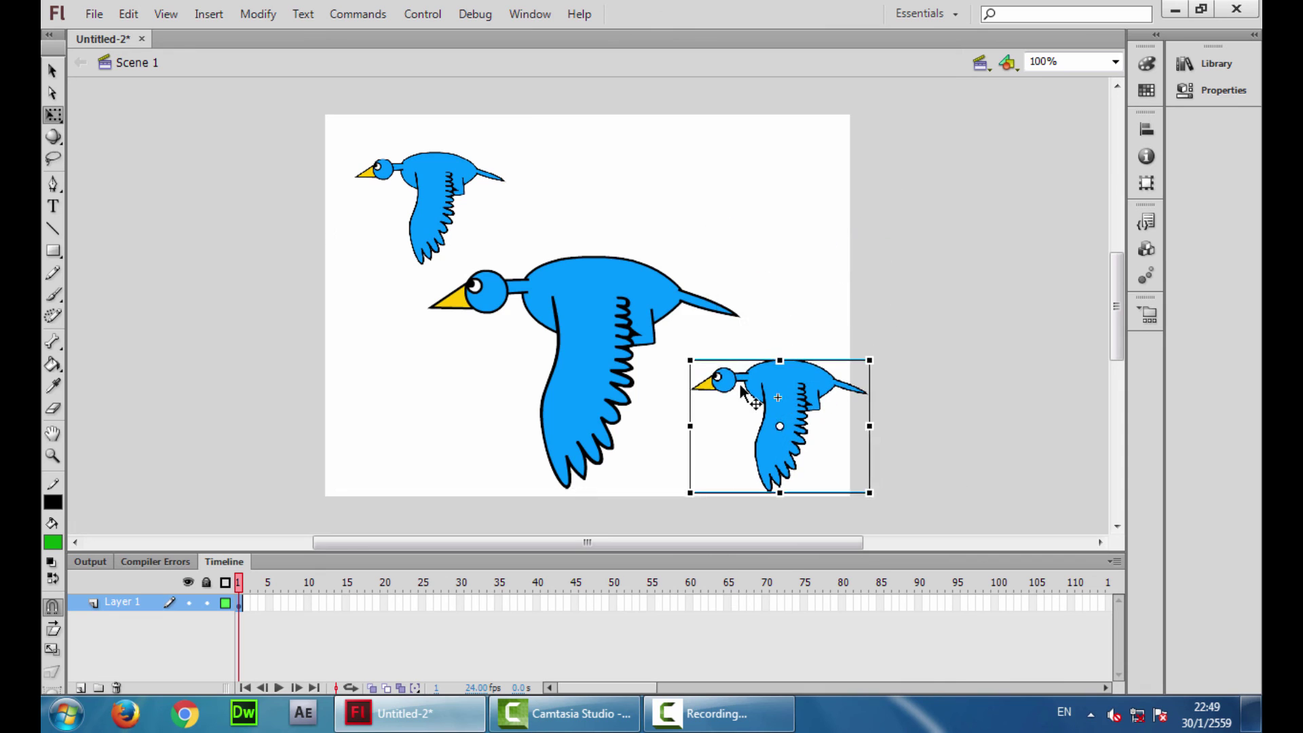
Scale the middle bird down slightly and shift the lower-right bird inward until it sits fully on the stage
left_click(584, 319)
left_click_drag(430, 256, 457, 273)
left_click_drag(595, 328, 593, 316)
left_click(780, 407)
left_click_drag(780, 407, 749, 407)
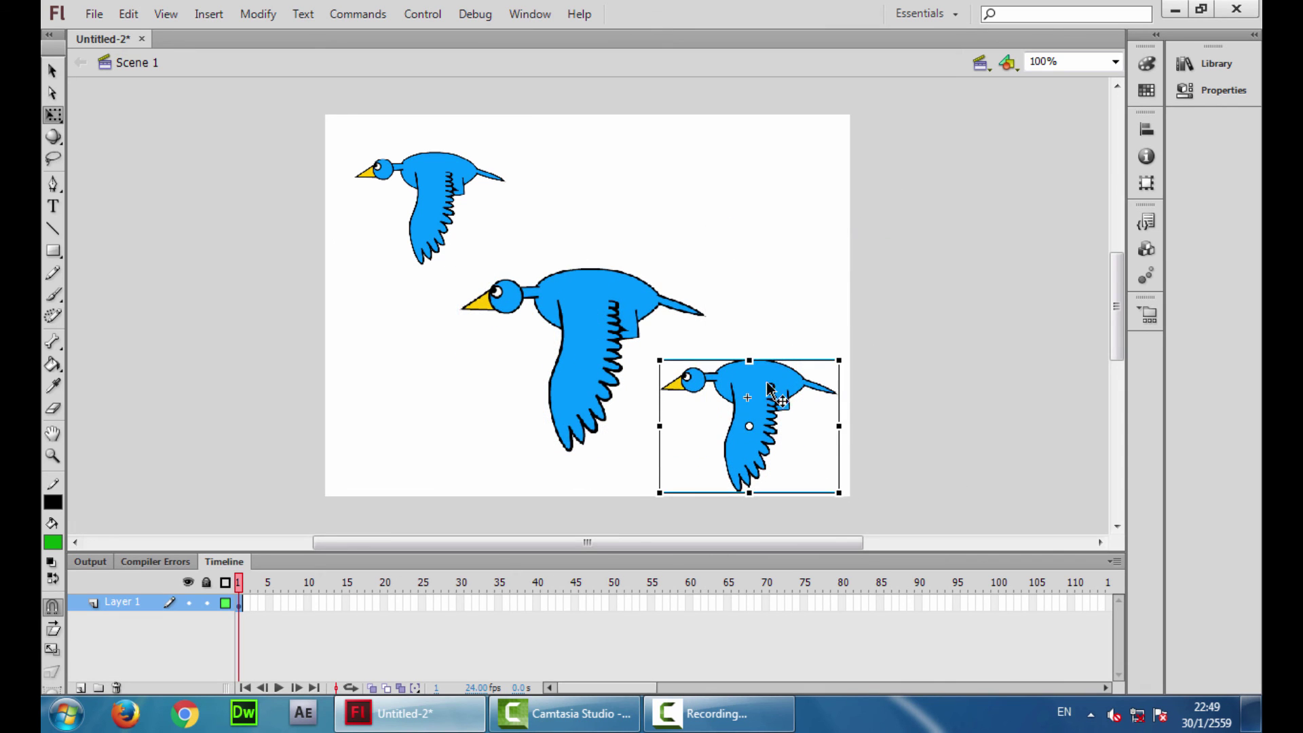
Move the middle bird up slightly, test the movie with all three birds, and close the preview
left_click_drag(584, 353, 583, 333)
left_click(897, 278)
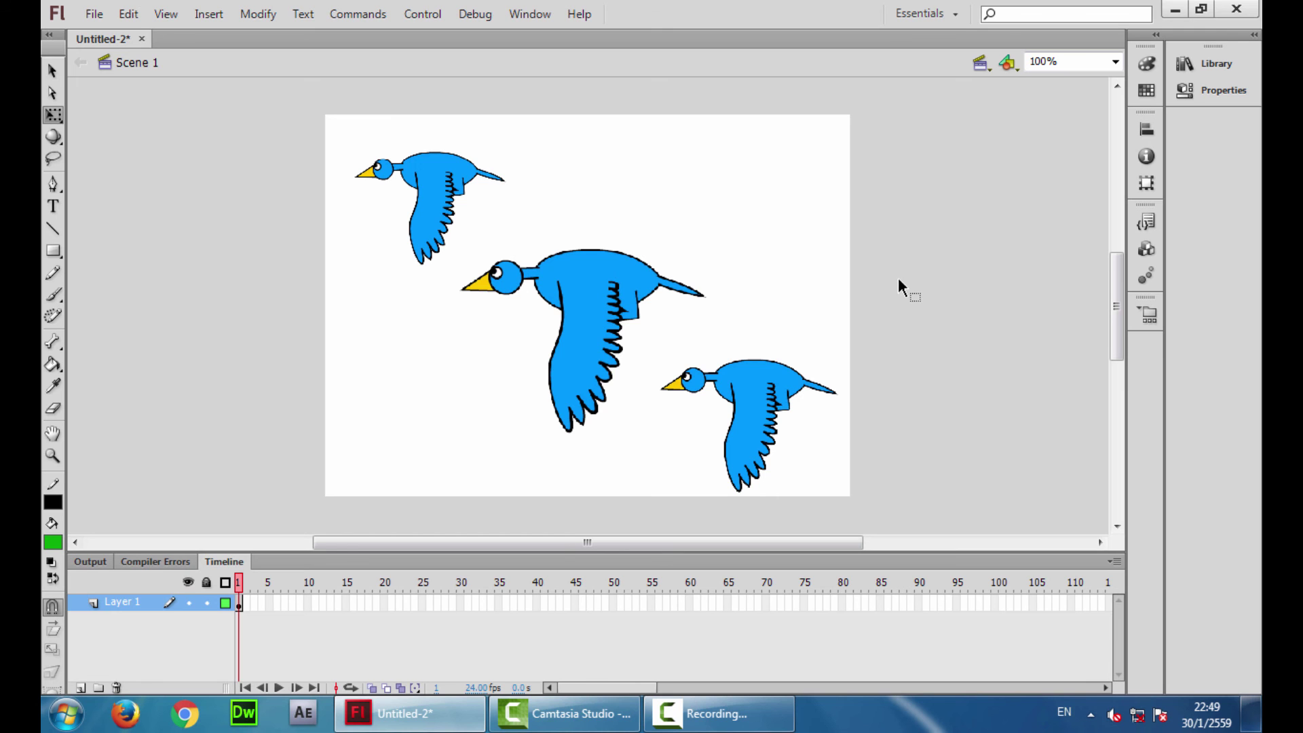
key("ctrl+Return")
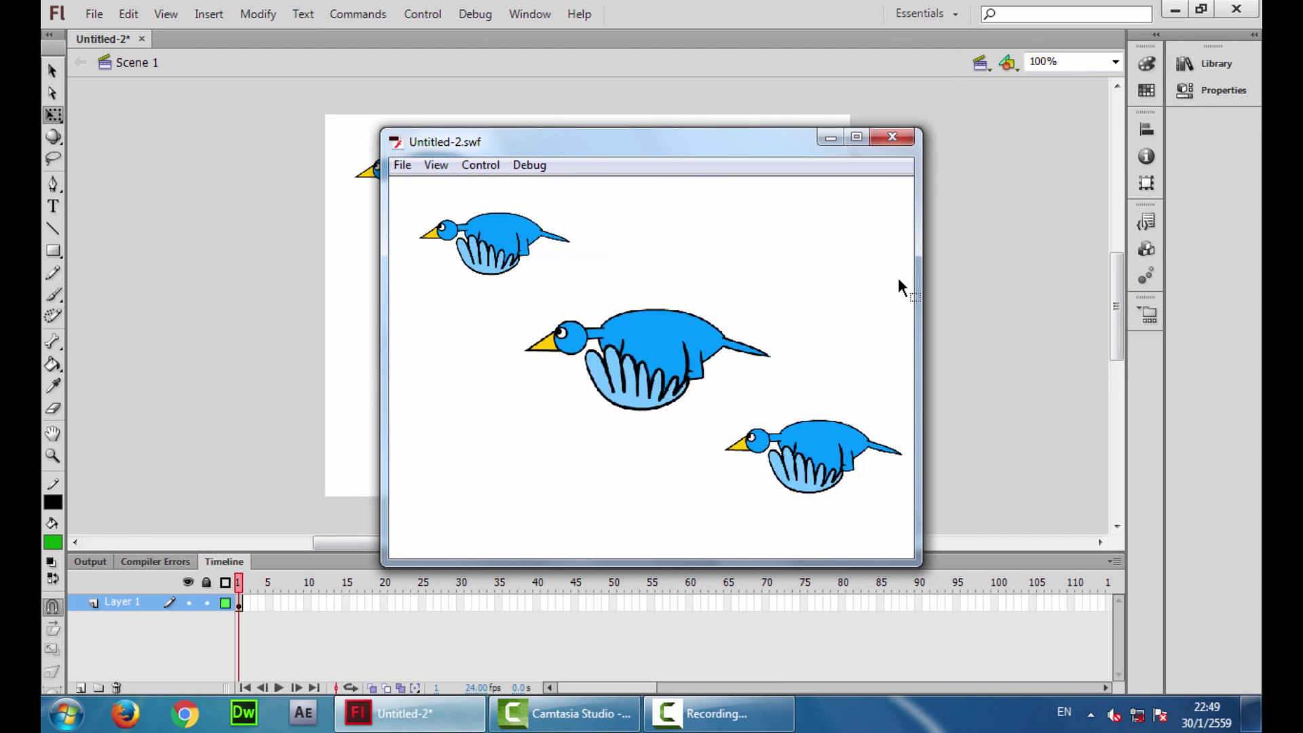
left_click(892, 136)
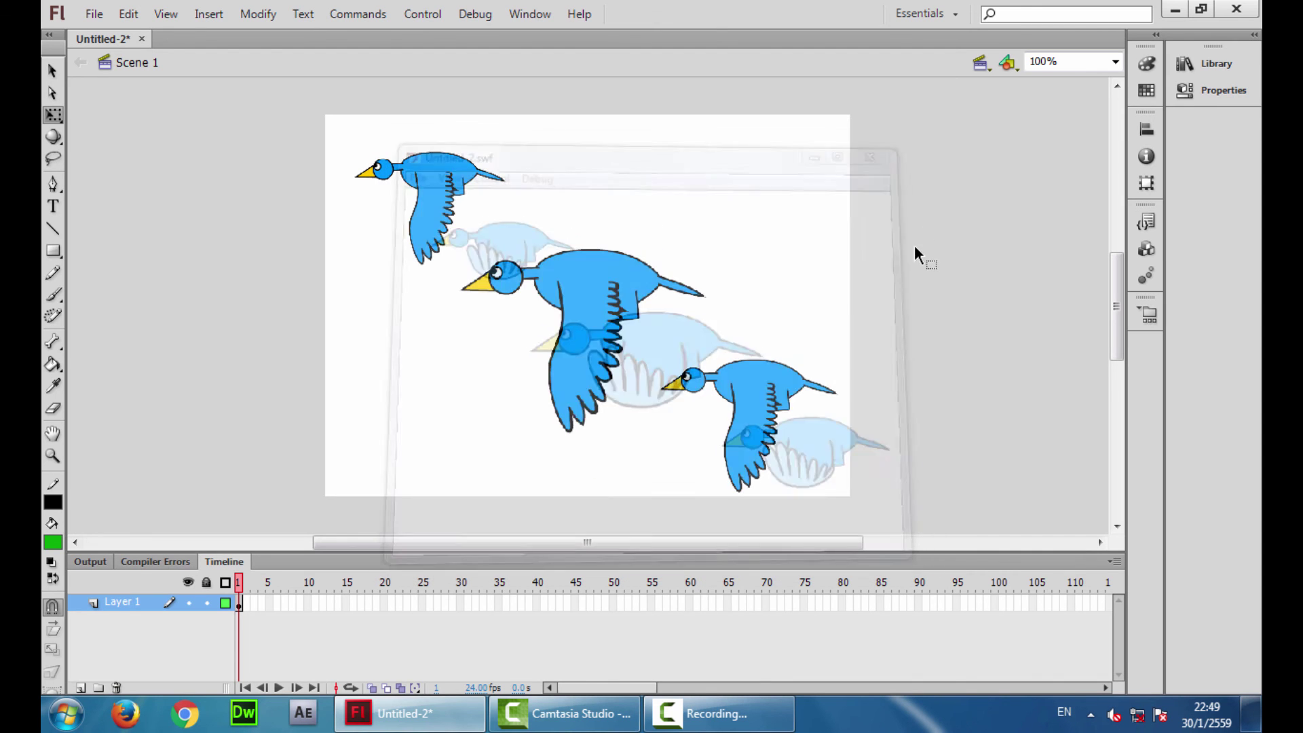
Add an Adjust Color filter to the small upper-left bird and shift its hue to turn the body magenta
left_click(480, 184)
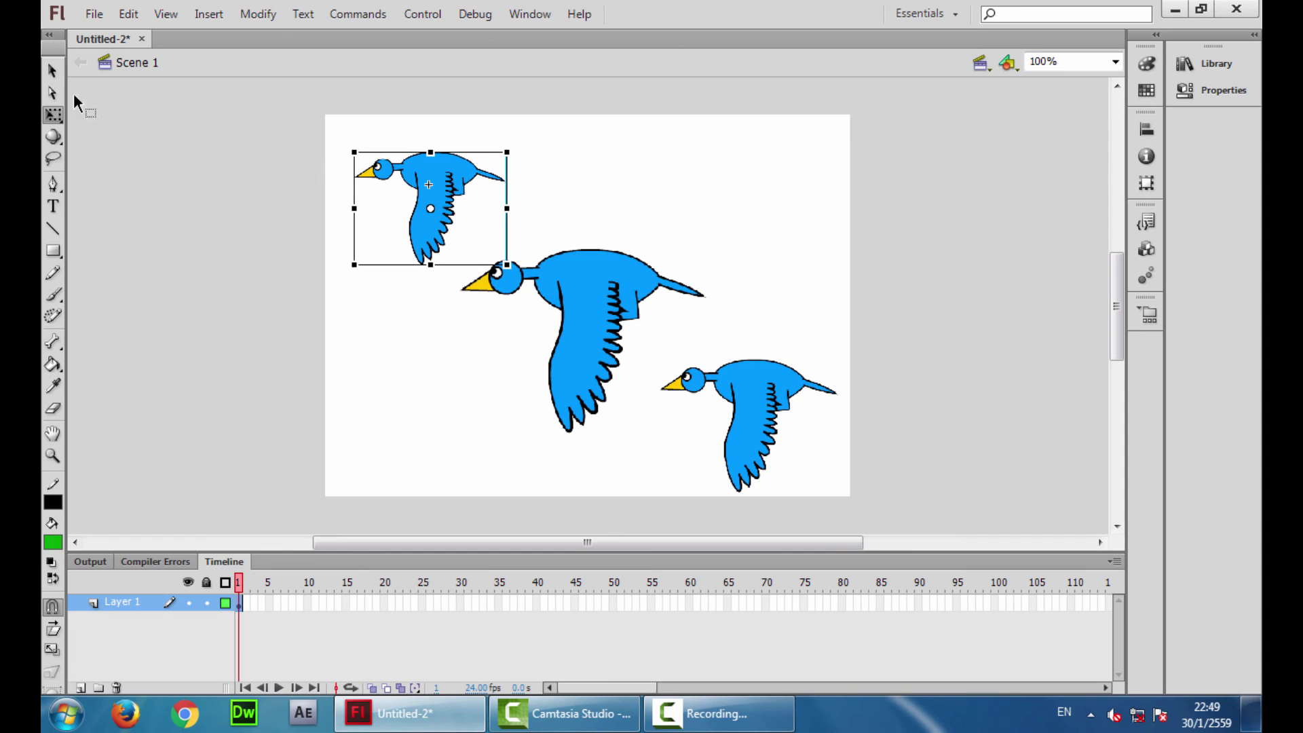
left_click(53, 70)
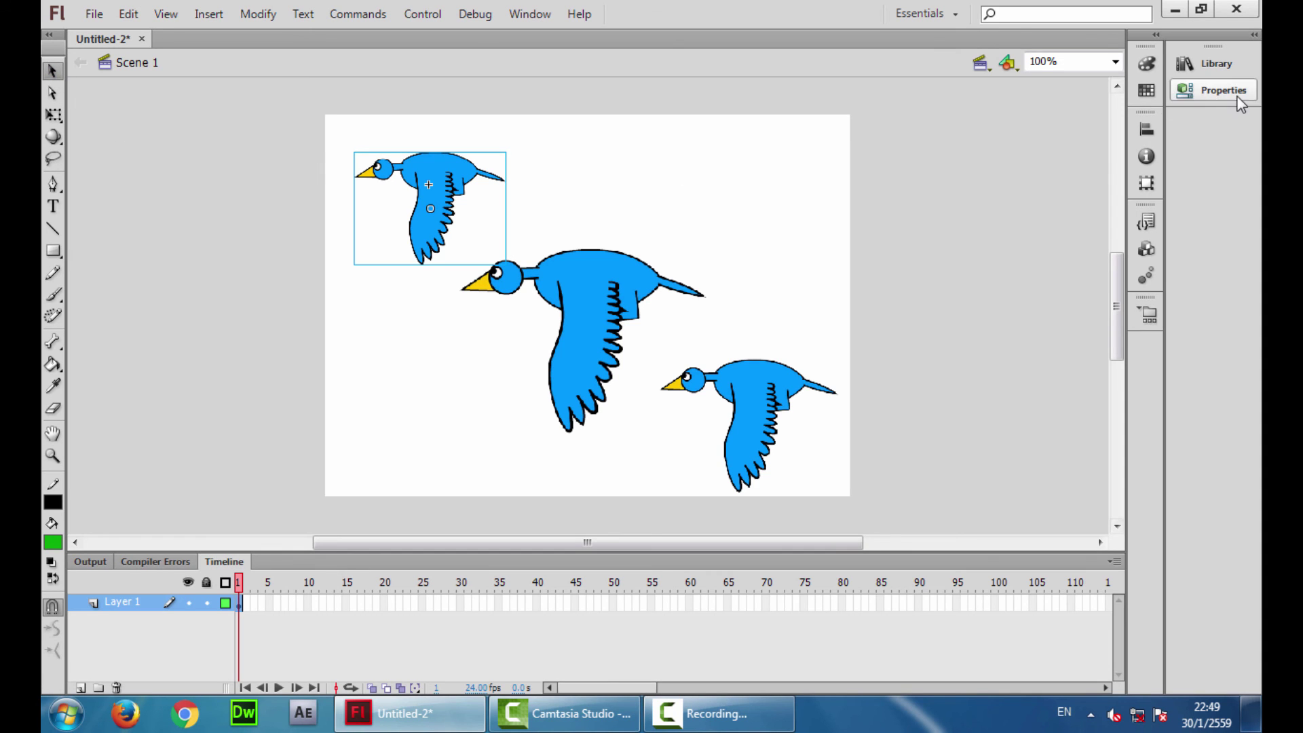
left_click(1215, 90)
left_click_drag(1159, 178, 1159, 282)
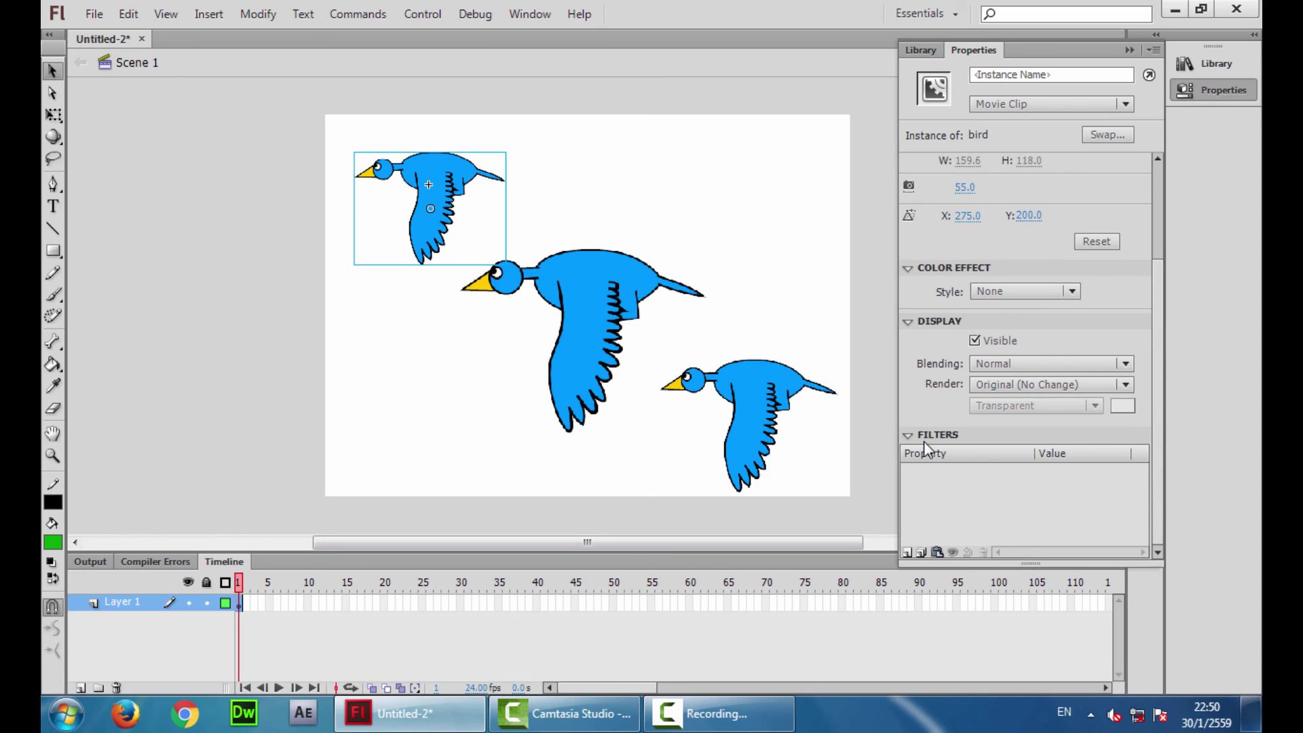
left_click(907, 553)
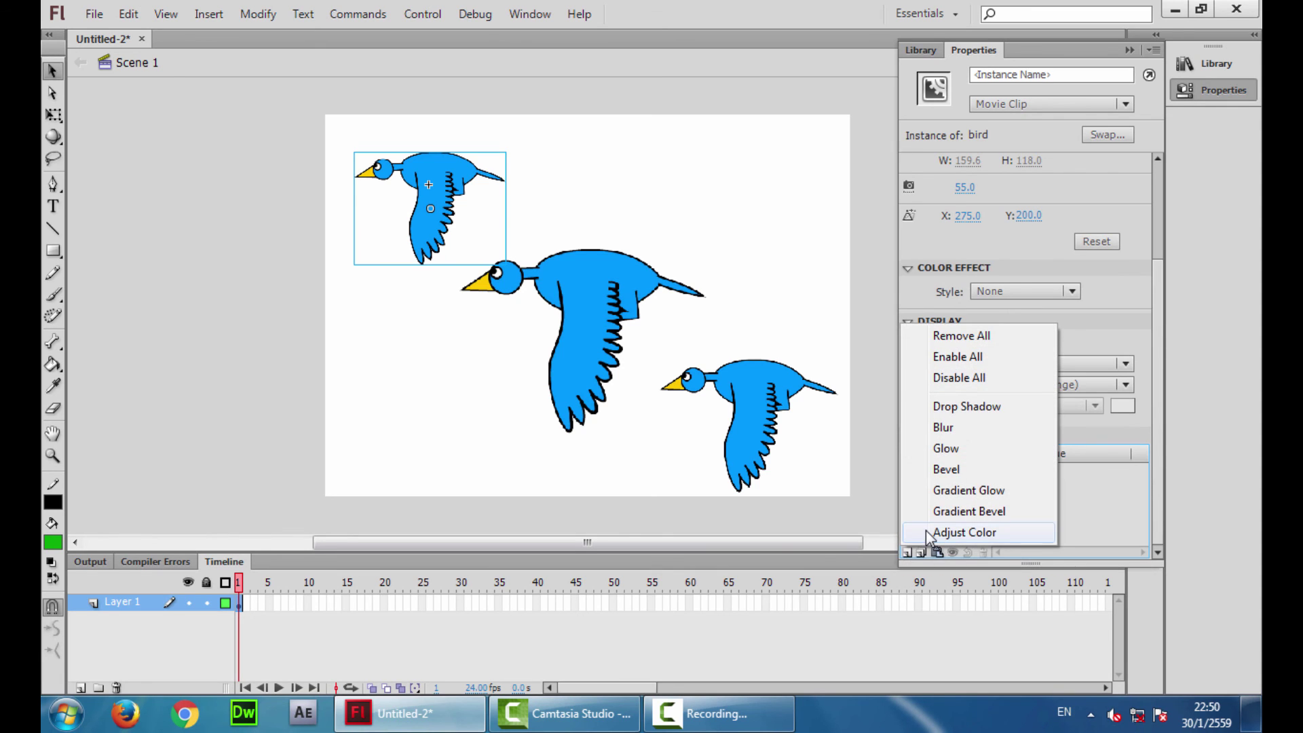
left_click(929, 535)
left_click_drag(1012, 559, 1012, 589)
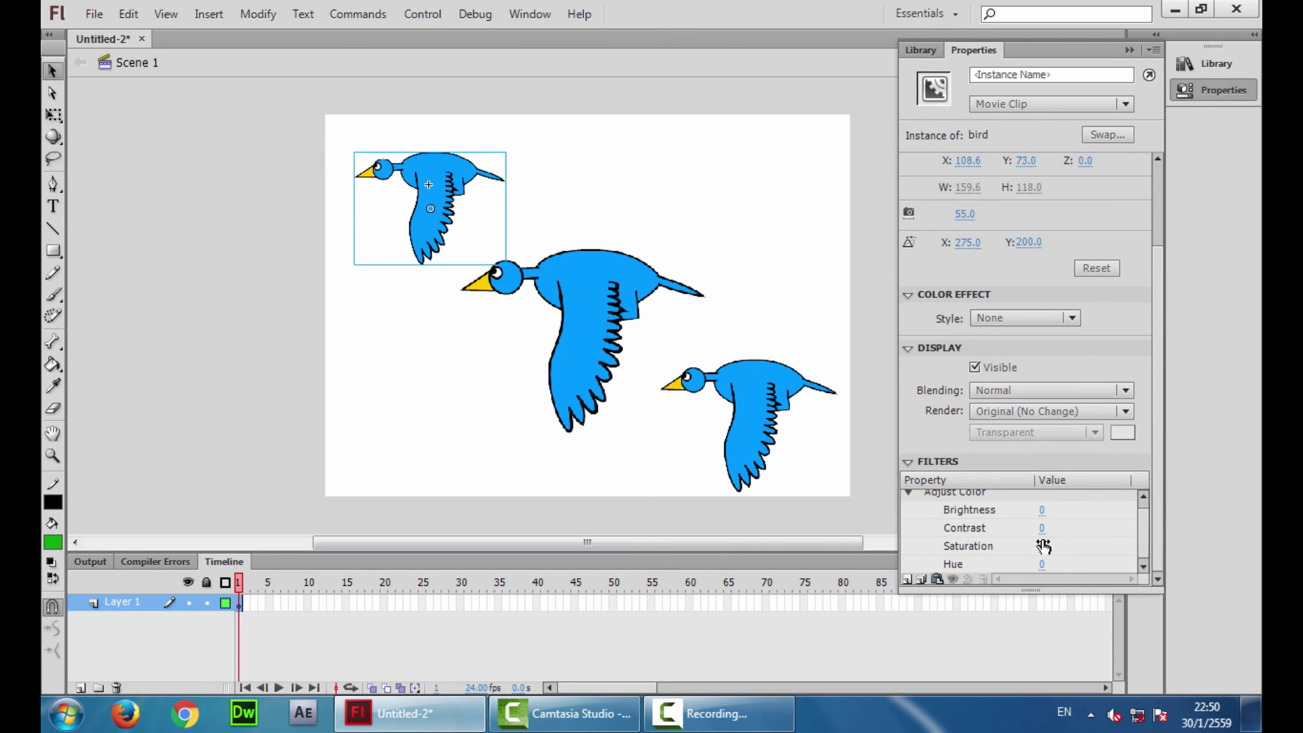
left_click_drag(1040, 544, 1046, 510)
left_click_drag(1041, 564, 1092, 559)
Add an Adjust Color filter to the lower-right bird and shift its color to teal
left_click(760, 407)
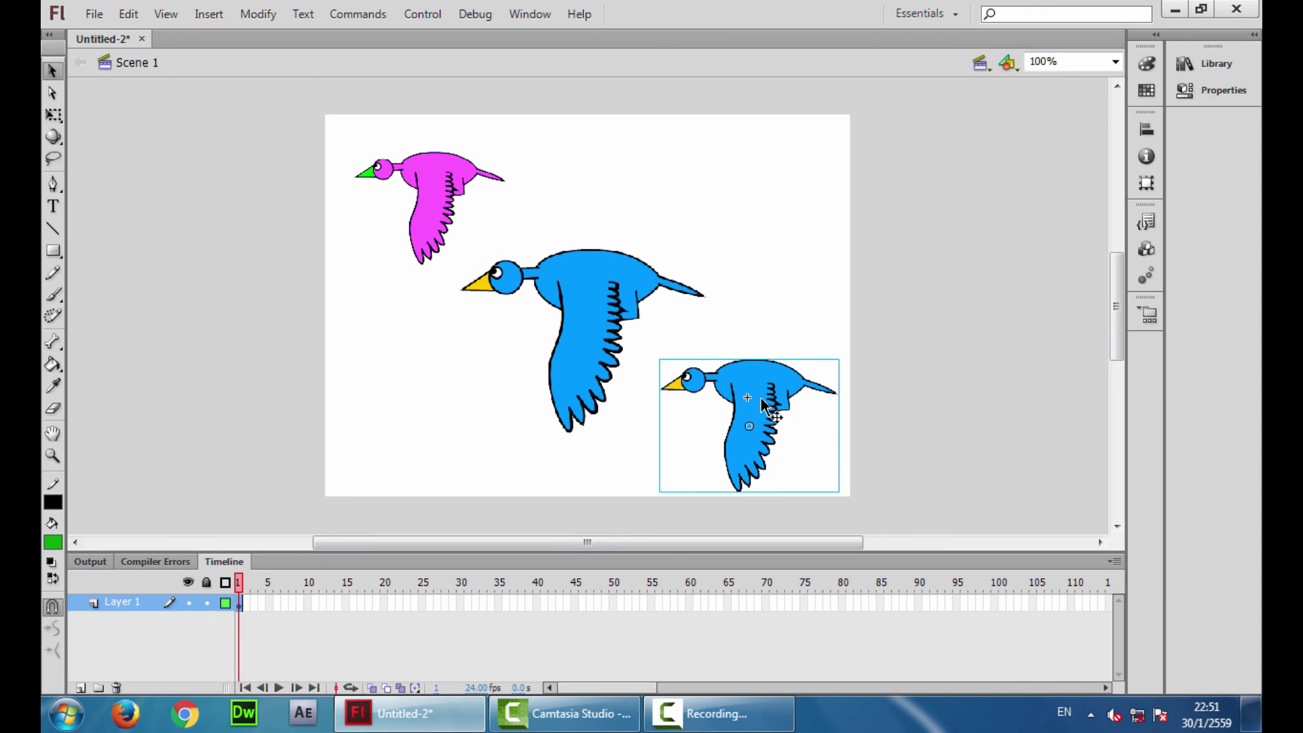
left_click(1218, 89)
left_click(920, 580)
left_click(964, 558)
left_click_drag(1041, 563, 1048, 534)
Set the upper-left bird's Adjust Color filter to brightness 7, contrast -6, saturation -9 and hue 142, and test the movie
left_click(563, 400)
left_click(427, 204)
left_click(1218, 90)
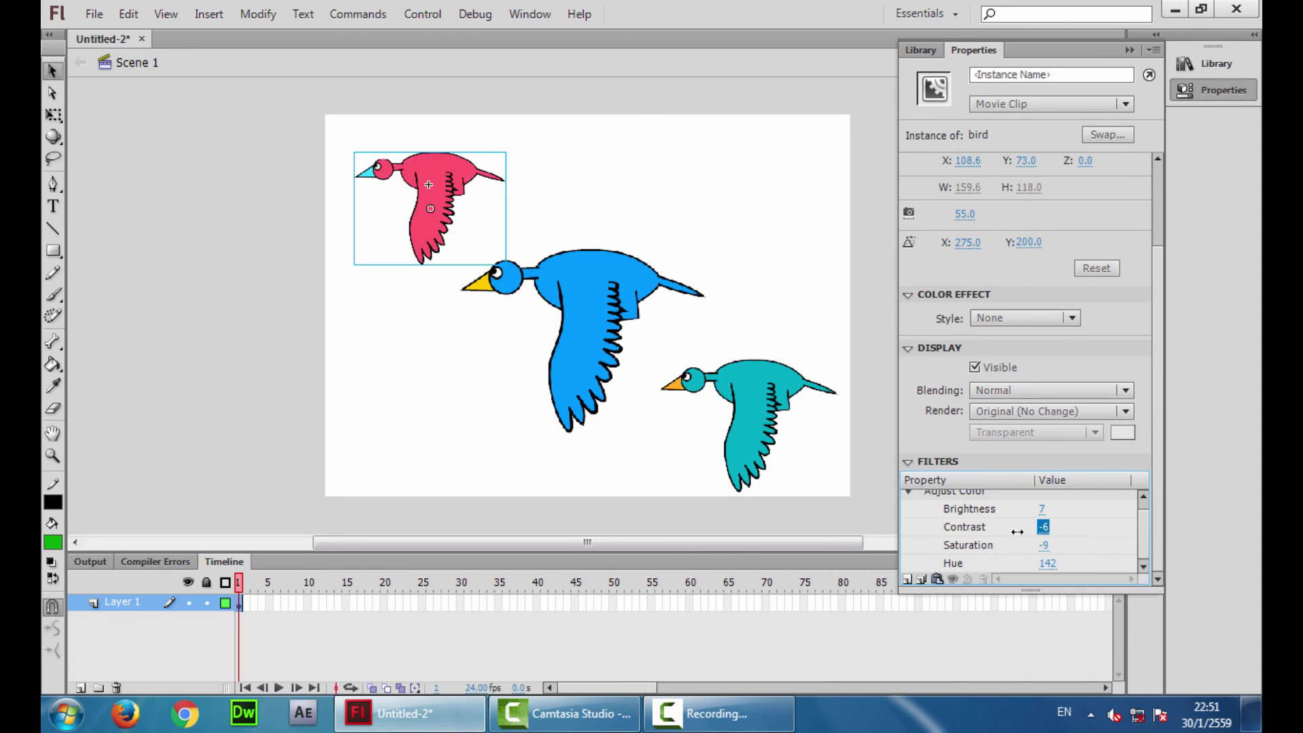
left_click(200, 368)
key("ctrl+Return")
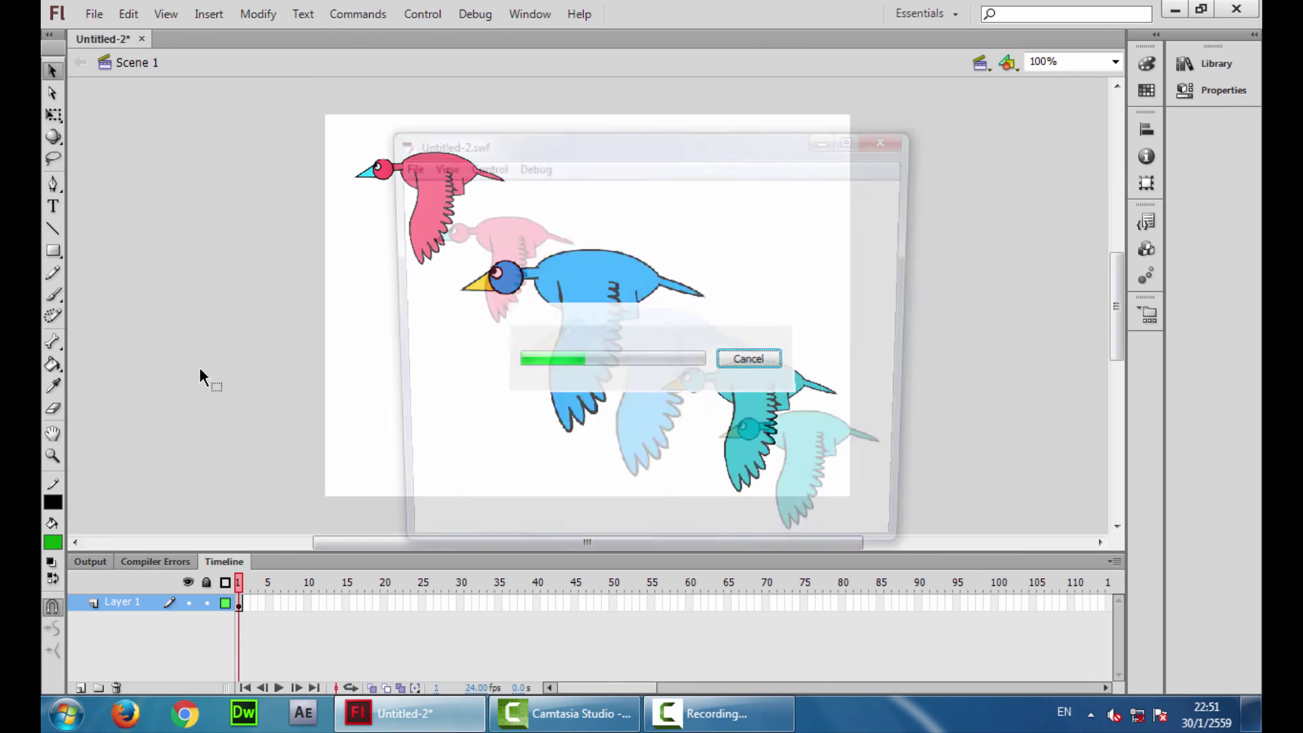